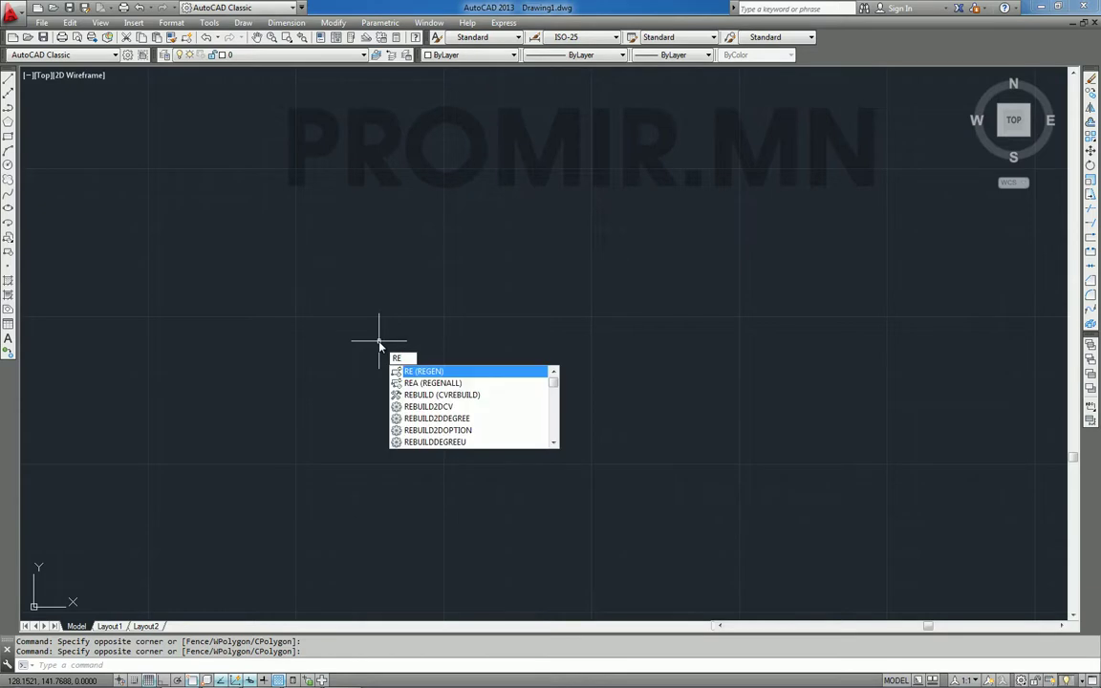
Draw a rectangle, then a circle to its right
text(c)
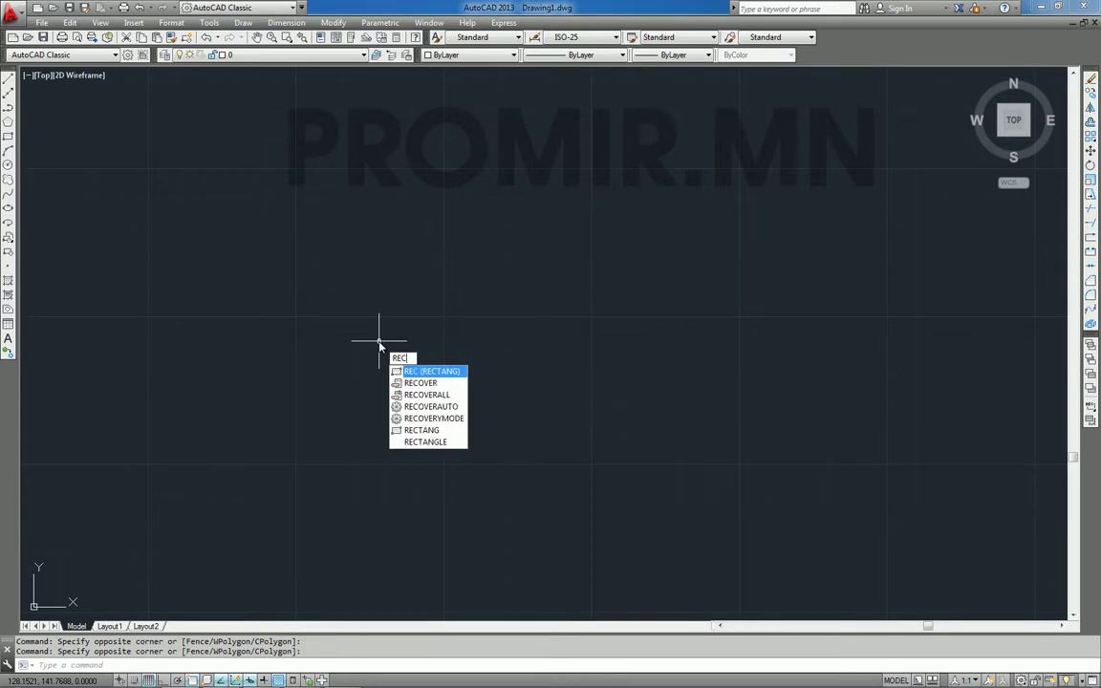
key(Return)
click(247, 220)
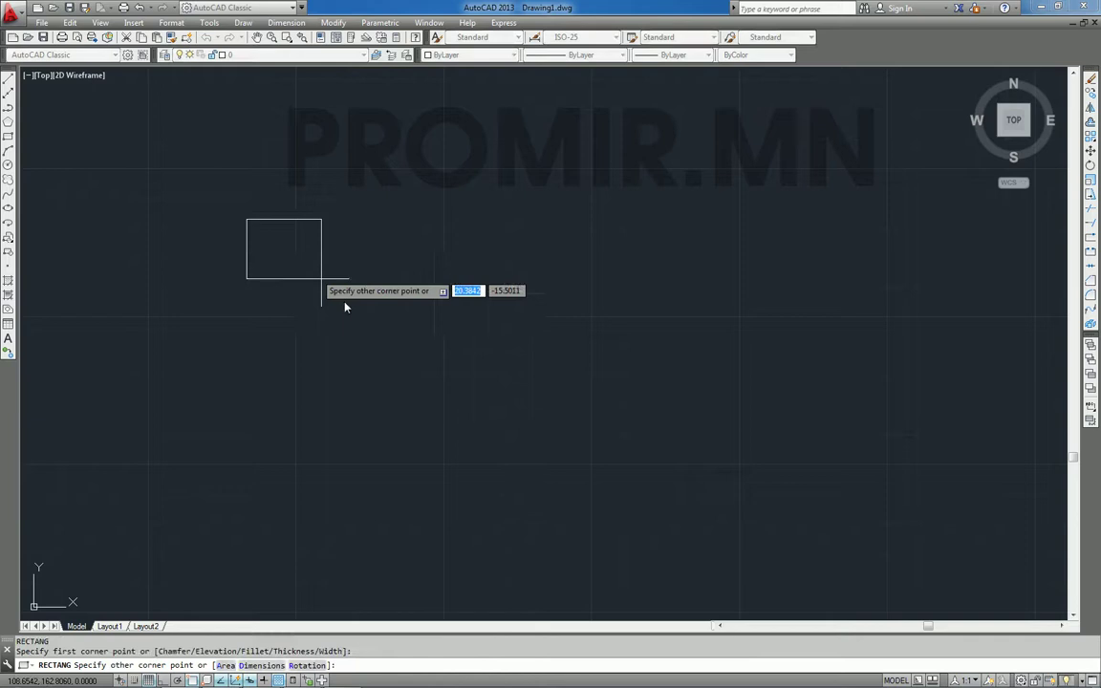
click(405, 354)
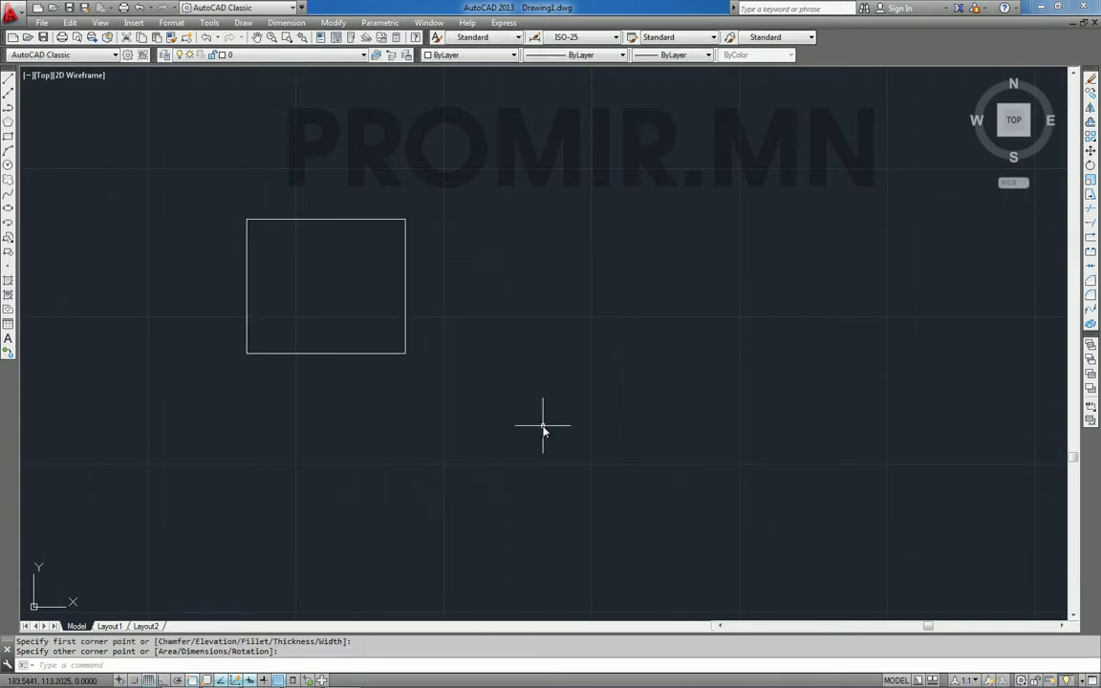
text(C)
key(Return)
click(593, 299)
click(651, 386)
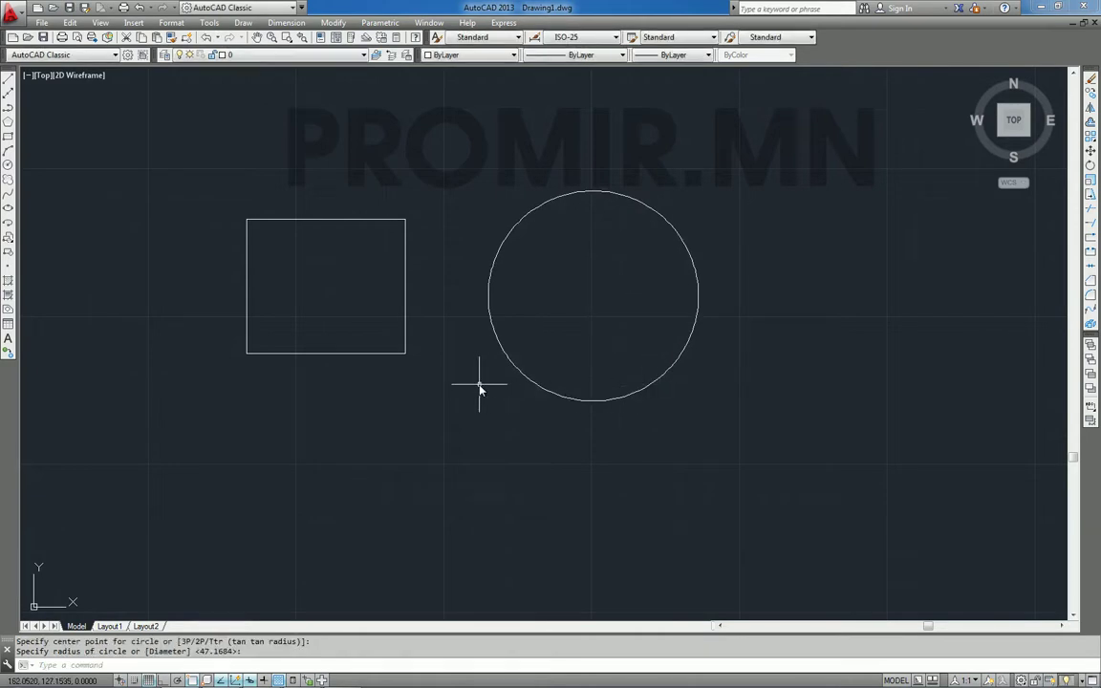
text(A)
Draw a three-point arc below the rectangle and circle
key(Return)
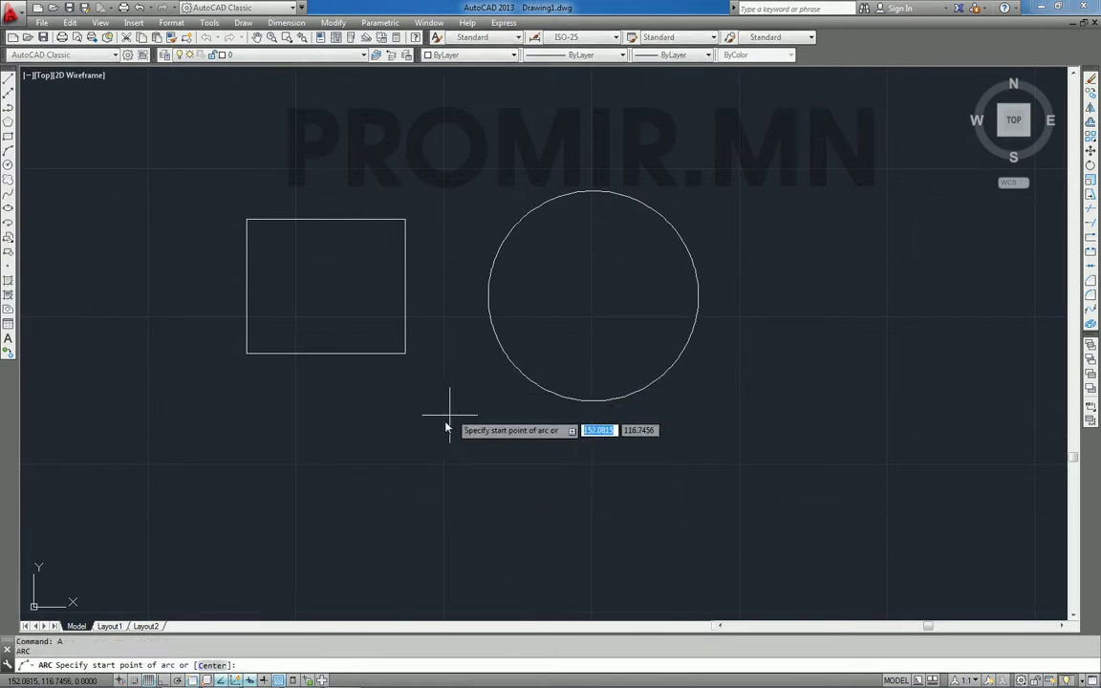
click(425, 492)
click(457, 402)
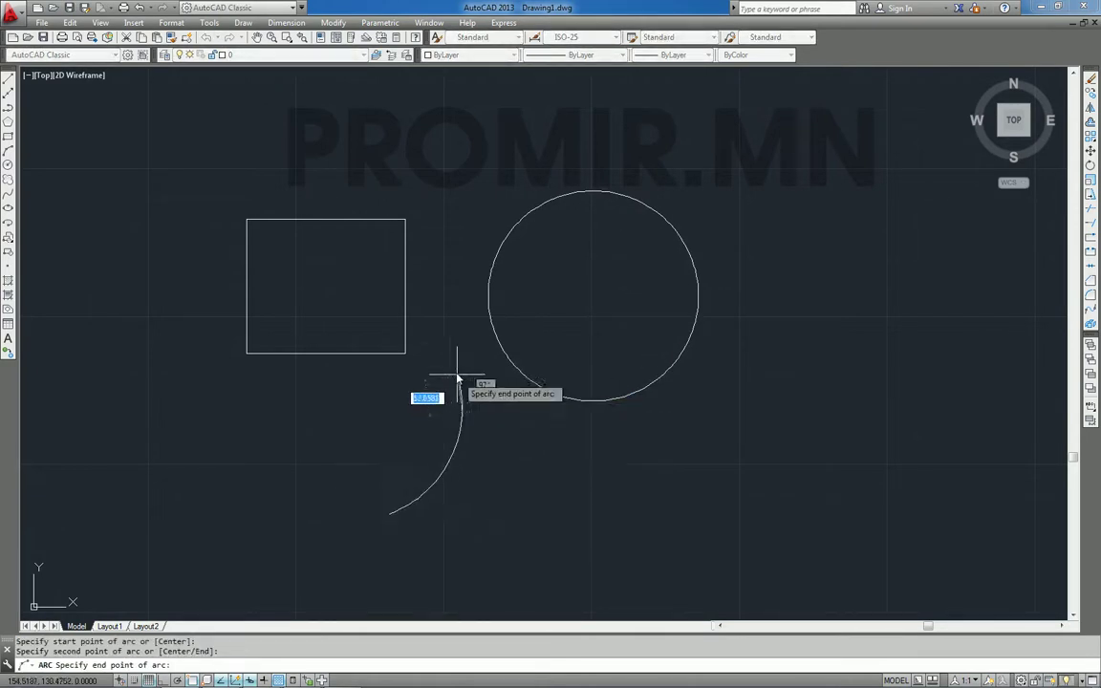
click(431, 326)
middle_drag(685, 430, 584, 430)
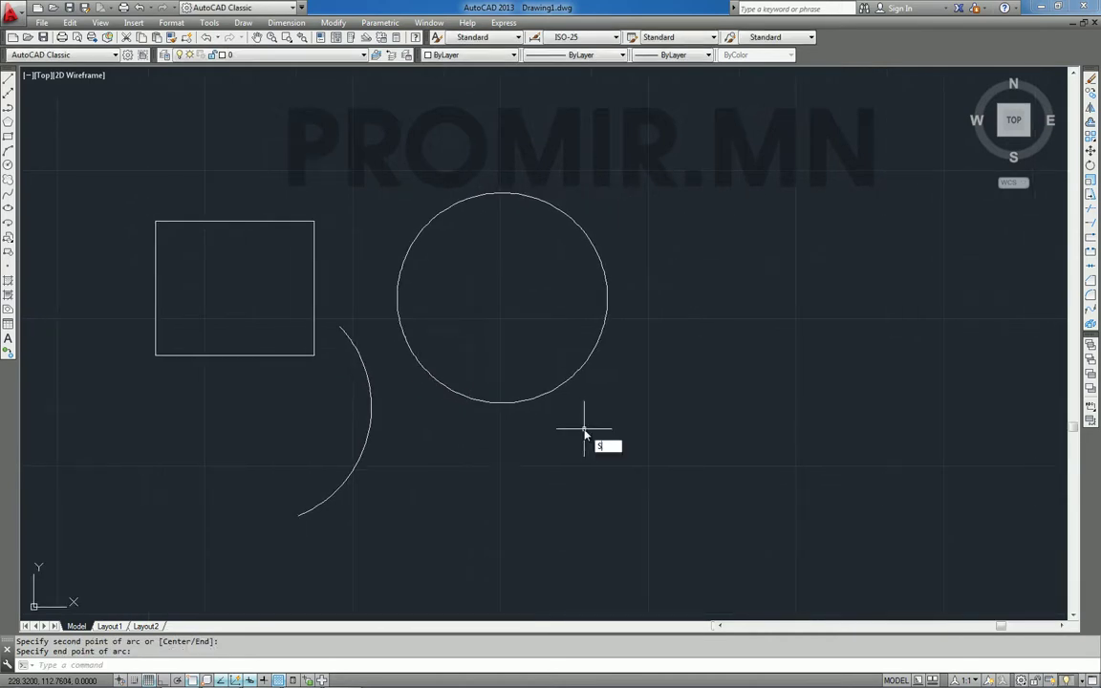
Draw a tall S-shaped spline on the right side of the drawing
text(pl)
key(Return)
click(709, 518)
click(779, 409)
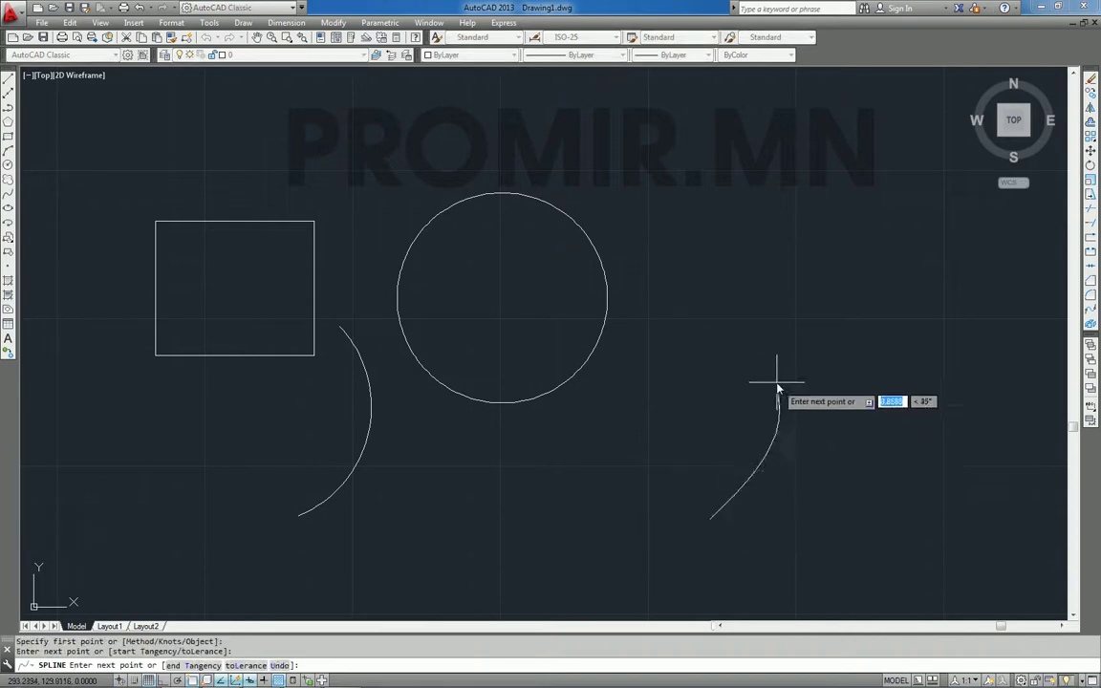
click(656, 208)
right_click(691, 116)
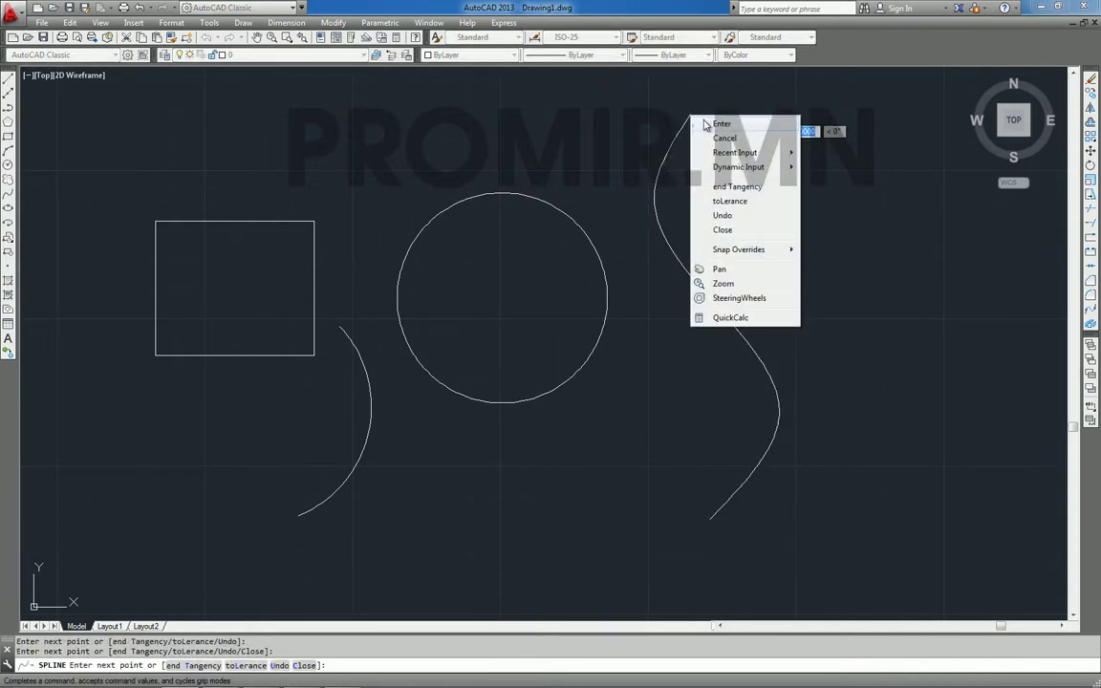
click(704, 124)
middle_drag(680, 363, 713, 364)
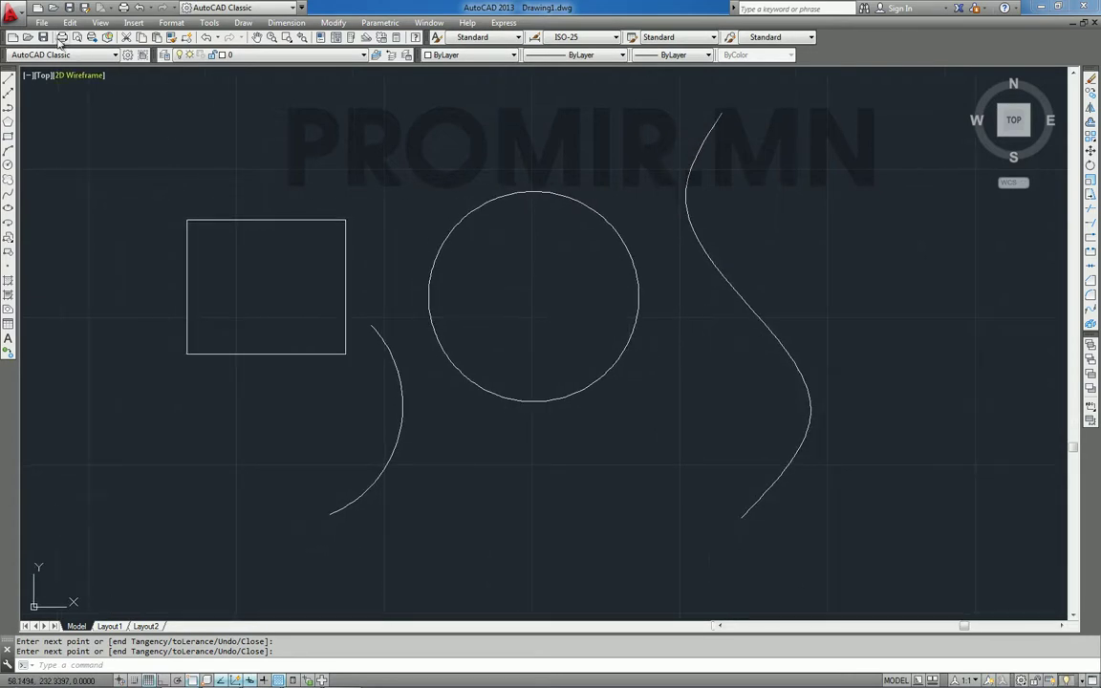
click(20, 15)
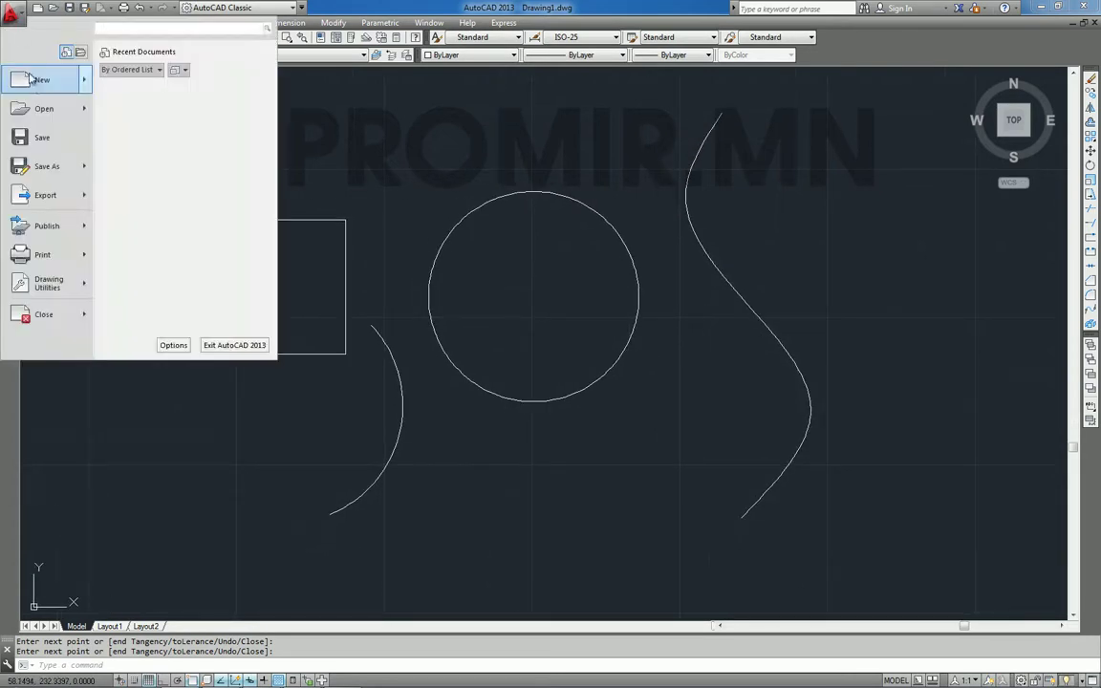
mouse_move(46, 167)
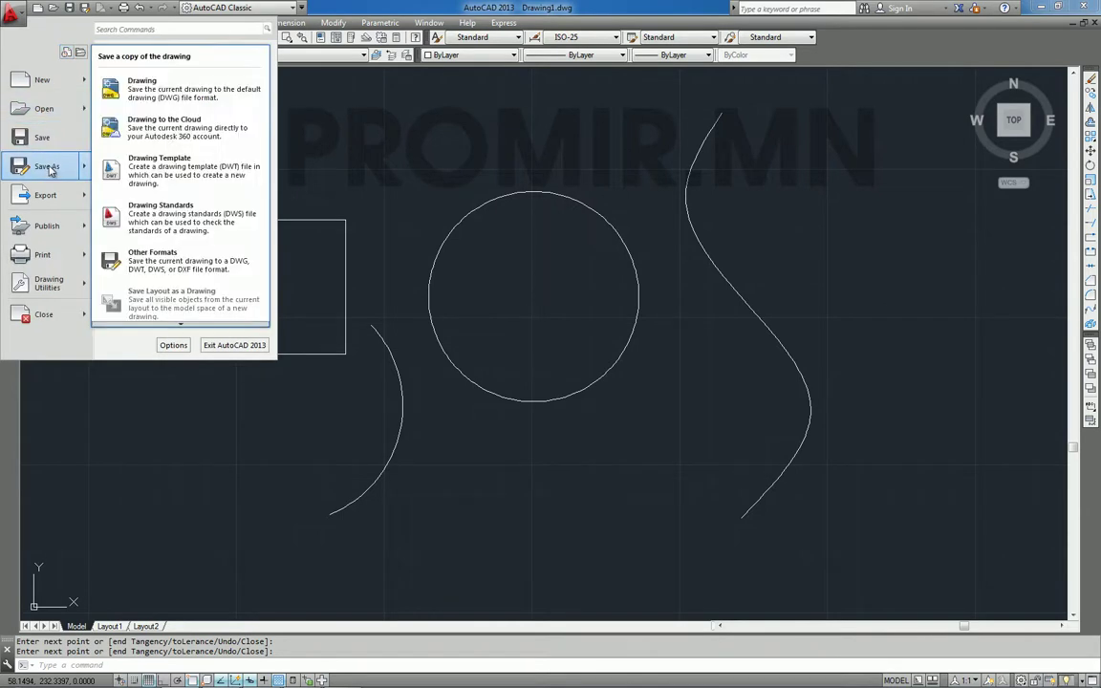
Save a copy of the drawing as 1.dwg in My Documents
click(49, 170)
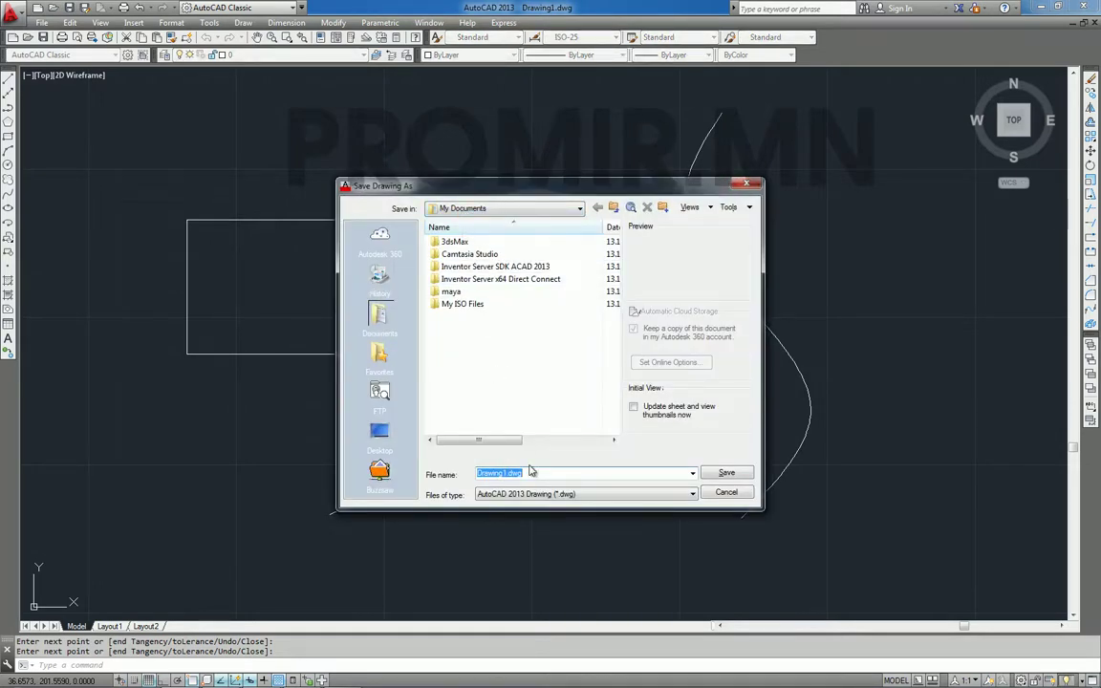
click(725, 474)
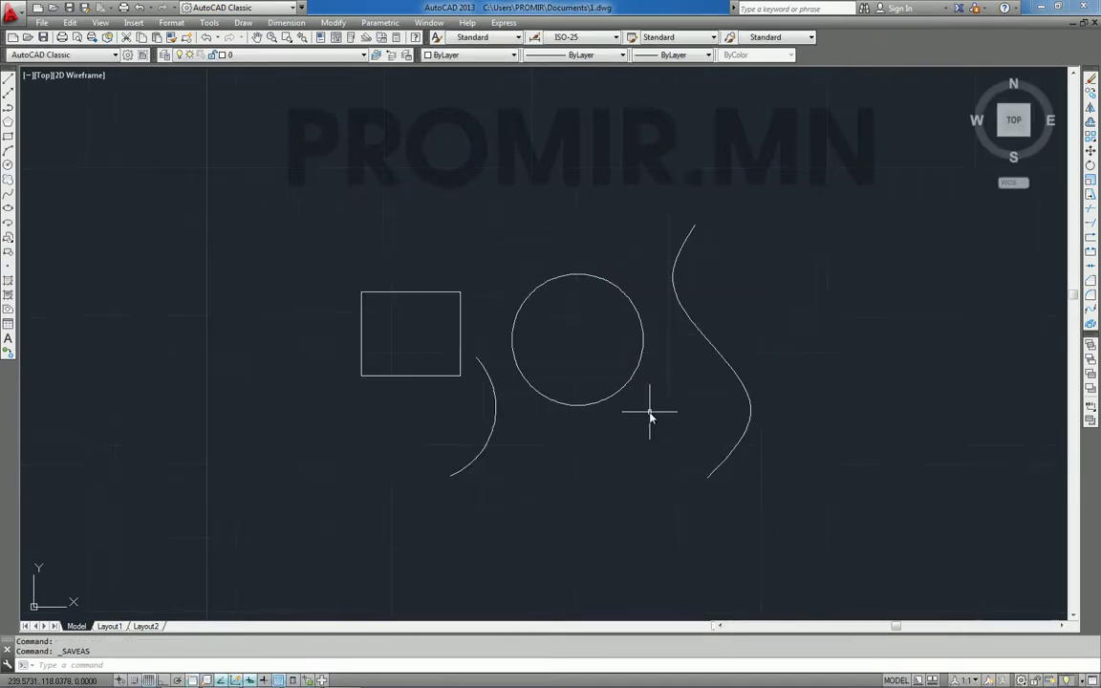
Crossing-select all the shapes and delete them
click(820, 521)
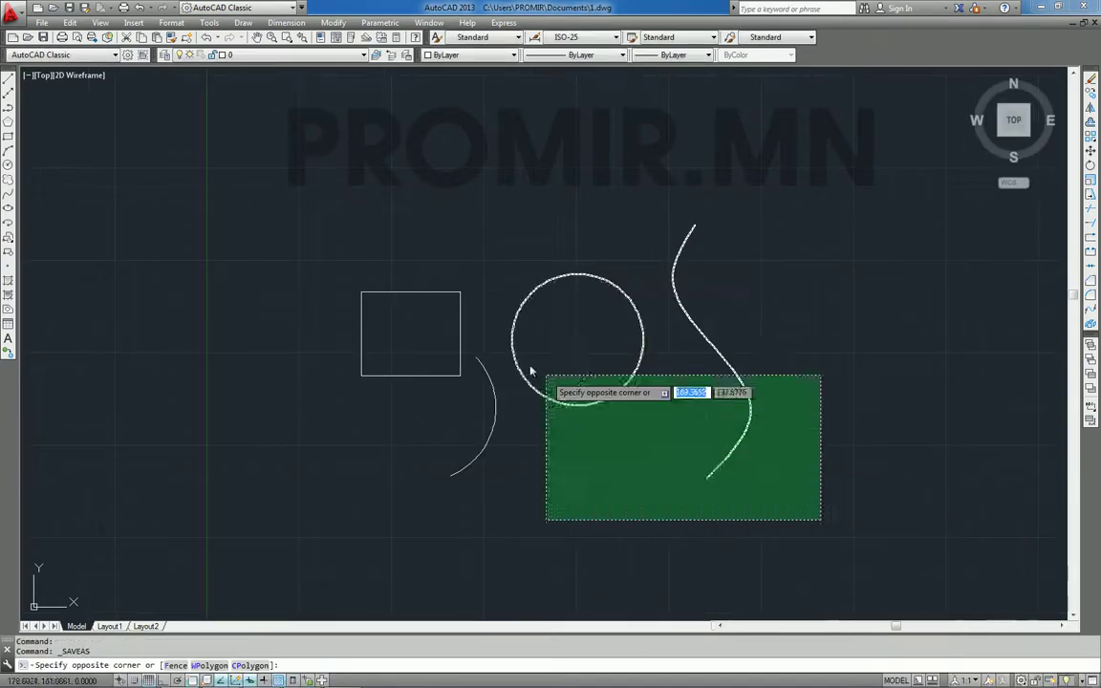
click(337, 241)
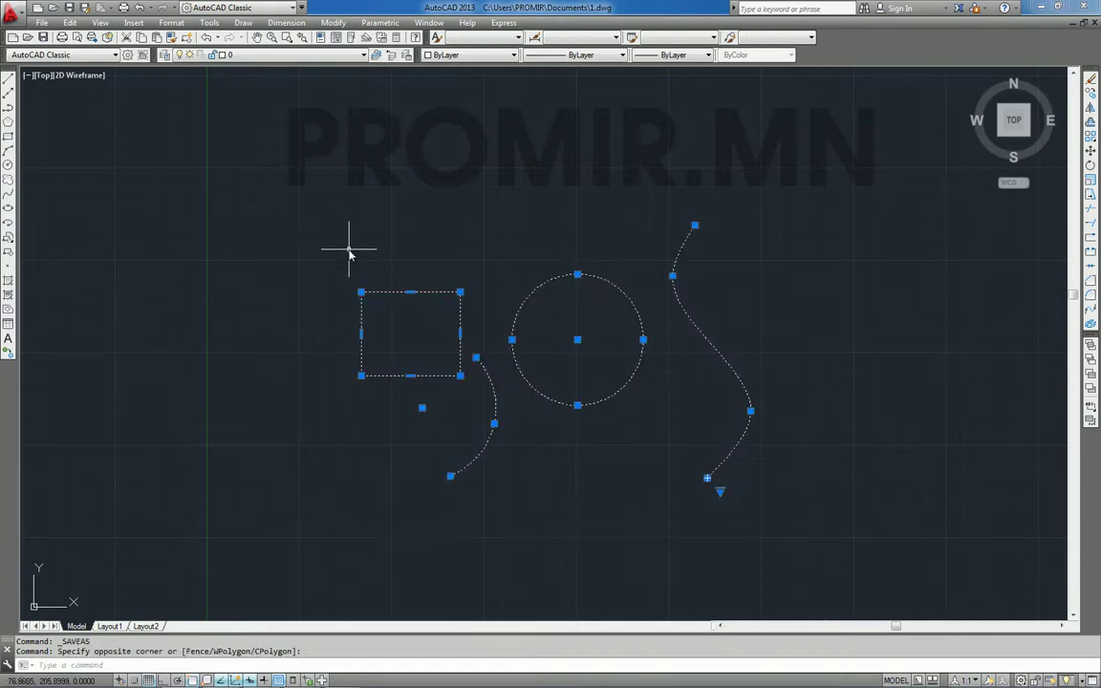
key(Delete)
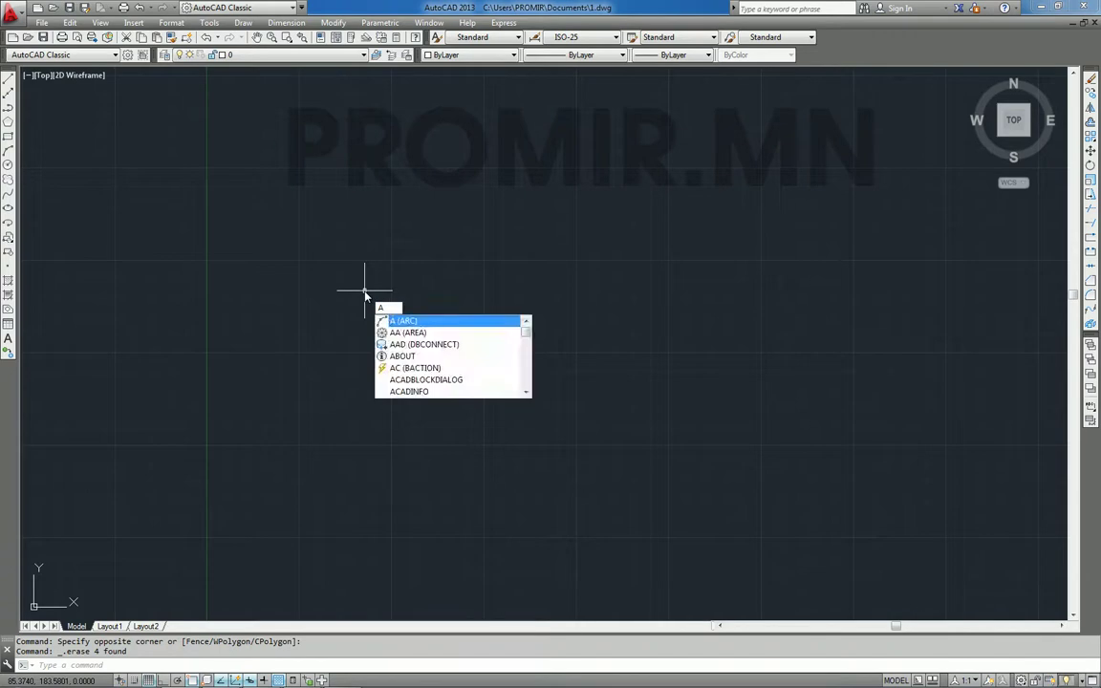
Draw a large three-point arc and a circle overlapping its end
key(Return)
click(337, 389)
click(375, 330)
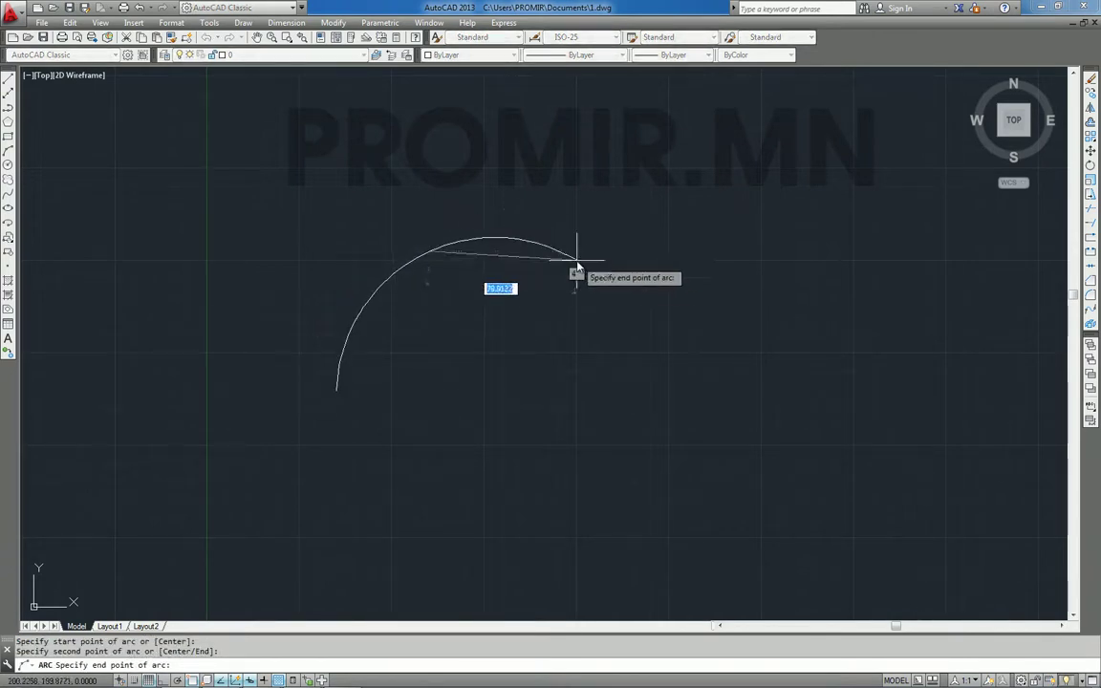
click(593, 282)
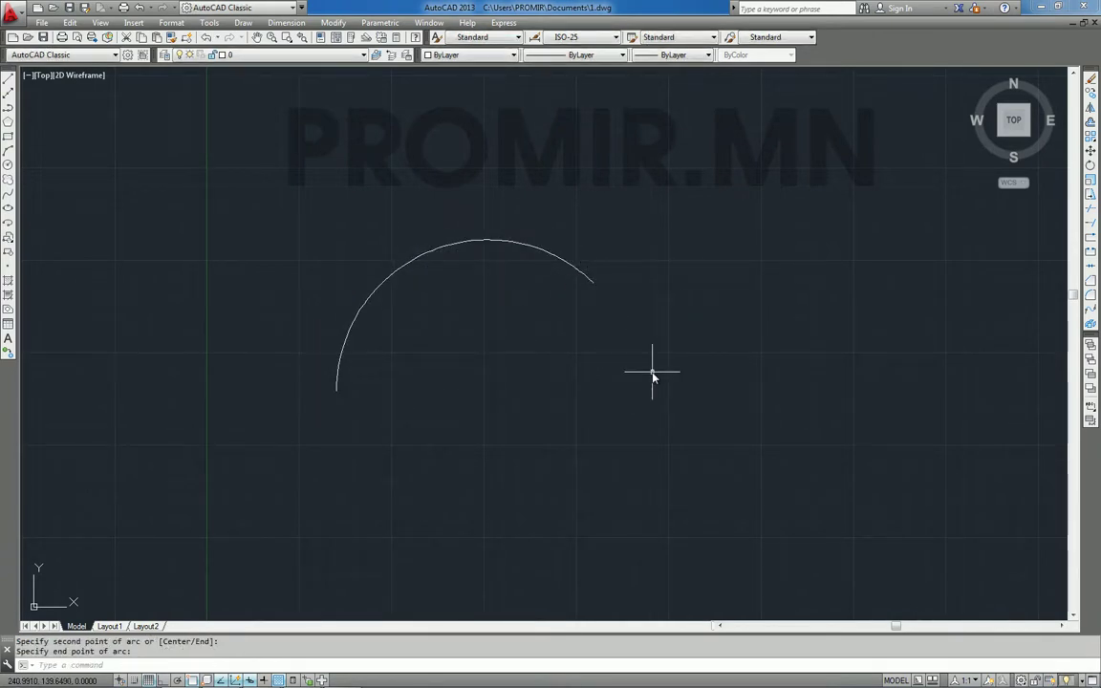
text(c)
key(Return)
click(614, 389)
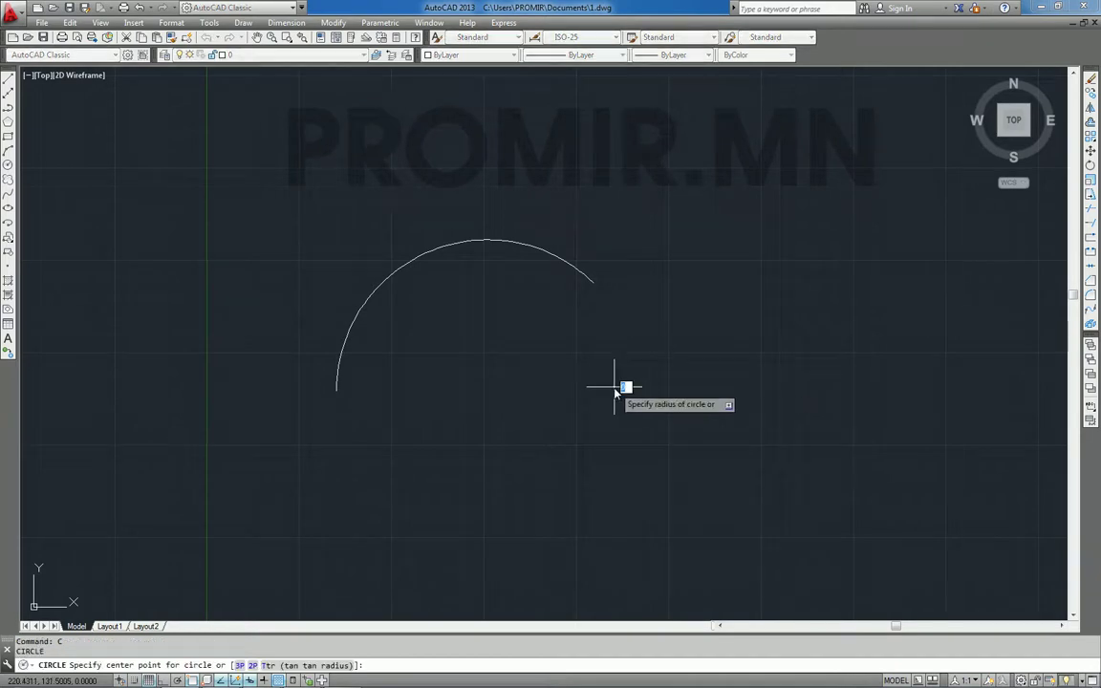
click(696, 449)
Draw a second arc curling up and right from the circle's centre
middle_drag(644, 295, 501, 314)
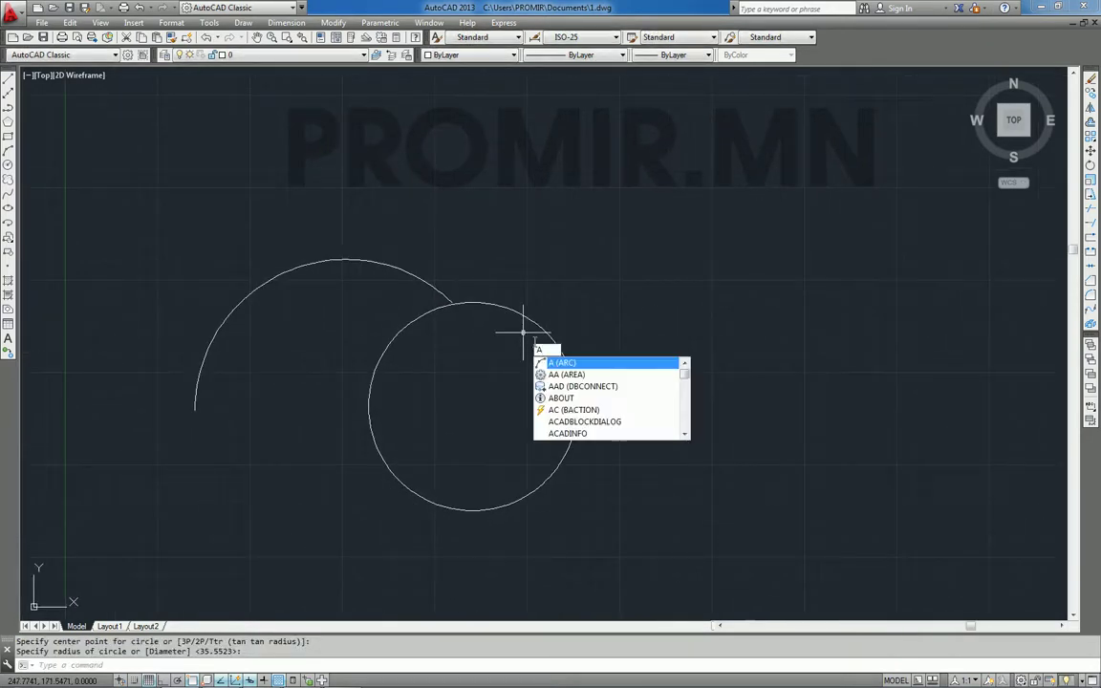
key(Return)
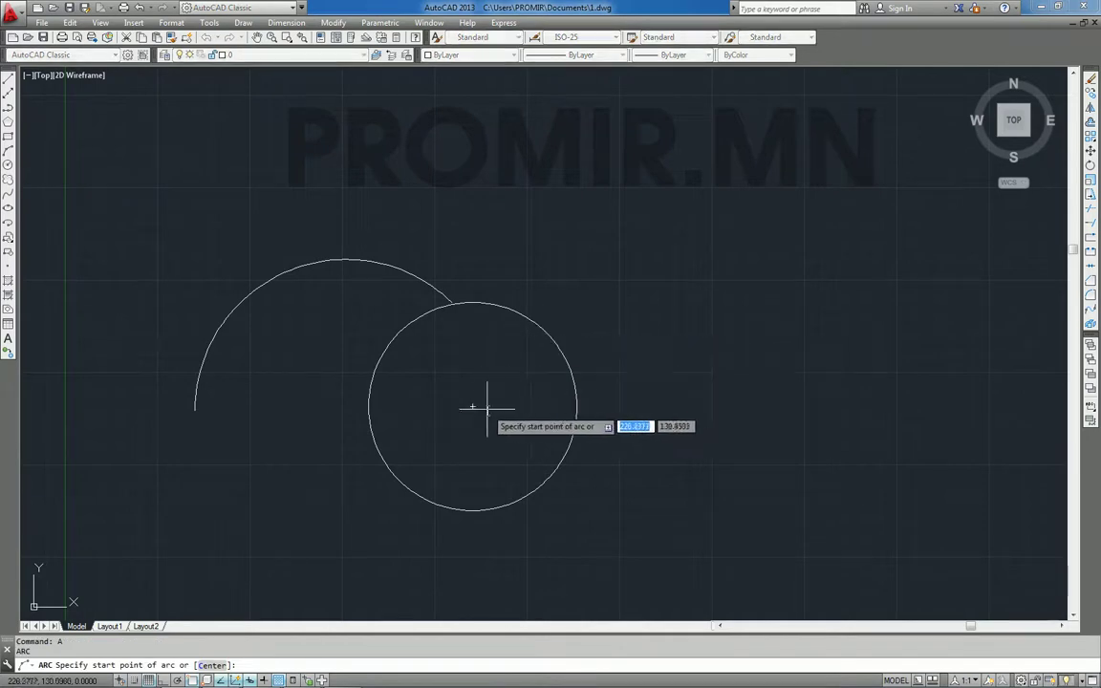
click(472, 406)
click(611, 394)
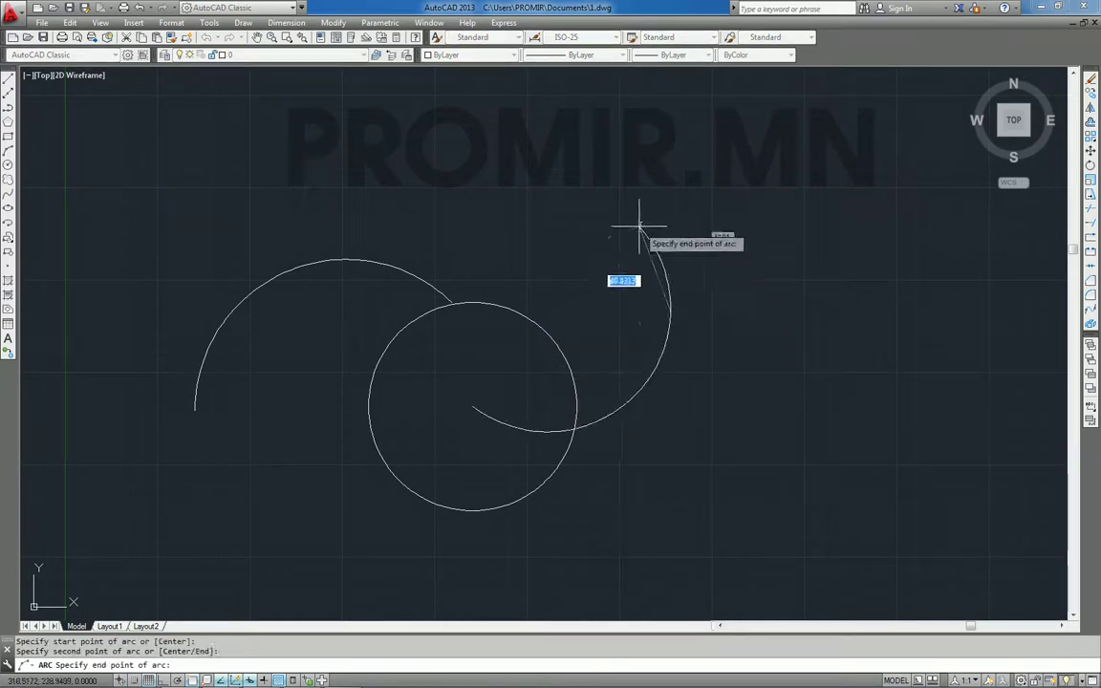
click(634, 216)
mouse_move(615, 348)
middle_down()
mouse_move(504, 327)
mouse_move(560, 325)
middle_up()
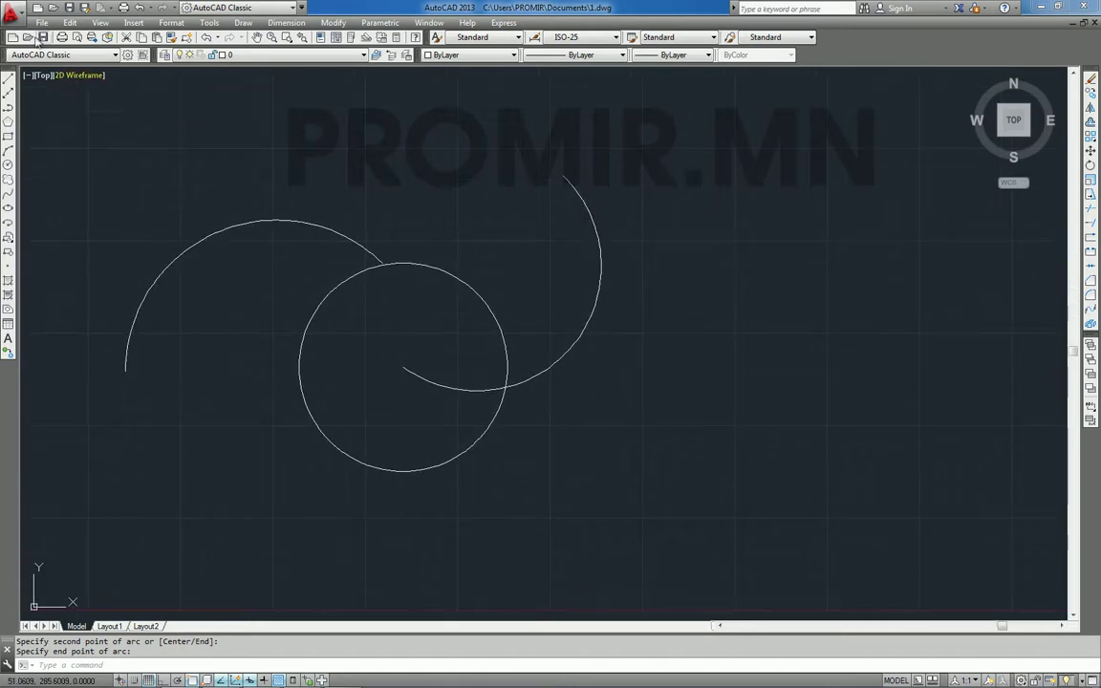
Save the drawing as a separate copy named 2.dwg in Documents
click(11, 12)
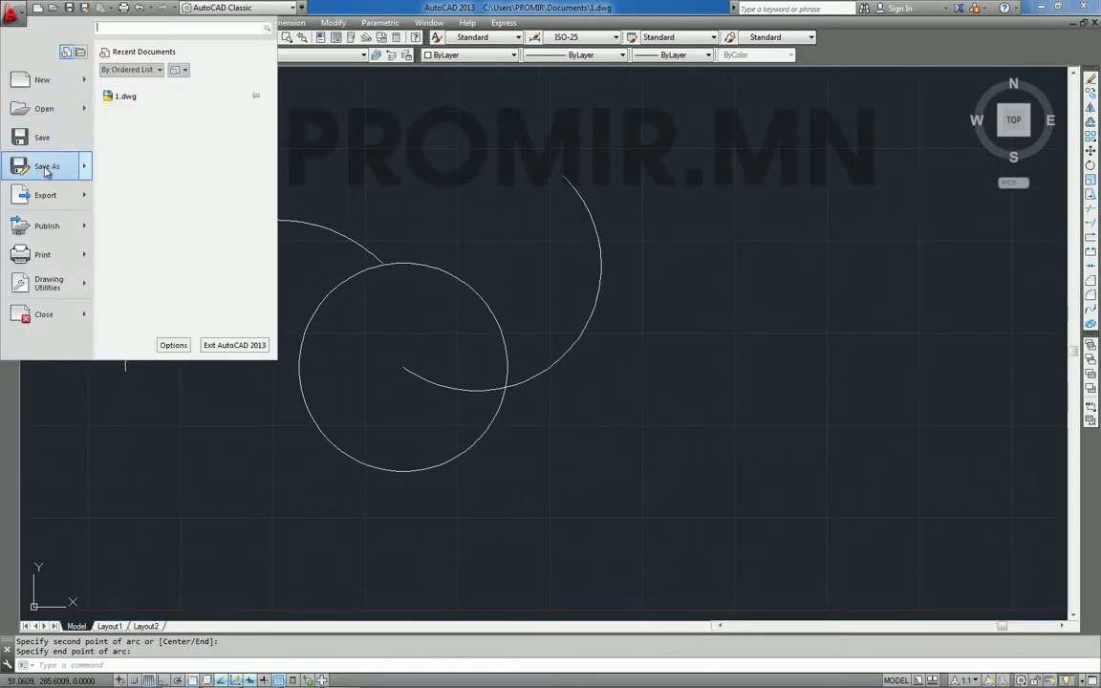
click(46, 166)
click(500, 473)
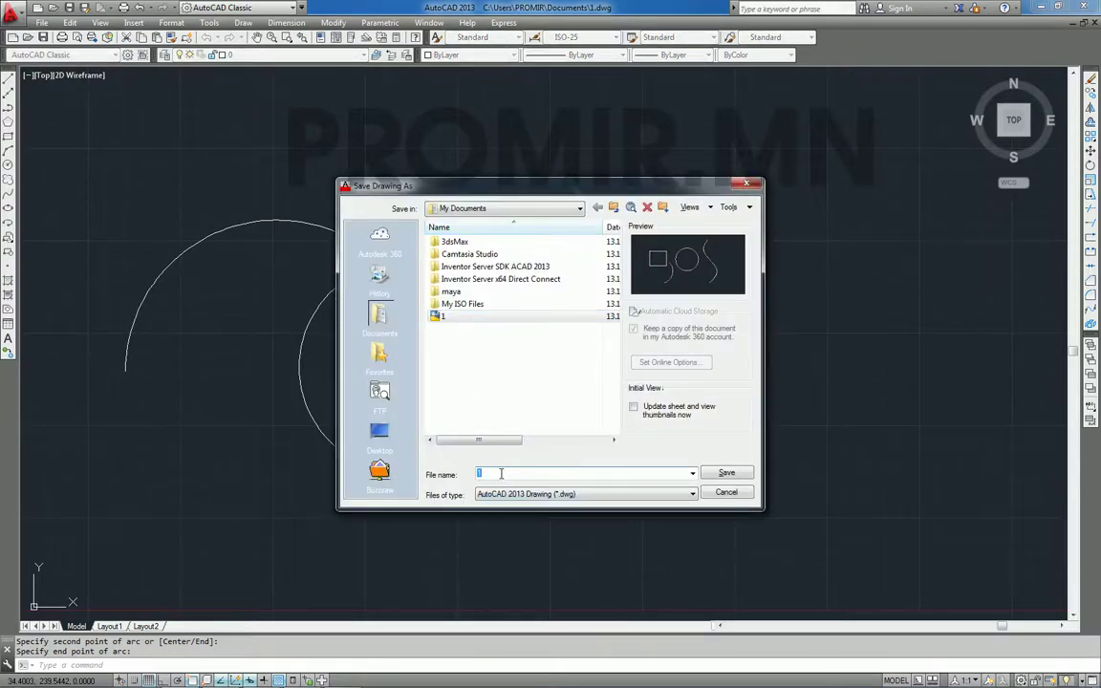
click(728, 475)
mouse_move(561, 387)
middle_down()
mouse_move(545, 392)
mouse_move(555, 395)
middle_up()
Erase the arcs and circle, then close 2.dwg without saving
click(658, 470)
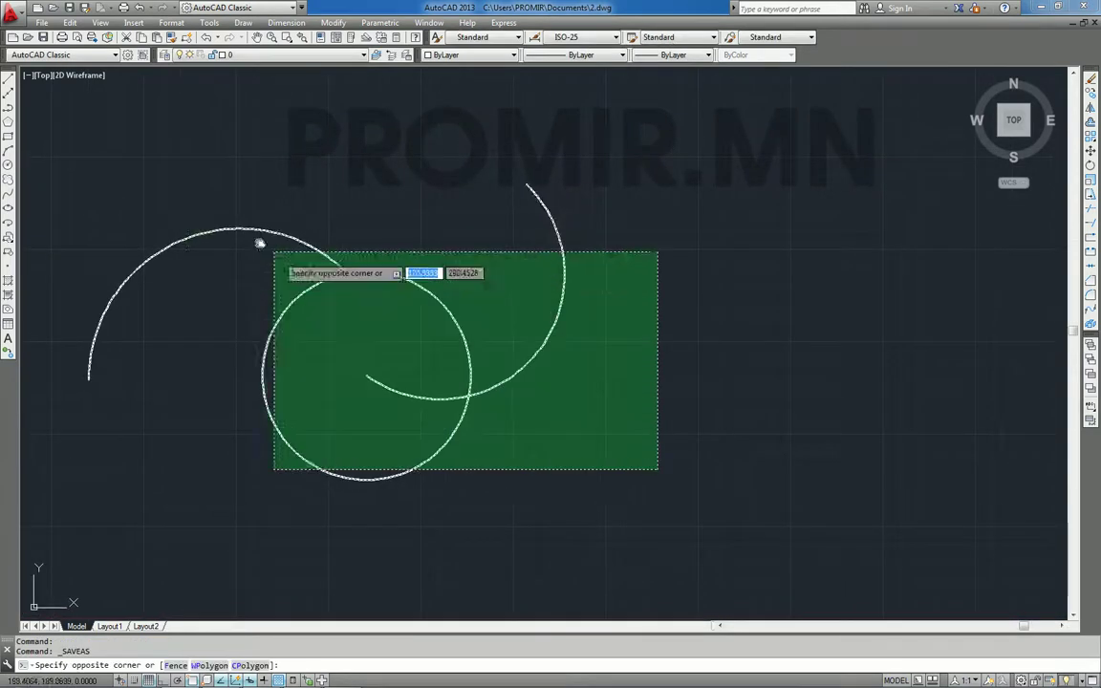
click(186, 177)
key(Delete)
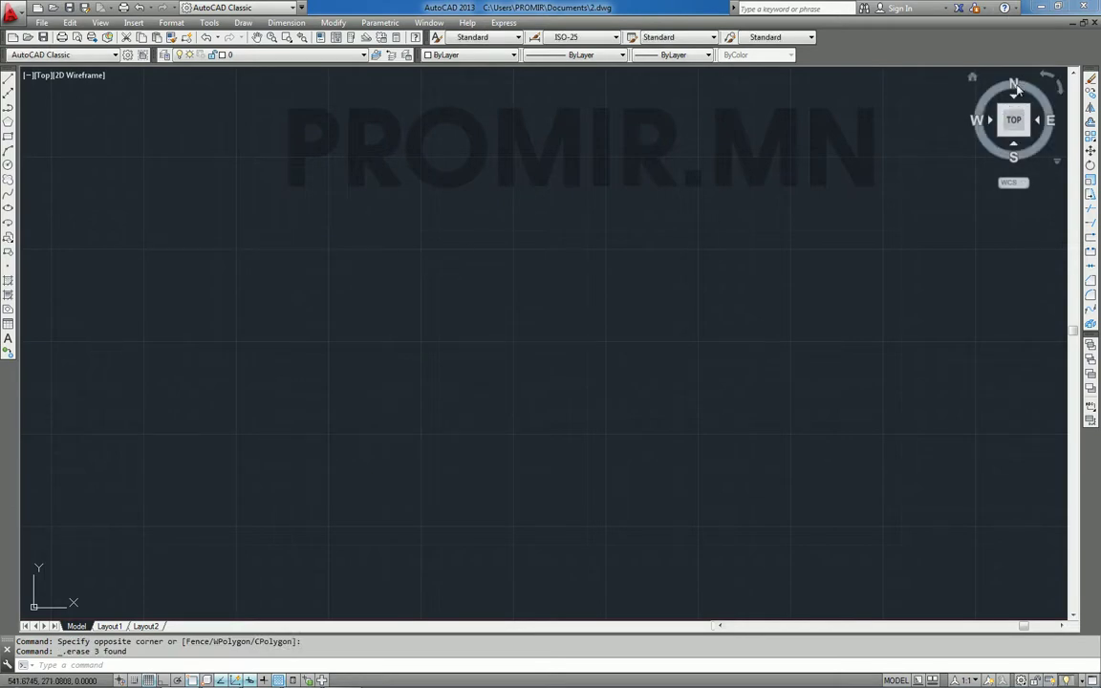
click(1094, 22)
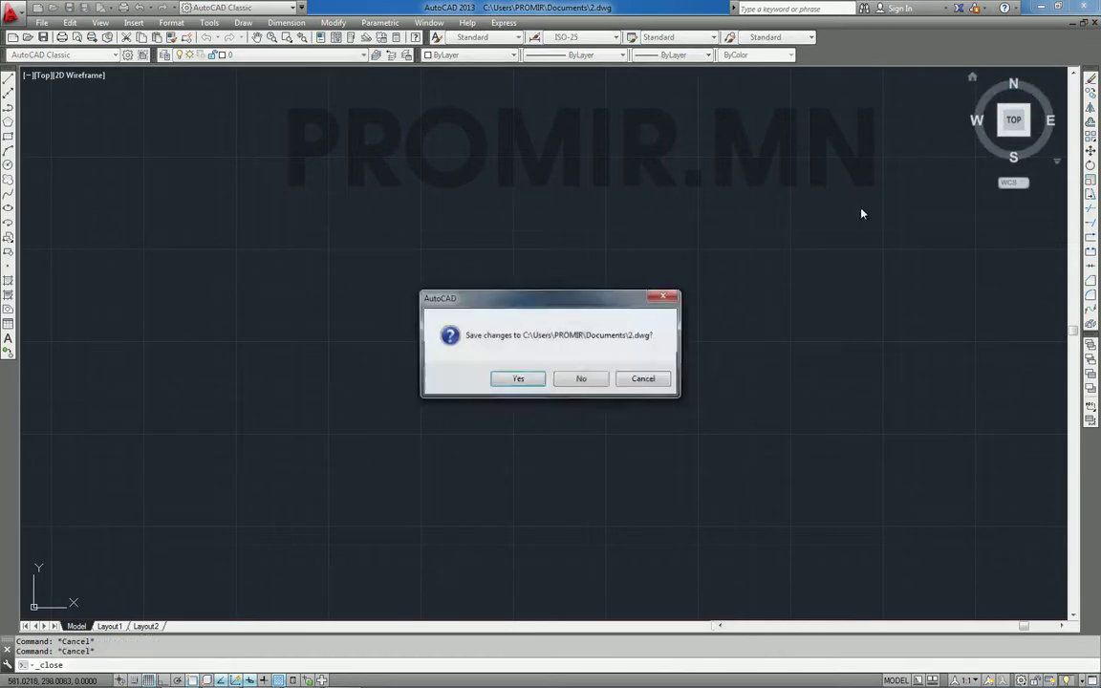
click(585, 380)
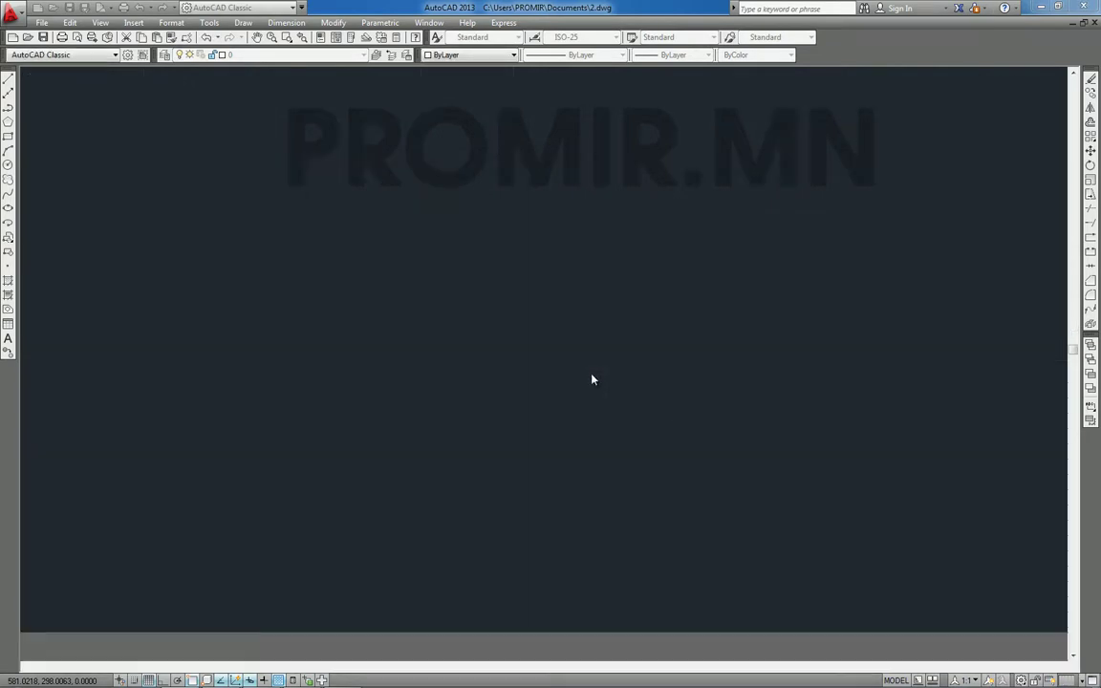
Create a new drawing, Drawing2, from the acadiso.dwt template
click(21, 18)
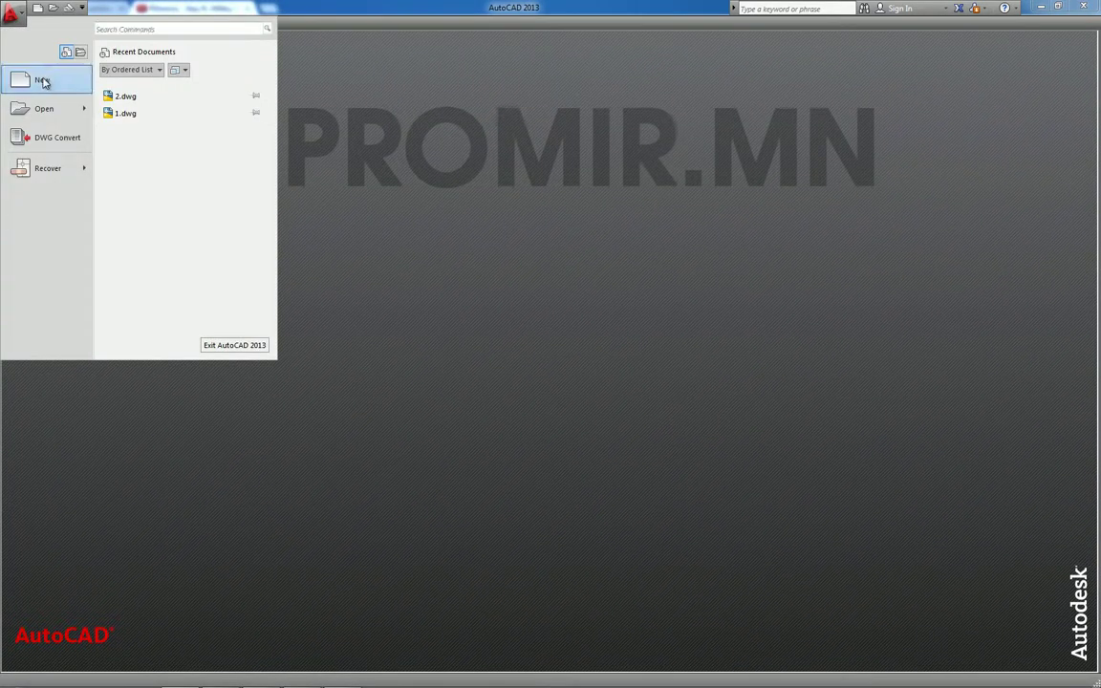
click(43, 82)
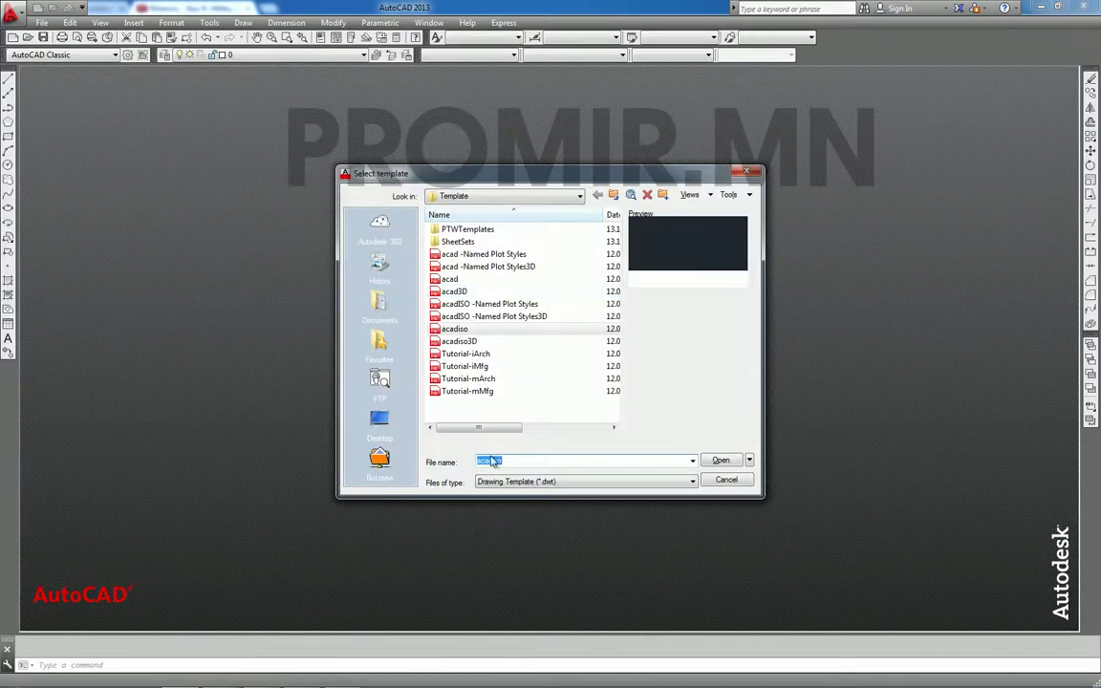
click(717, 462)
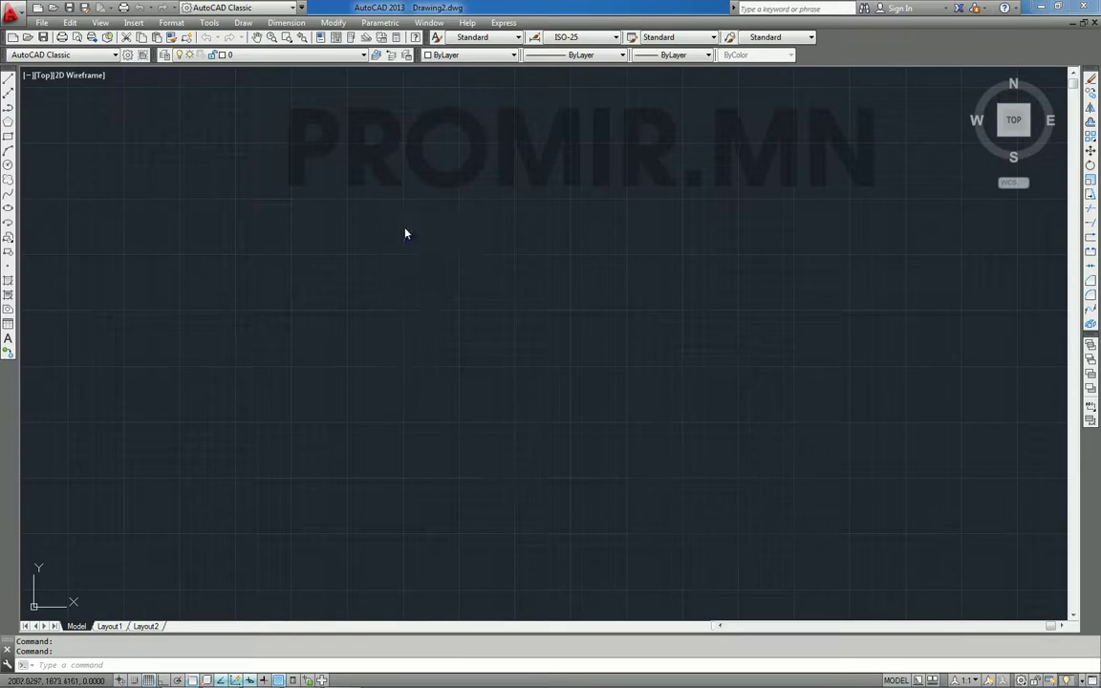
Open the Insert dialog and browse to 1.dwg in Documents as the block to insert
click(405, 233)
click(619, 400)
click(408, 236)
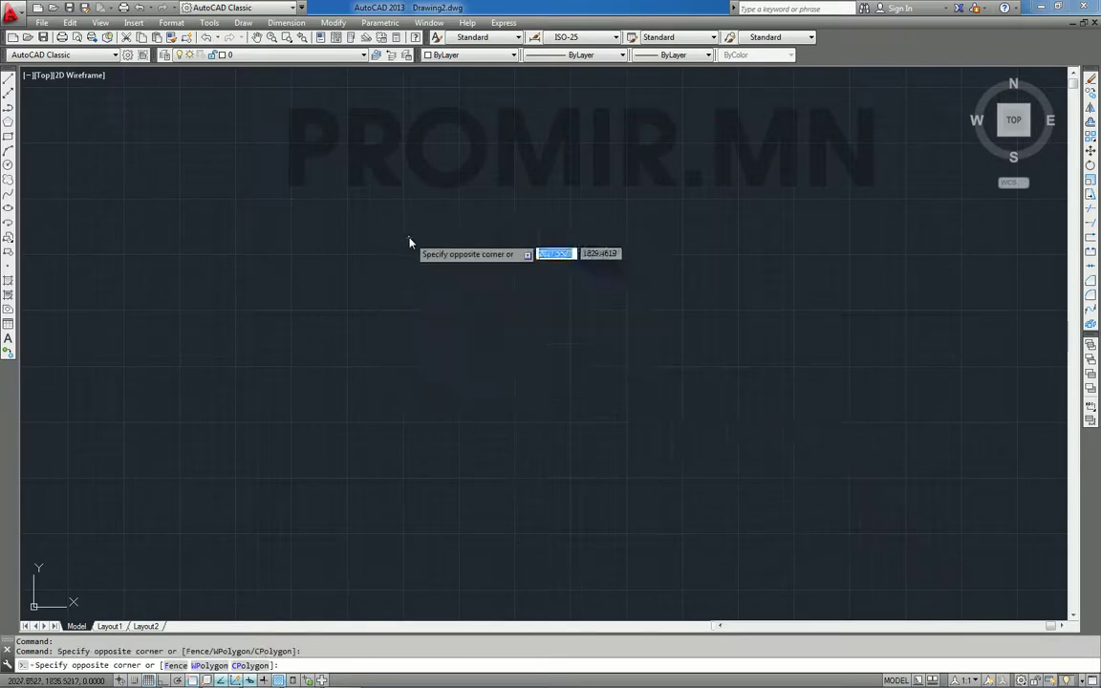
click(553, 361)
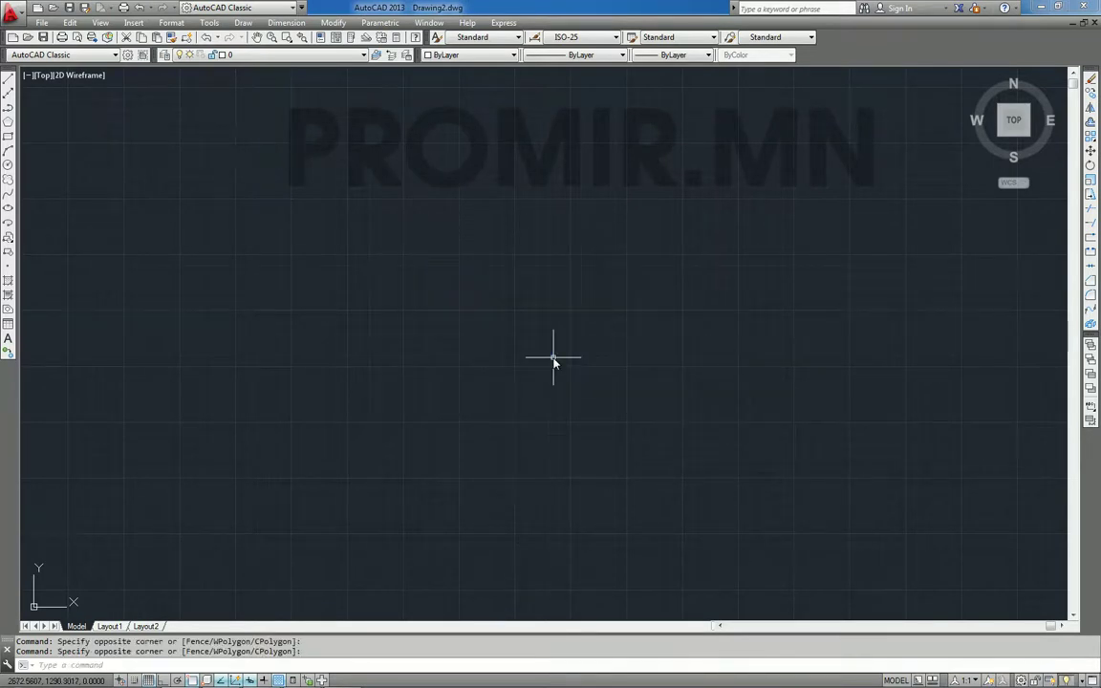
text(I)
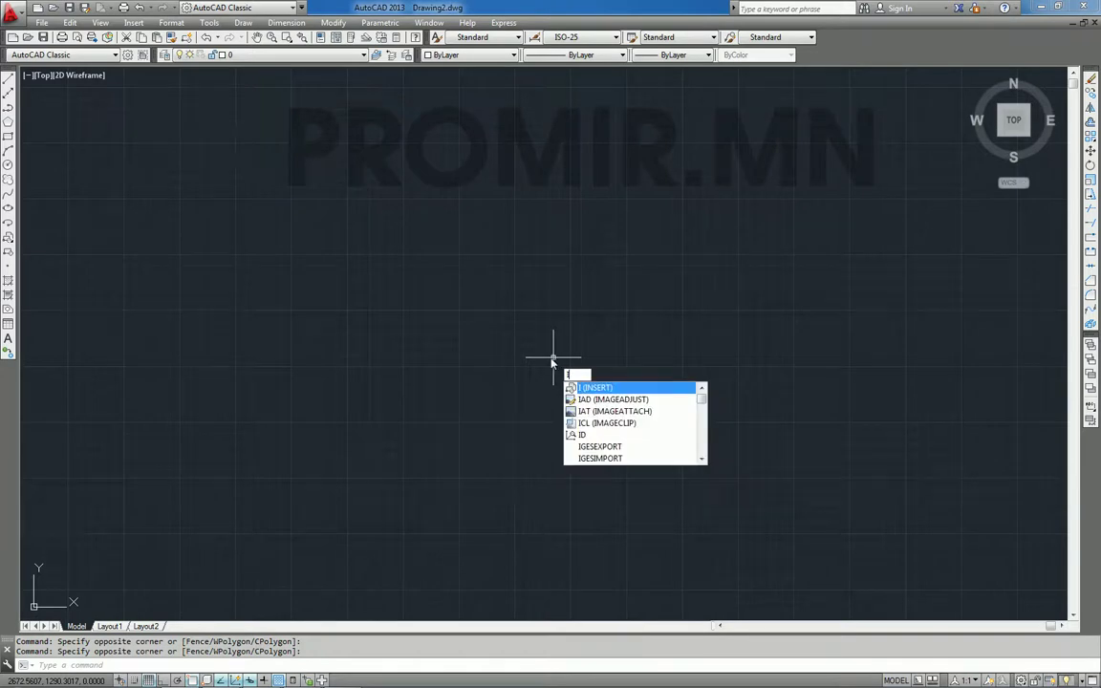
key(Return)
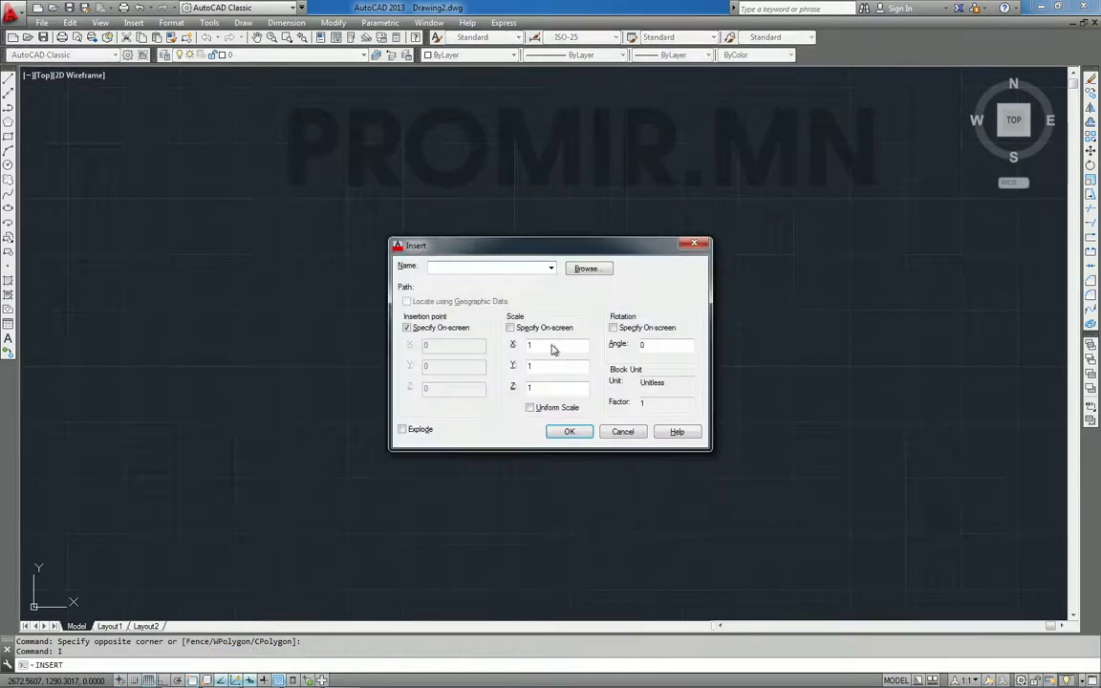
drag(531, 248, 363, 237)
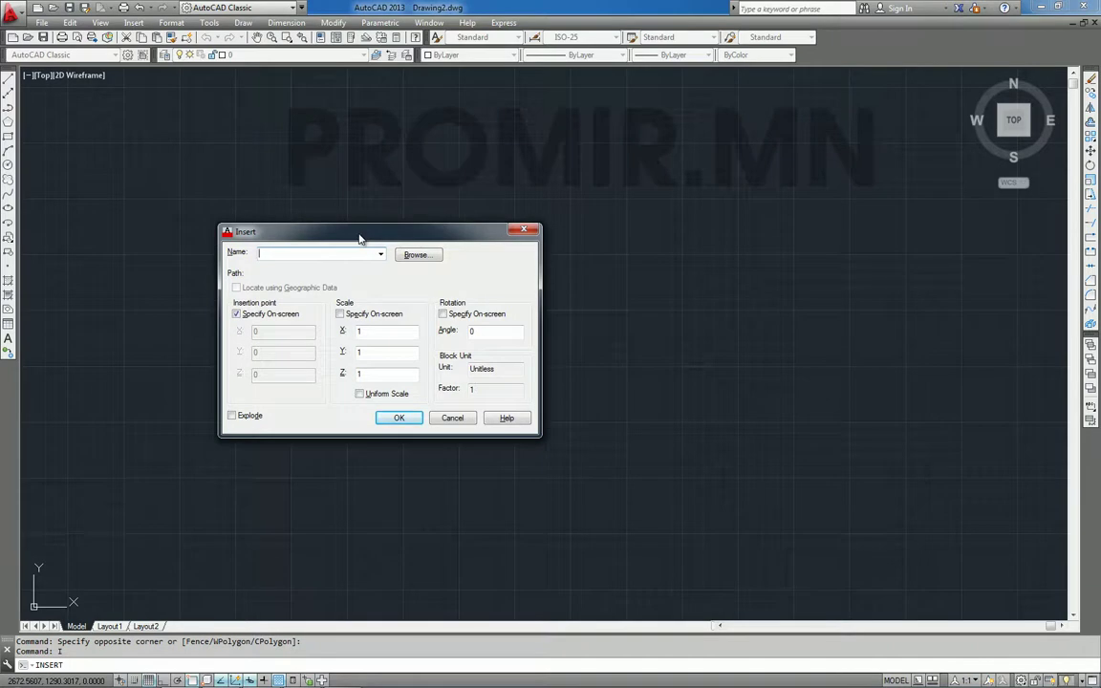
click(417, 256)
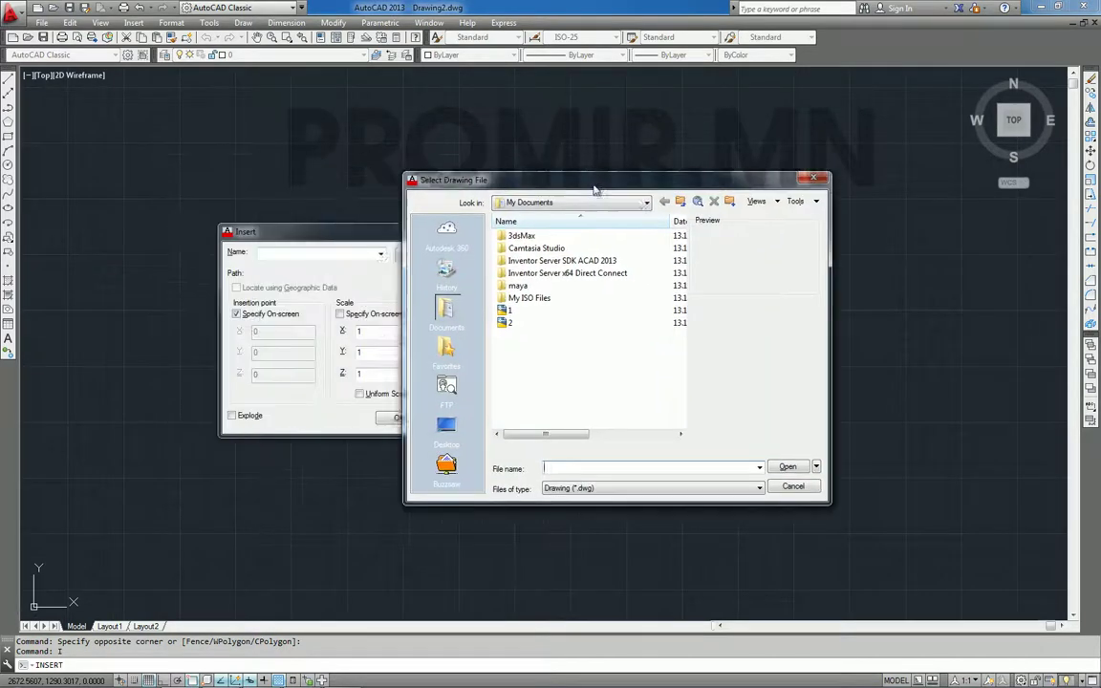
drag(350, 182, 689, 189)
click(618, 311)
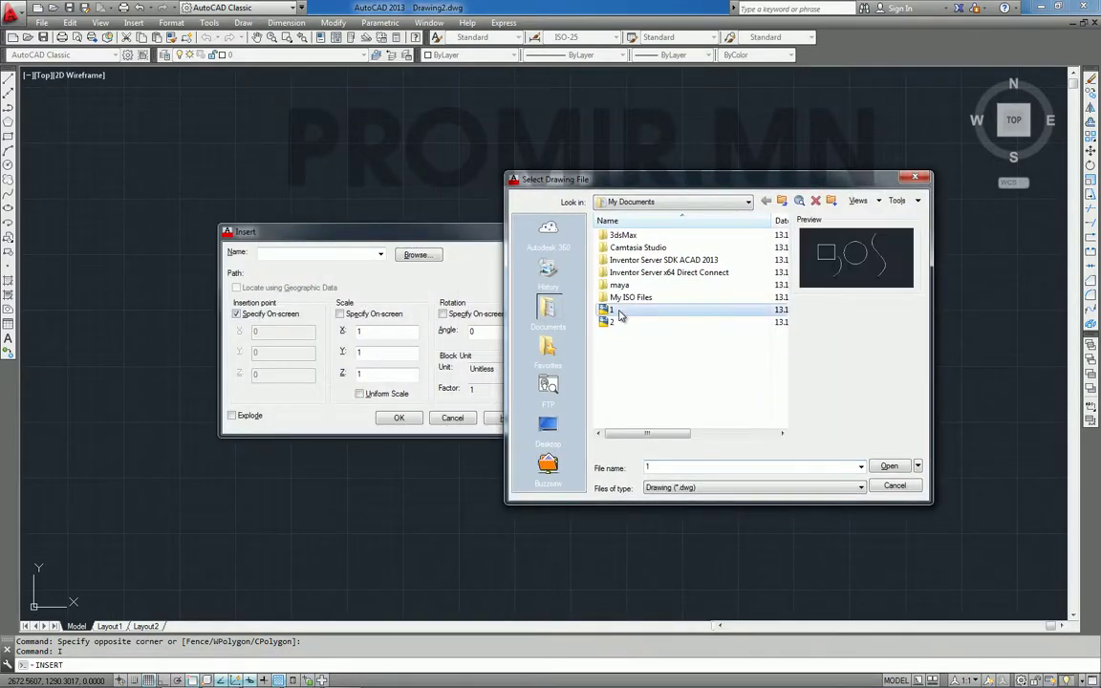
click(888, 467)
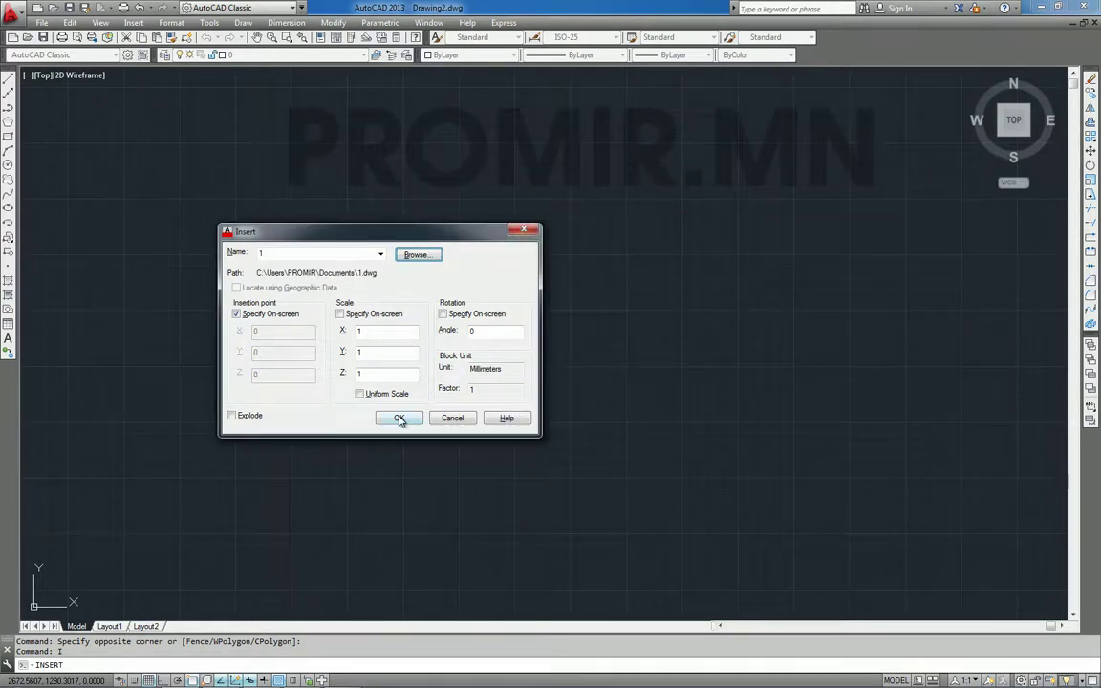
click(399, 418)
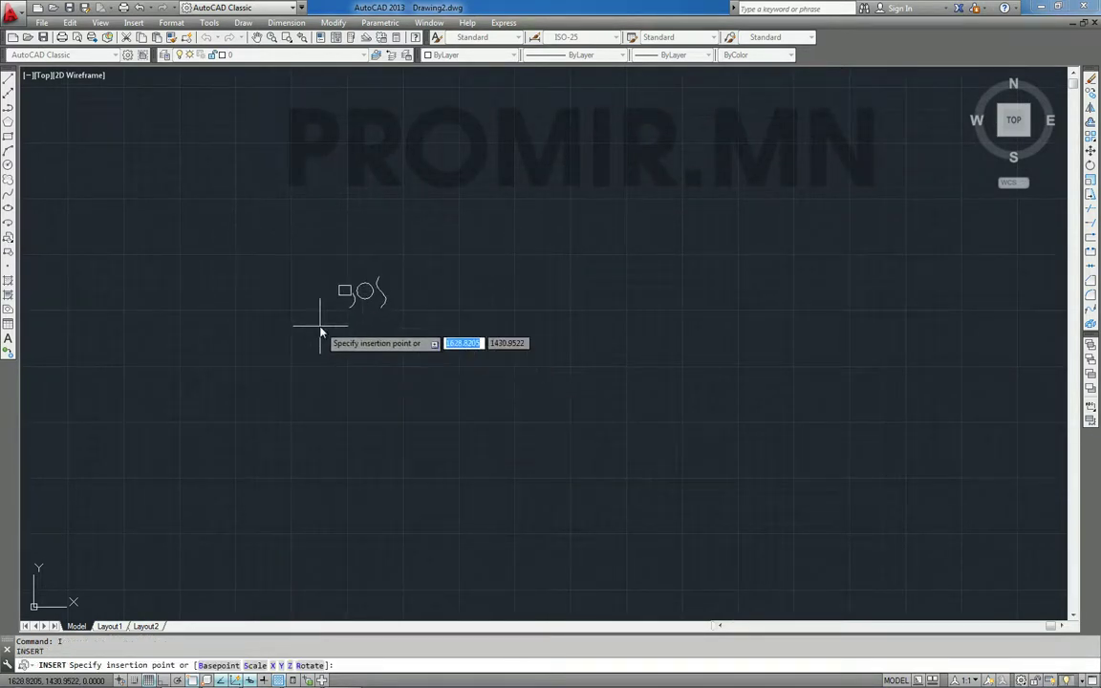
Place the inserted drawing 1 on the canvas
scroll(322, 288, up, 2)
scroll(566, 372, up, 6)
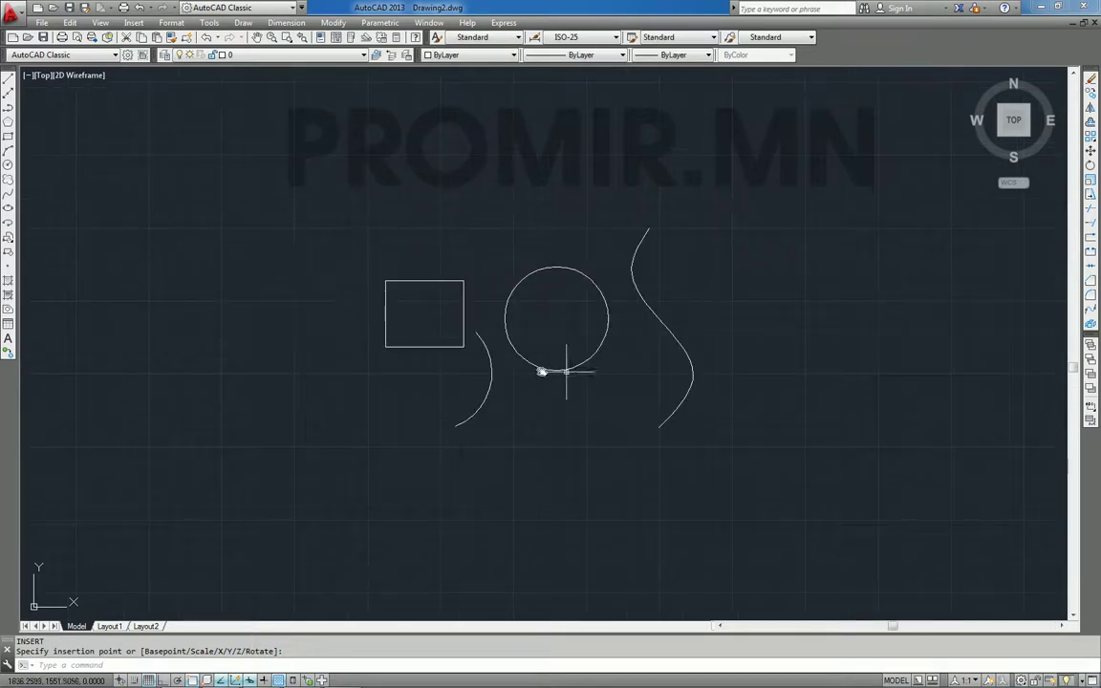
scroll(465, 363, up, 2)
click(465, 363)
Insert 2.dwg as a second block using the I command and Browse
text(I)
key(Return)
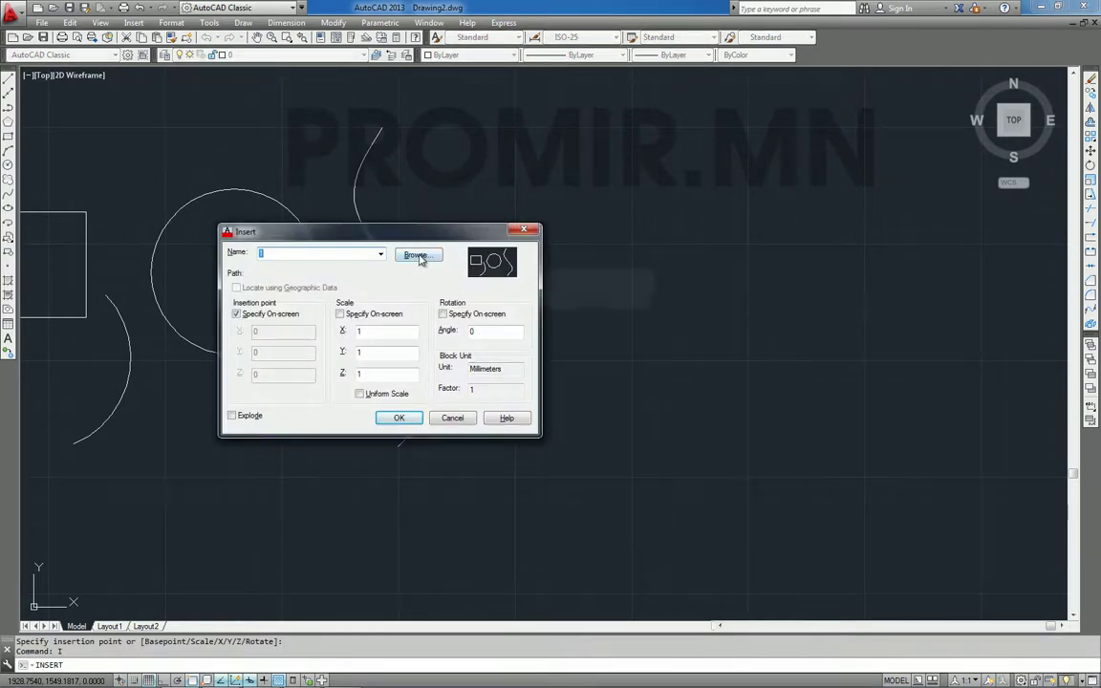
click(419, 254)
click(610, 323)
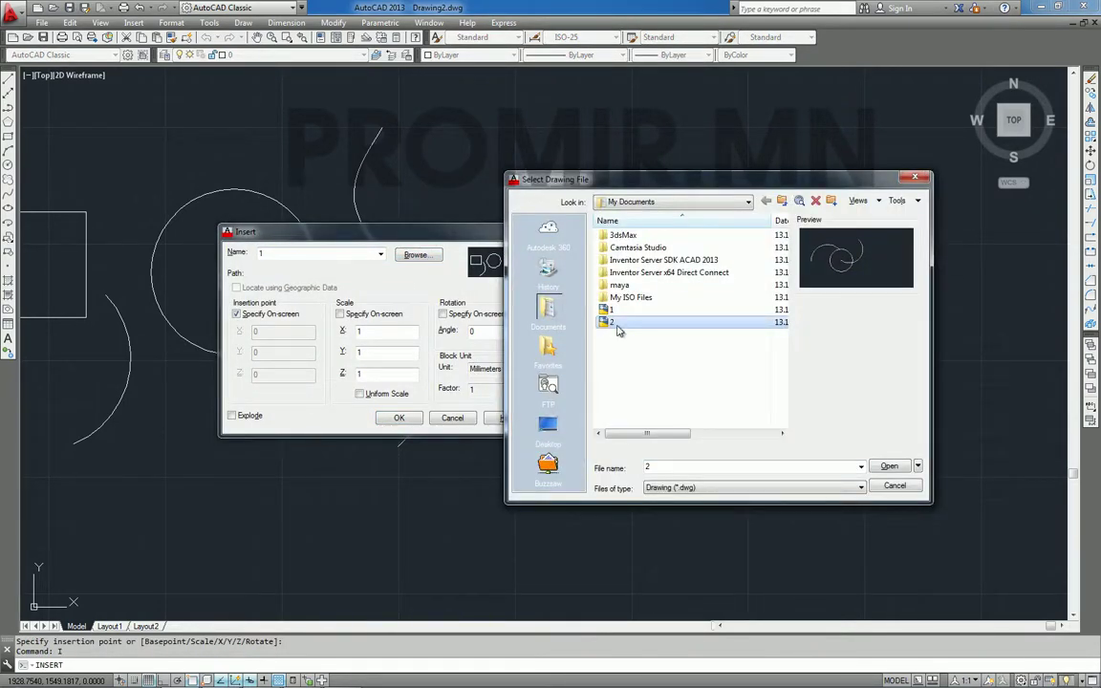
click(889, 466)
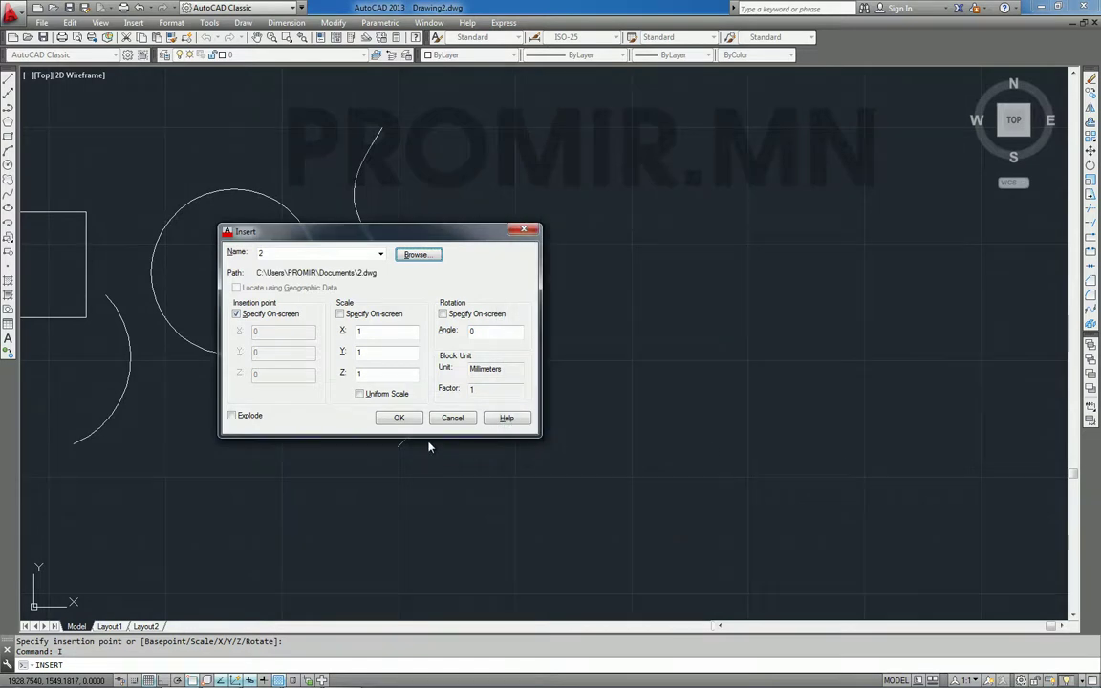
click(402, 418)
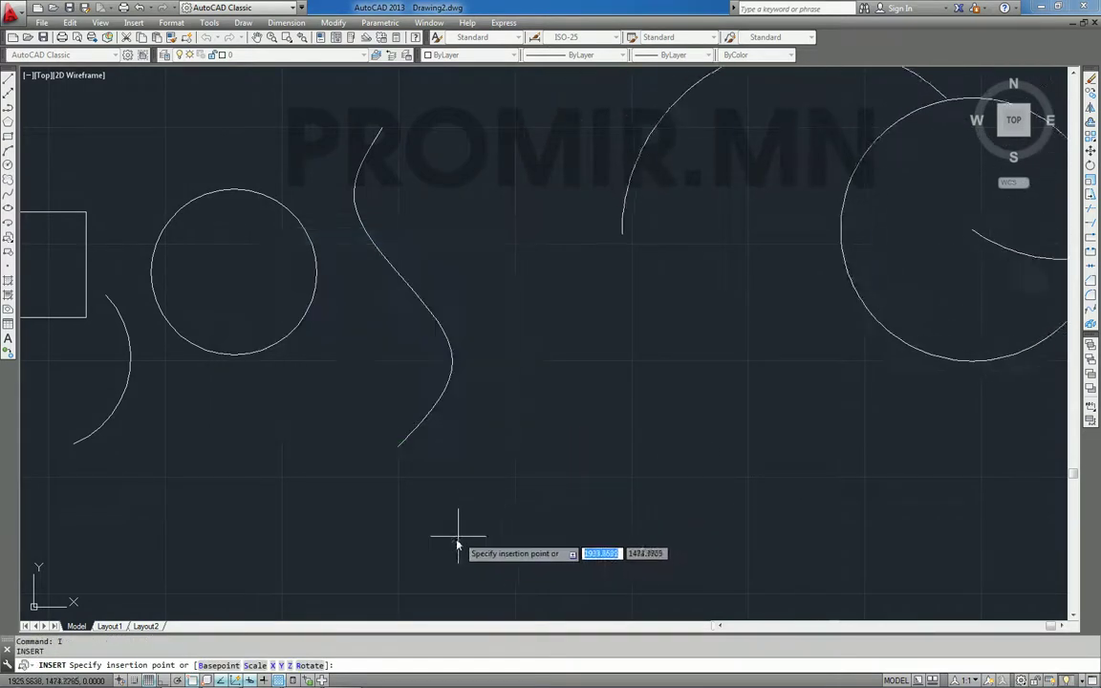
scroll(580, 454, down, 5)
scroll(516, 417, up, 1)
scroll(542, 403, up, 2)
scroll(542, 402, up, 2)
scroll(540, 399, down, 2)
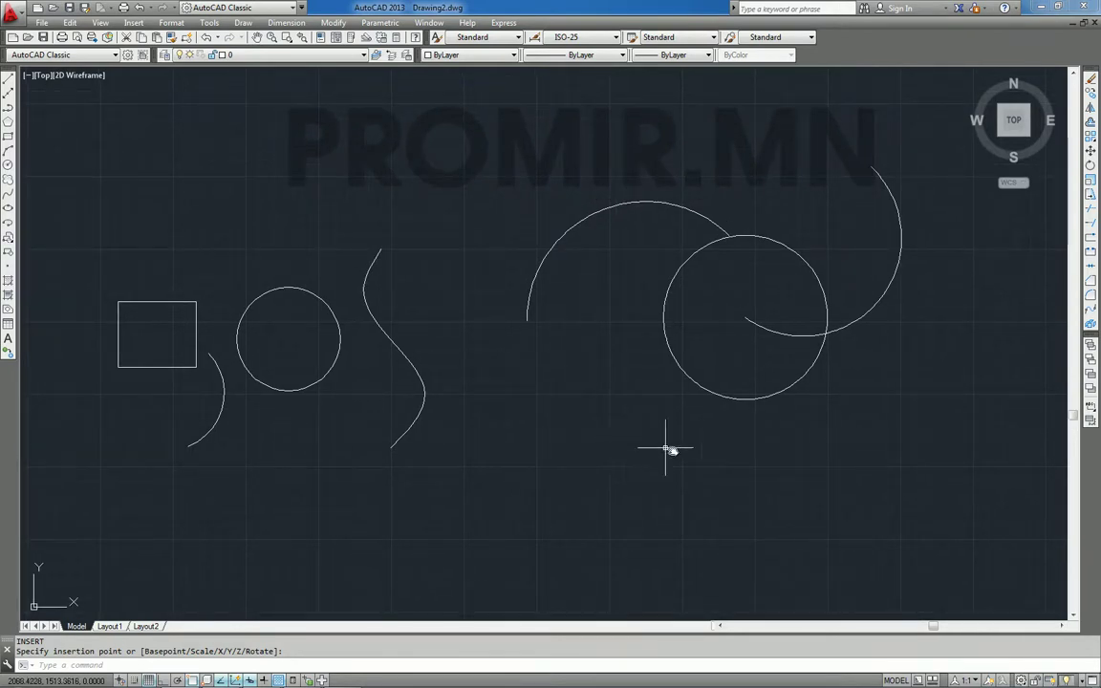
Place drawing 2 right of drawing 1, then select both inserted drawings to erase them
click(910, 501)
click(916, 499)
click(90, 162)
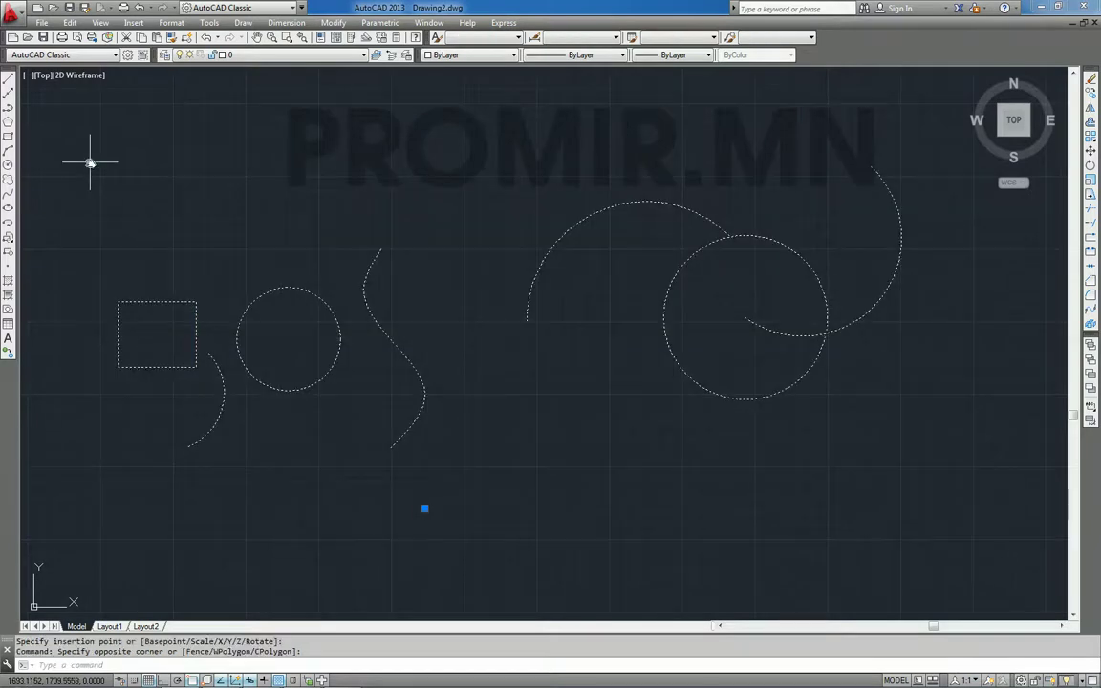
key(Escape)
key(Escape)
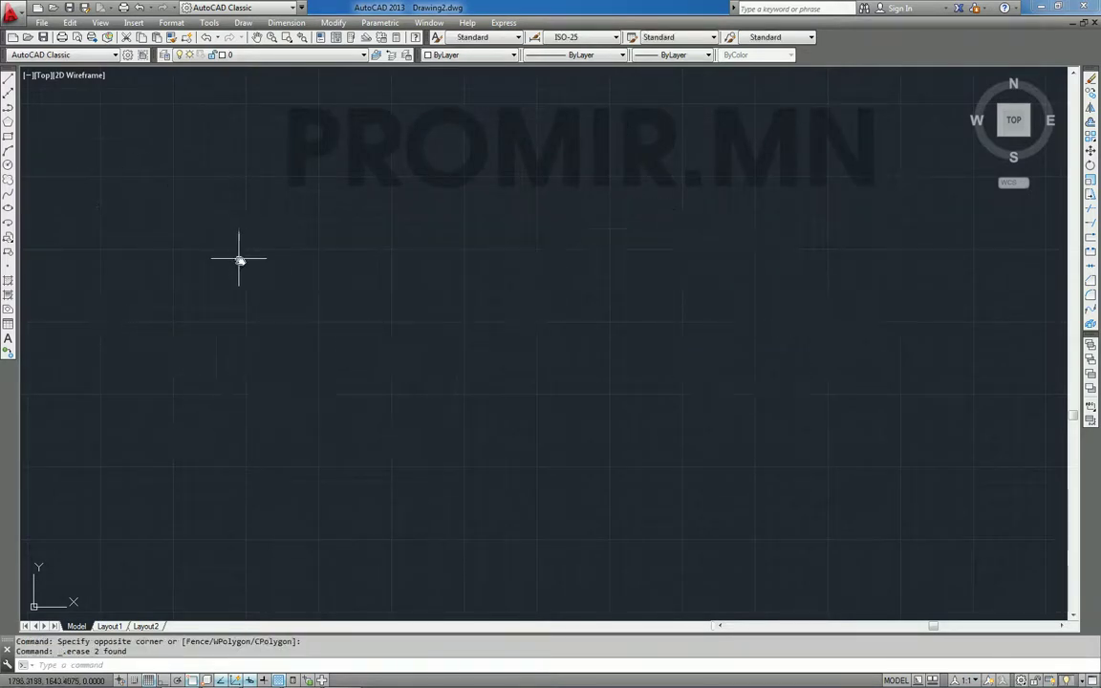
text(REC)
Draw a rectangle and a circle to its right
key(Return)
click(263, 248)
click(396, 382)
text(C)
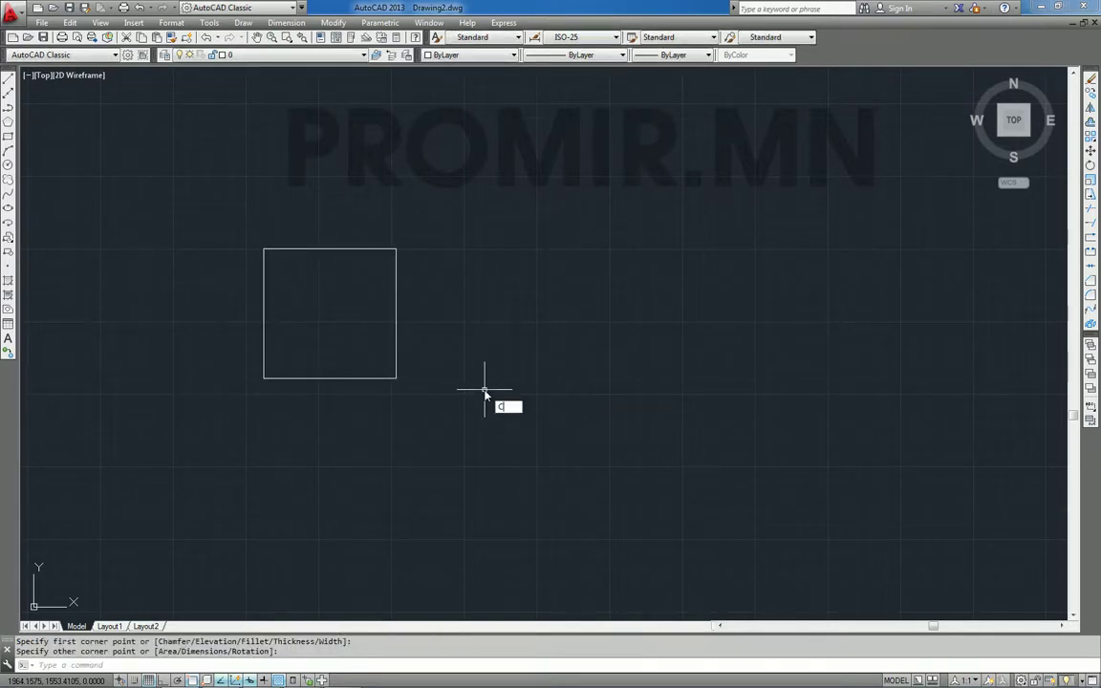
key(Return)
click(569, 384)
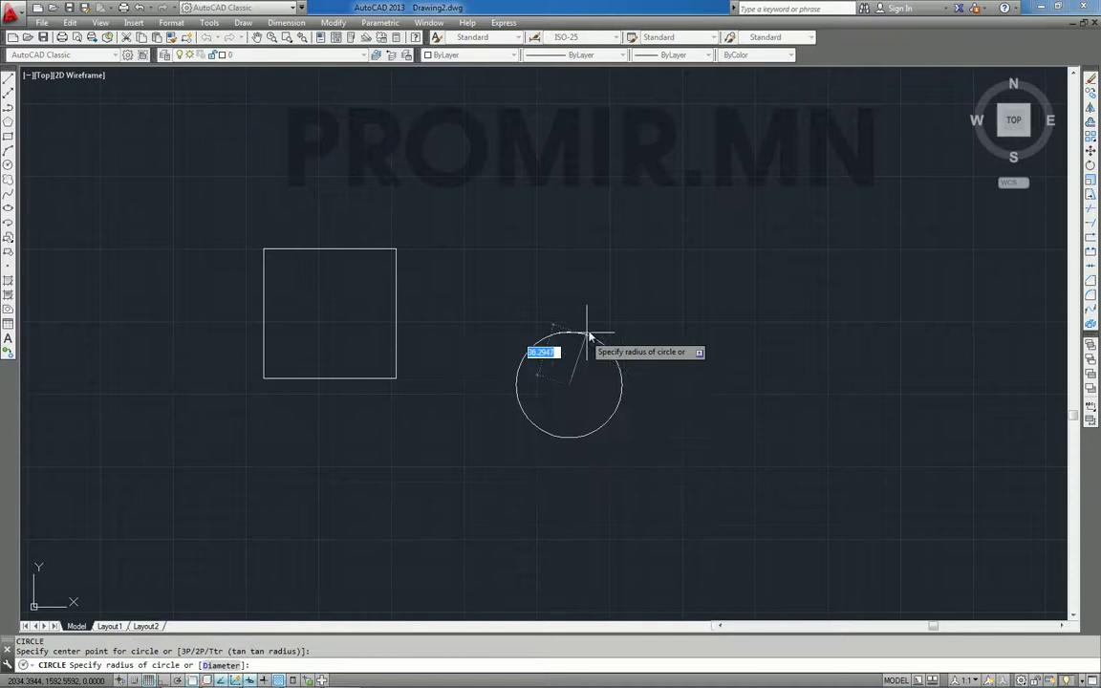
click(616, 285)
middle_drag(570, 376, 536, 376)
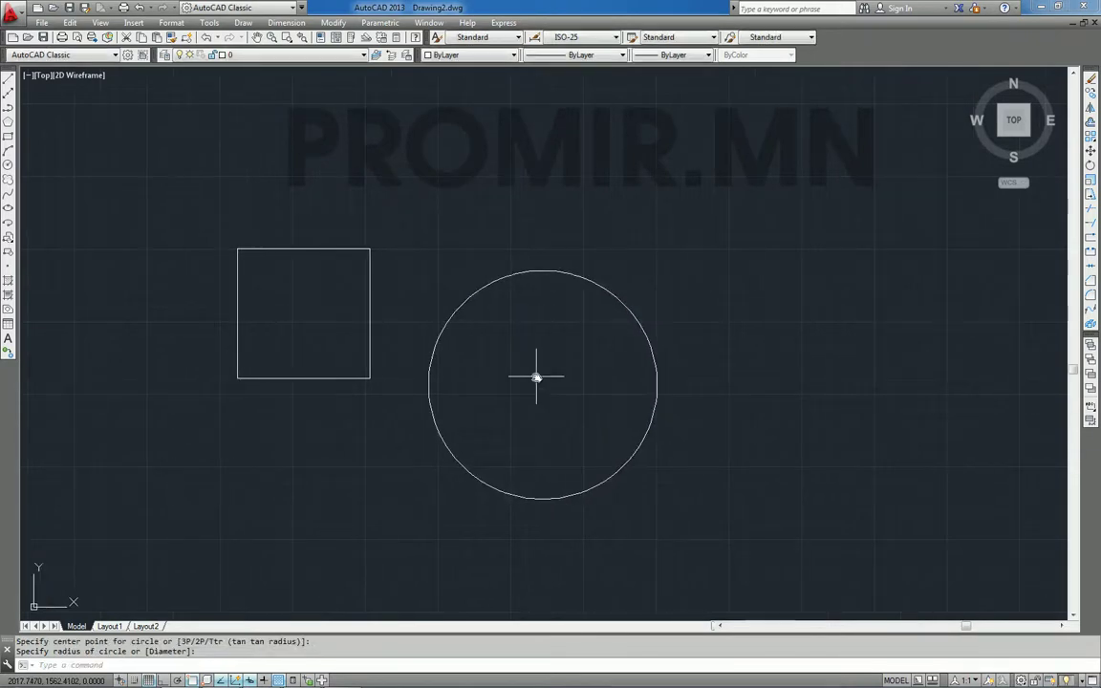
text(A)
Draw a large open arc right of the circle and crossing-select all three shapes
key(Return)
click(729, 203)
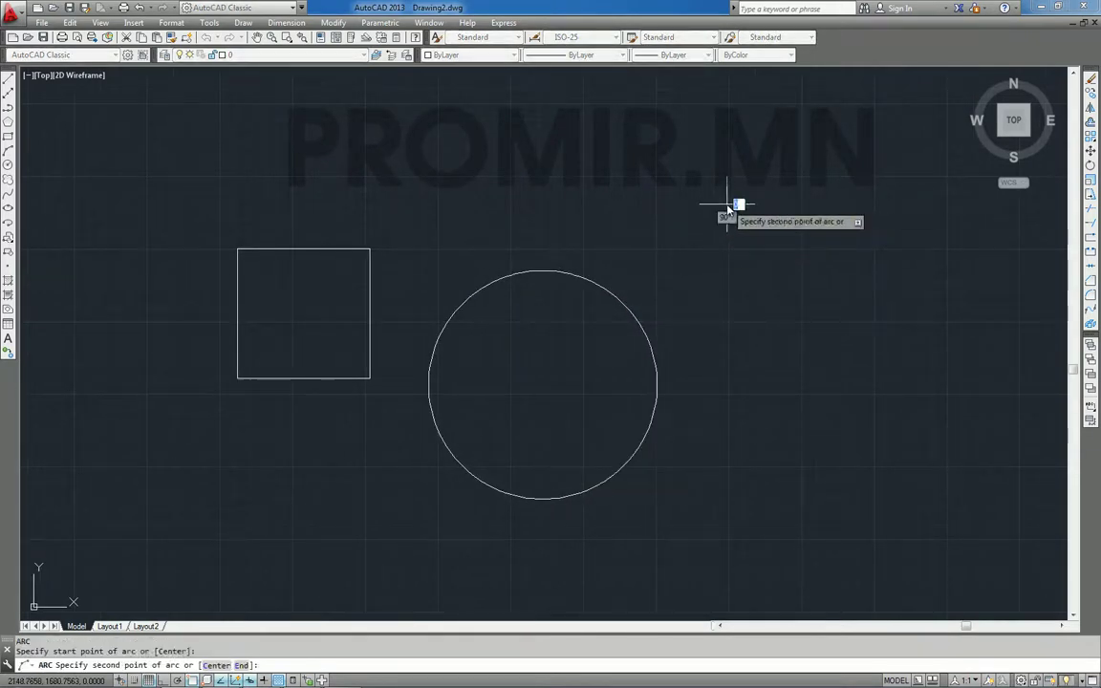
click(902, 332)
click(834, 421)
mouse_move(694, 382)
middle_down()
mouse_move(643, 358)
mouse_move(653, 361)
middle_up()
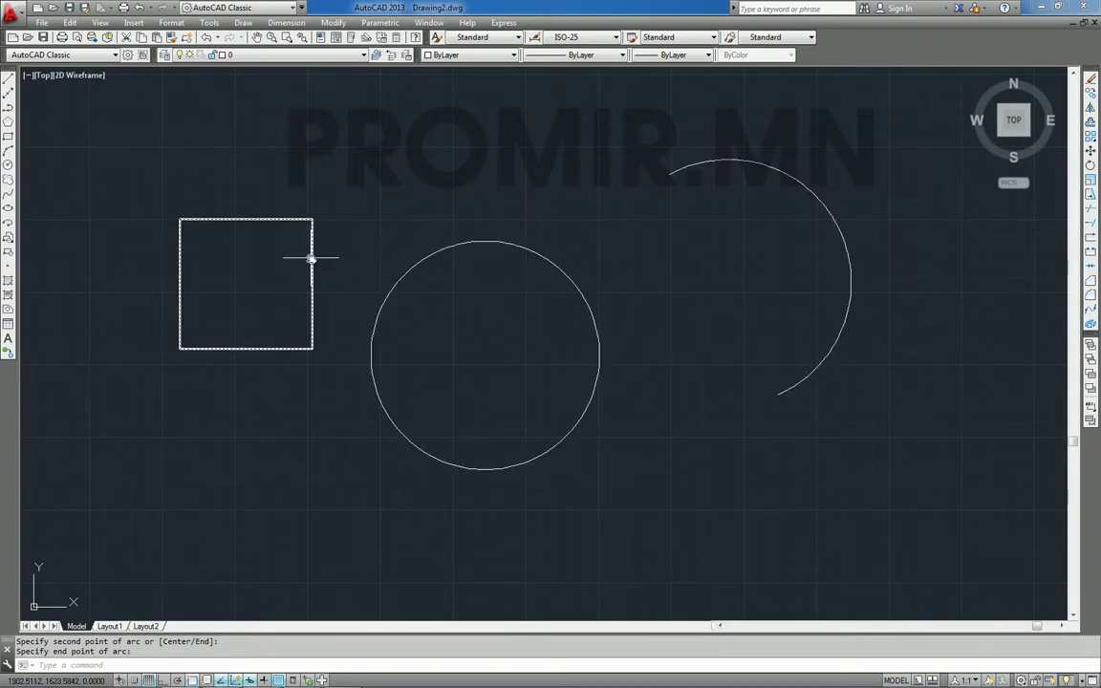
click(925, 503)
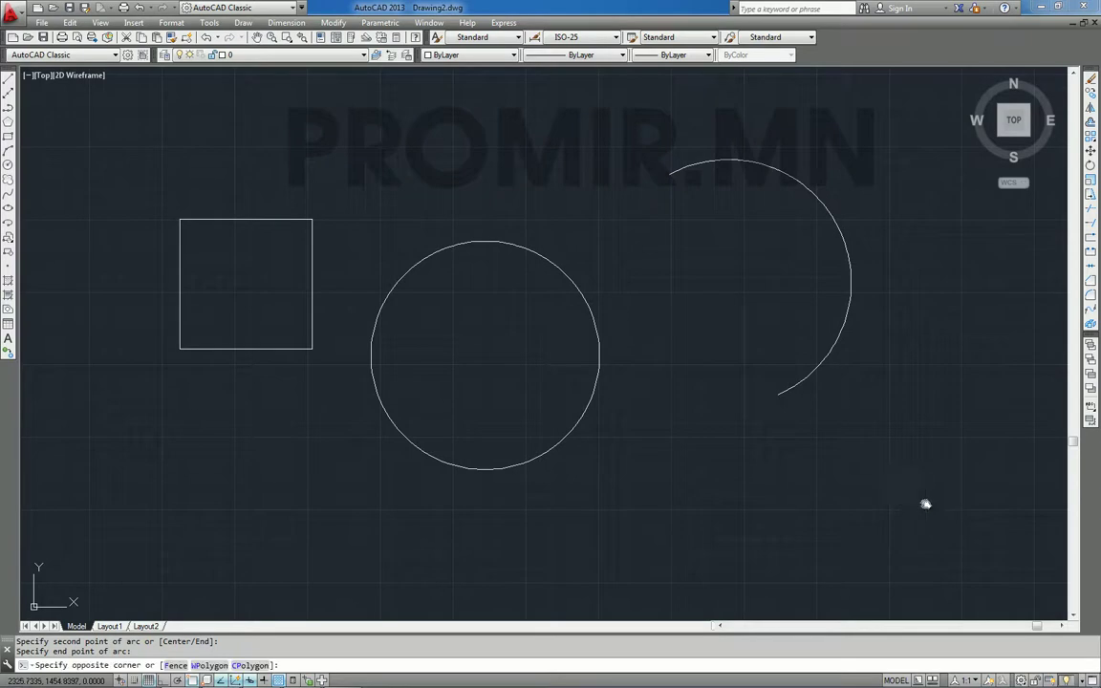
click(191, 124)
text(B)
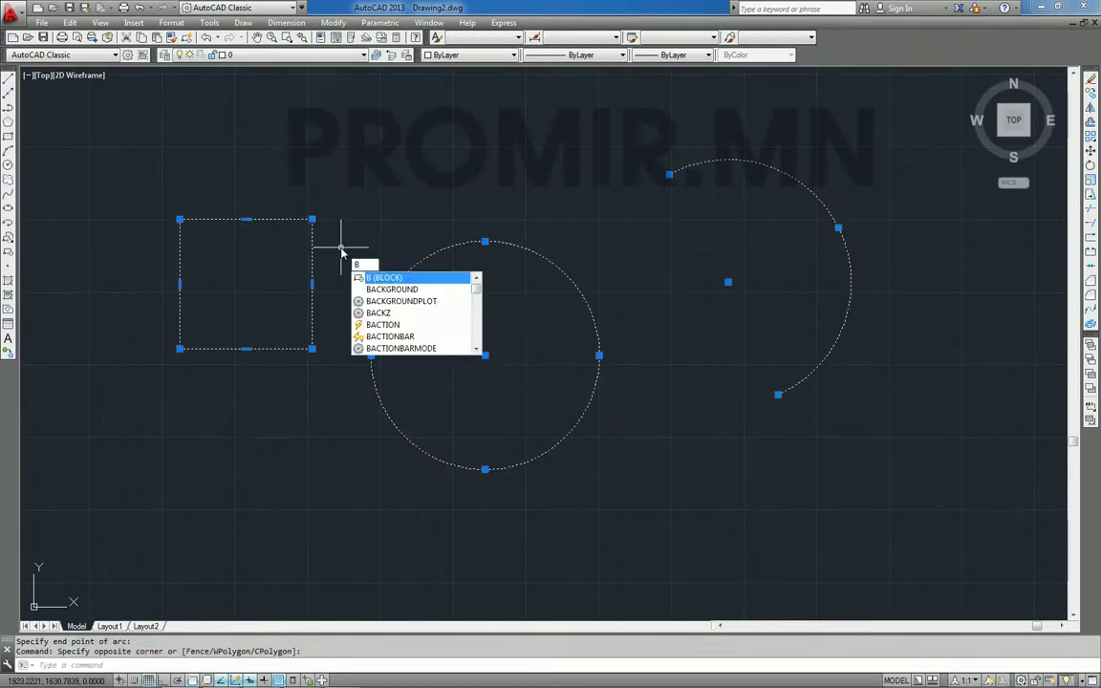
Define the rectangle, circle and arc as a block named BLOCK with the B command
key(Return)
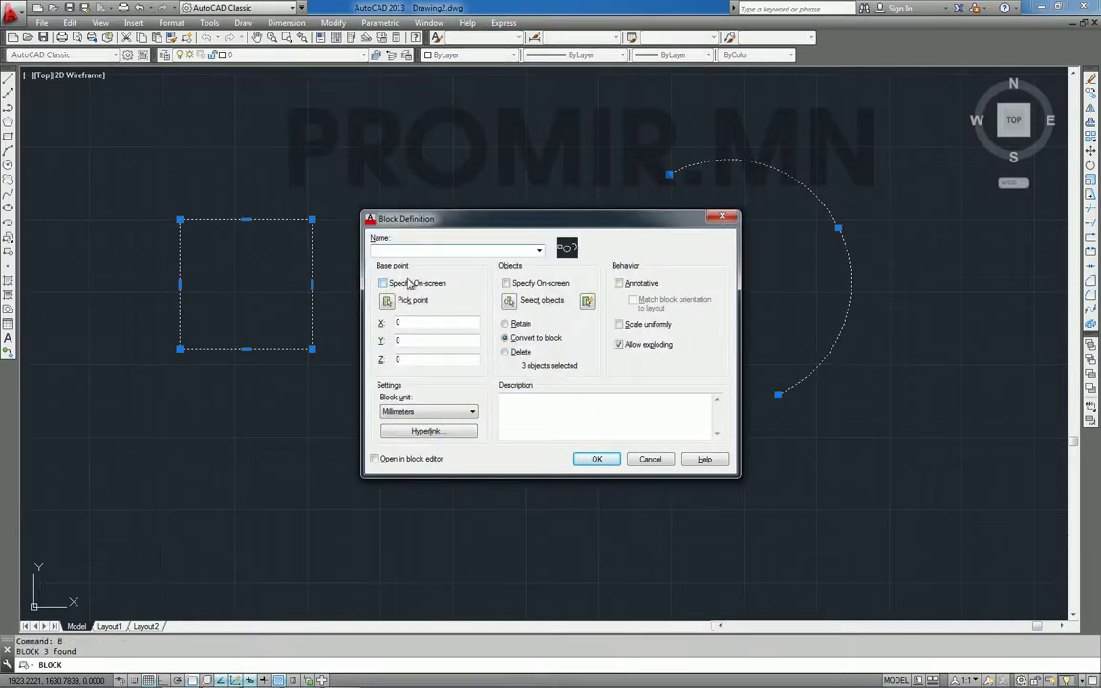
drag(447, 224, 539, 239)
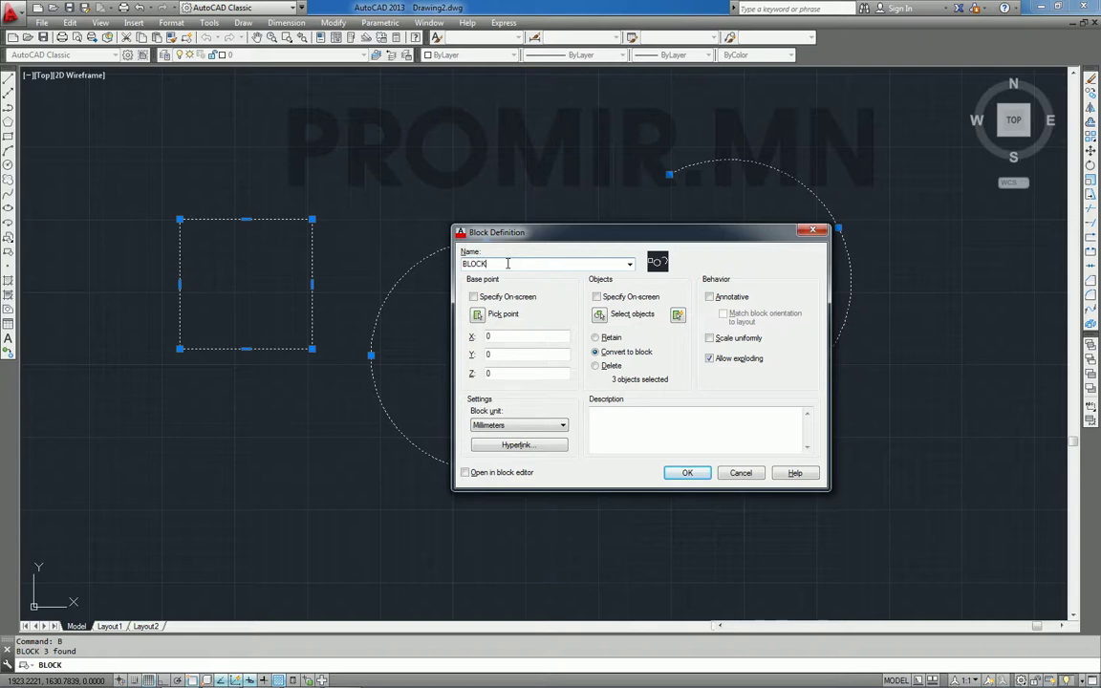
drag(573, 239, 618, 239)
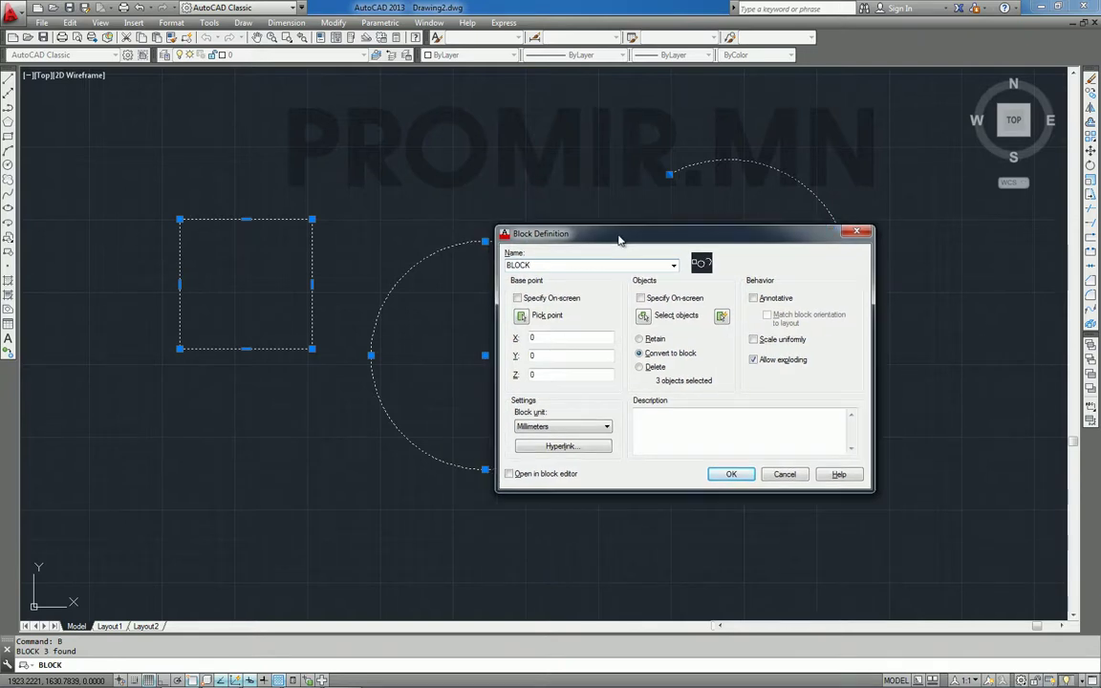
click(730, 475)
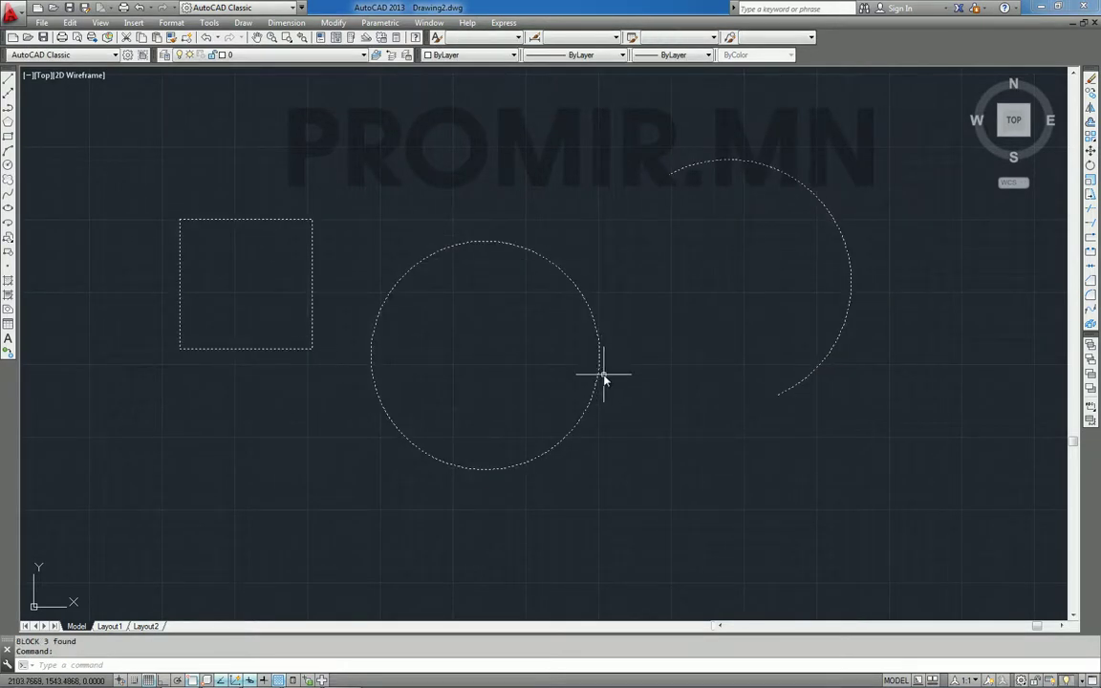
Select the BLOCK insert and delete it
key(Escape)
click(625, 402)
click(578, 362)
key(Delete)
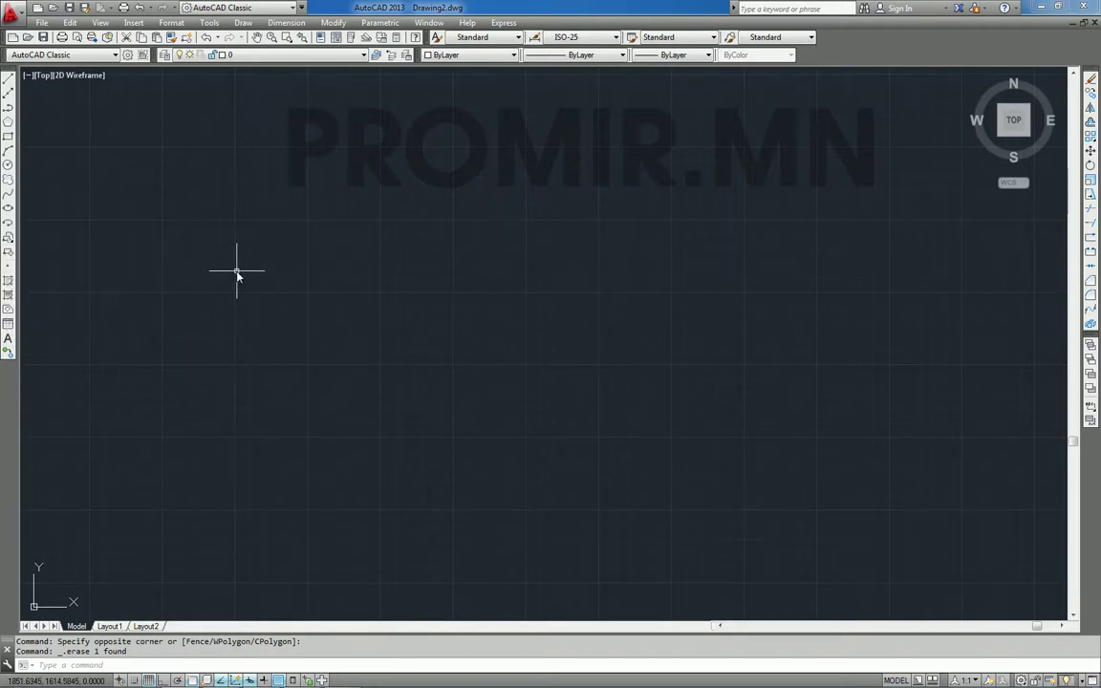
Place scattered point markers across the canvas with POINT, then start a crossing selection over them
text(PO)
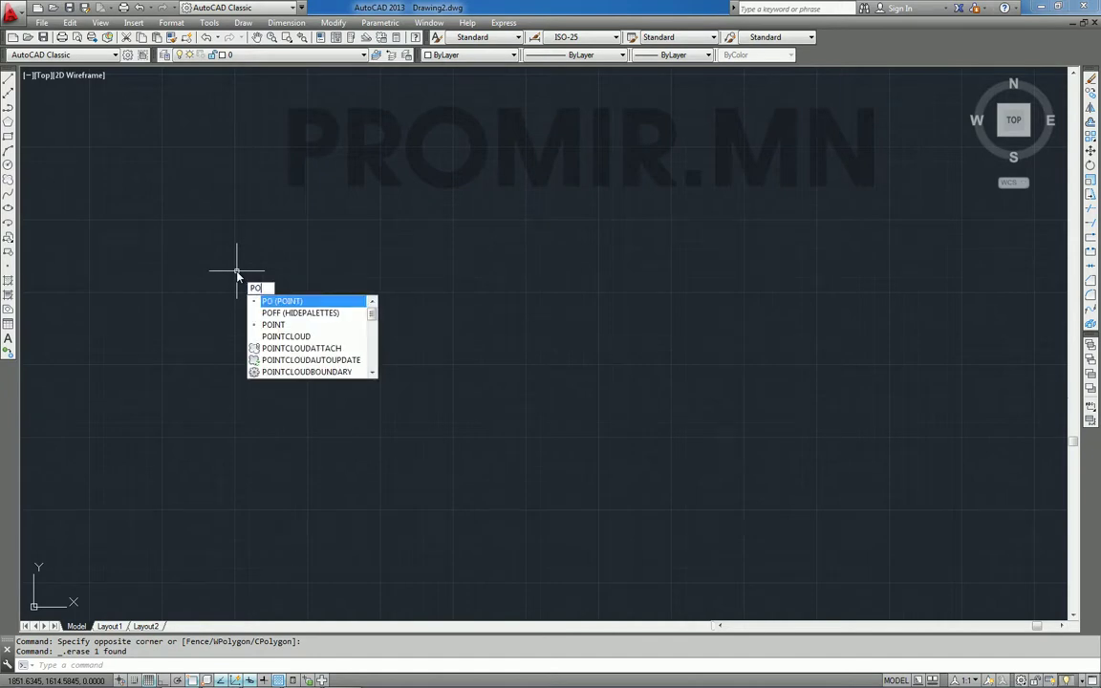
key(Return)
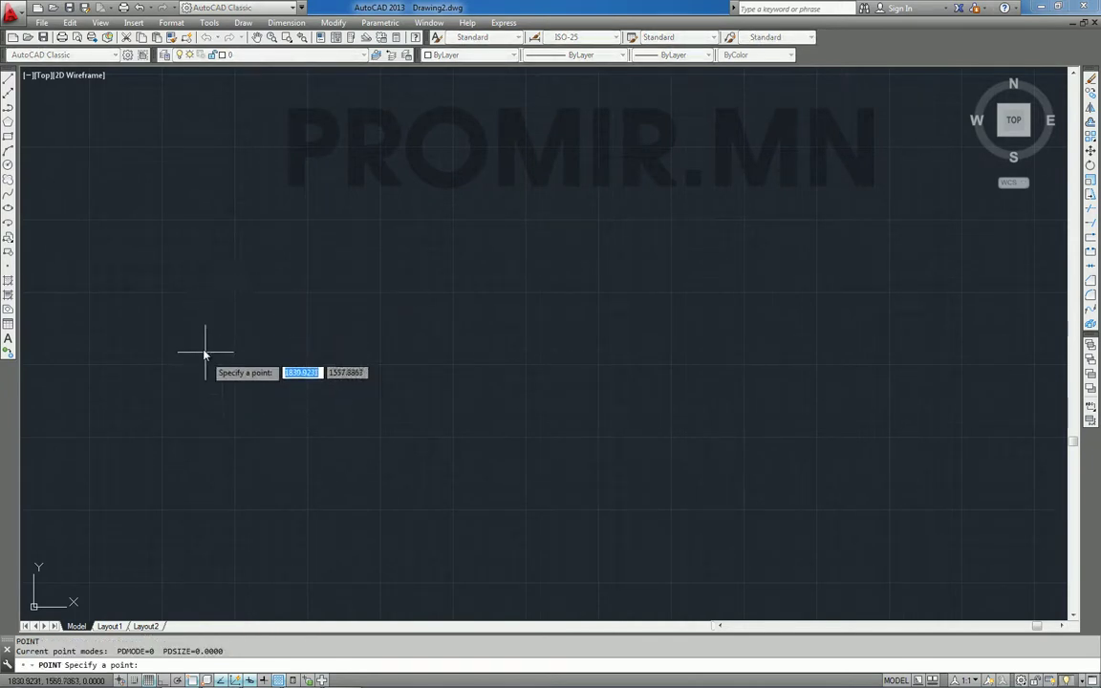
click(190, 300)
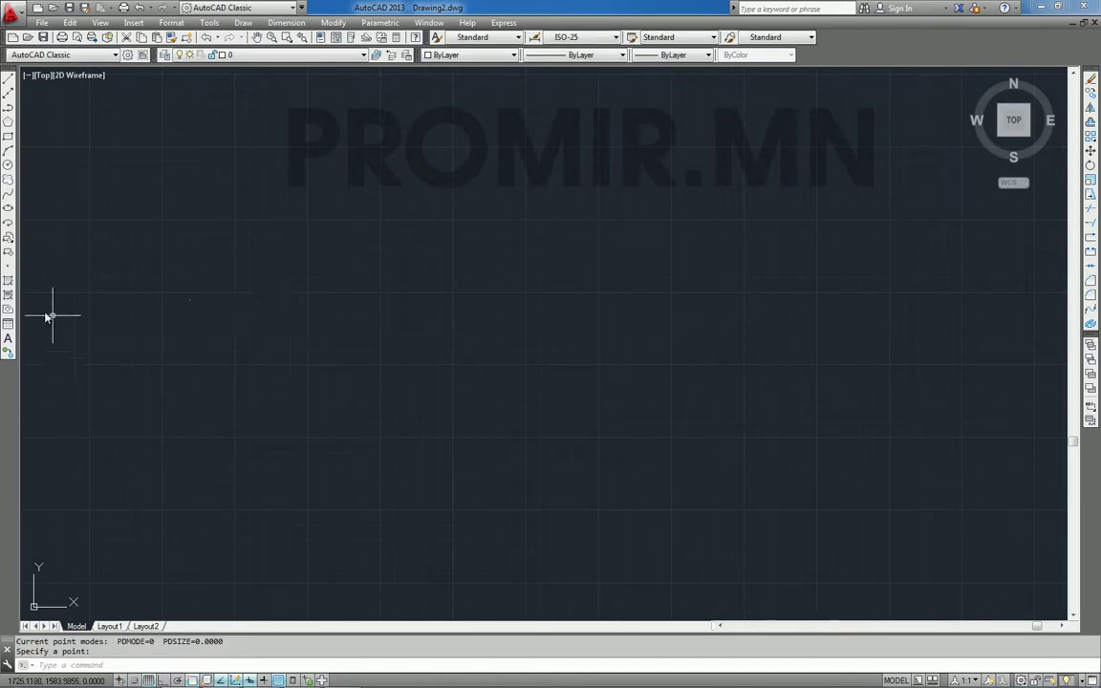
click(9, 271)
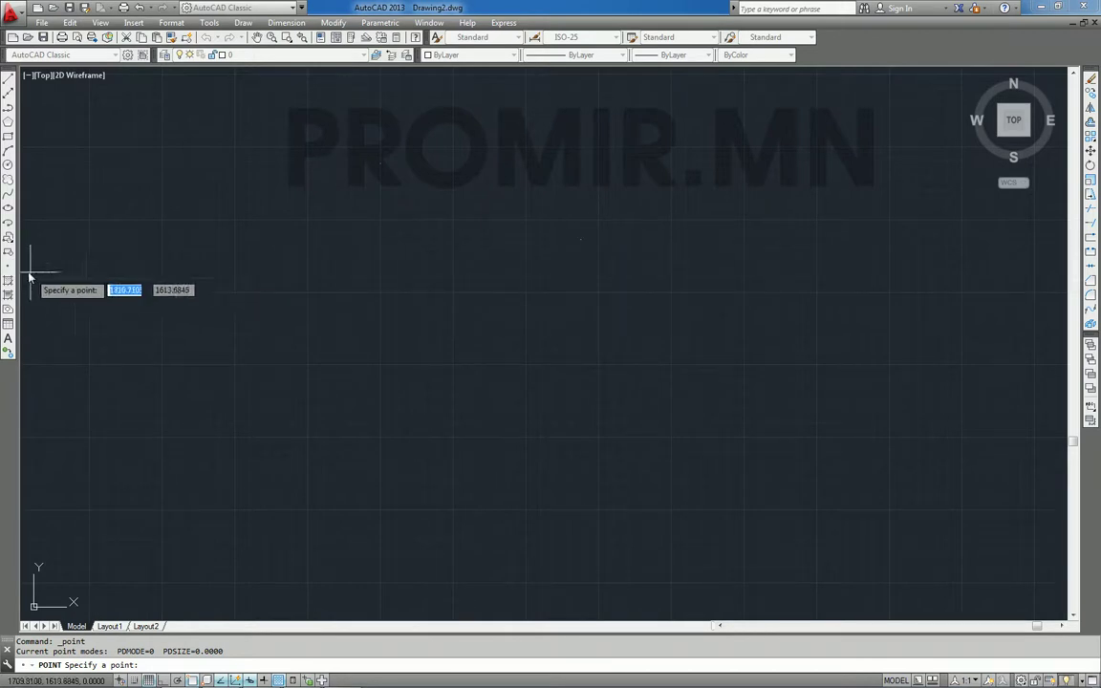
click(517, 407)
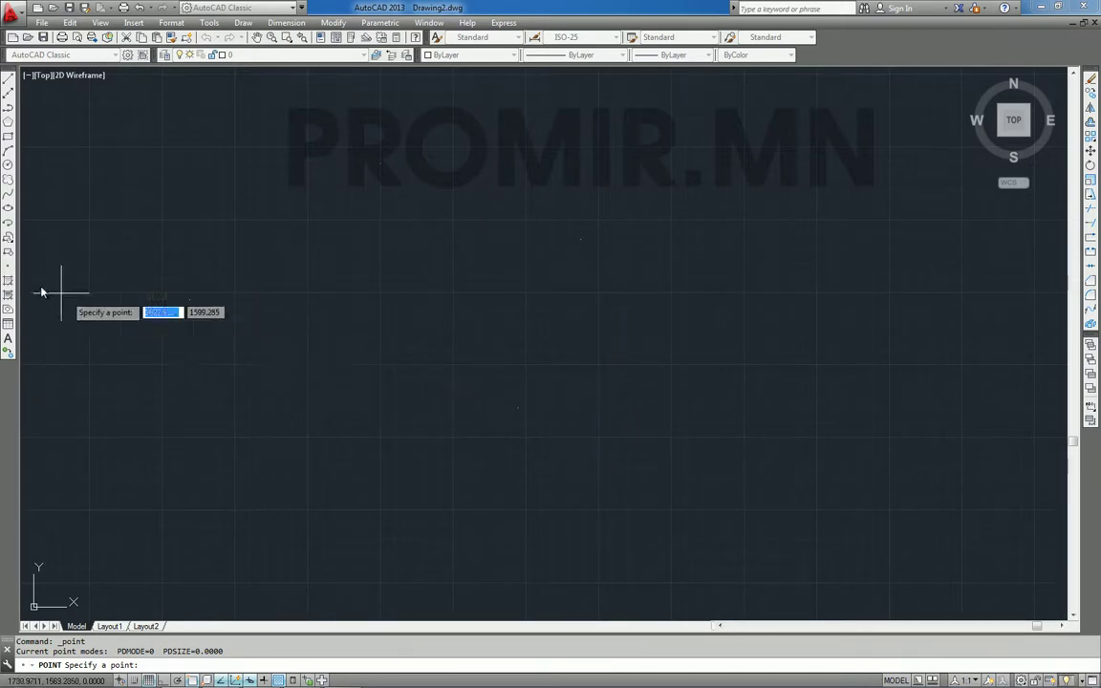
click(288, 478)
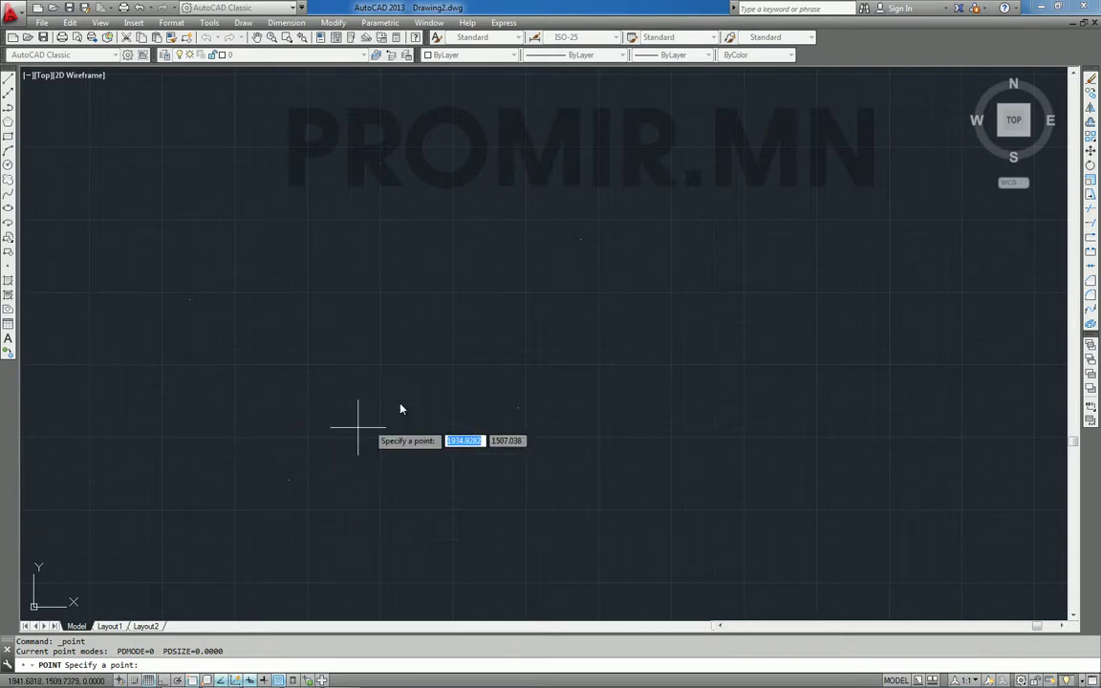
middle_drag(405, 399, 447, 395)
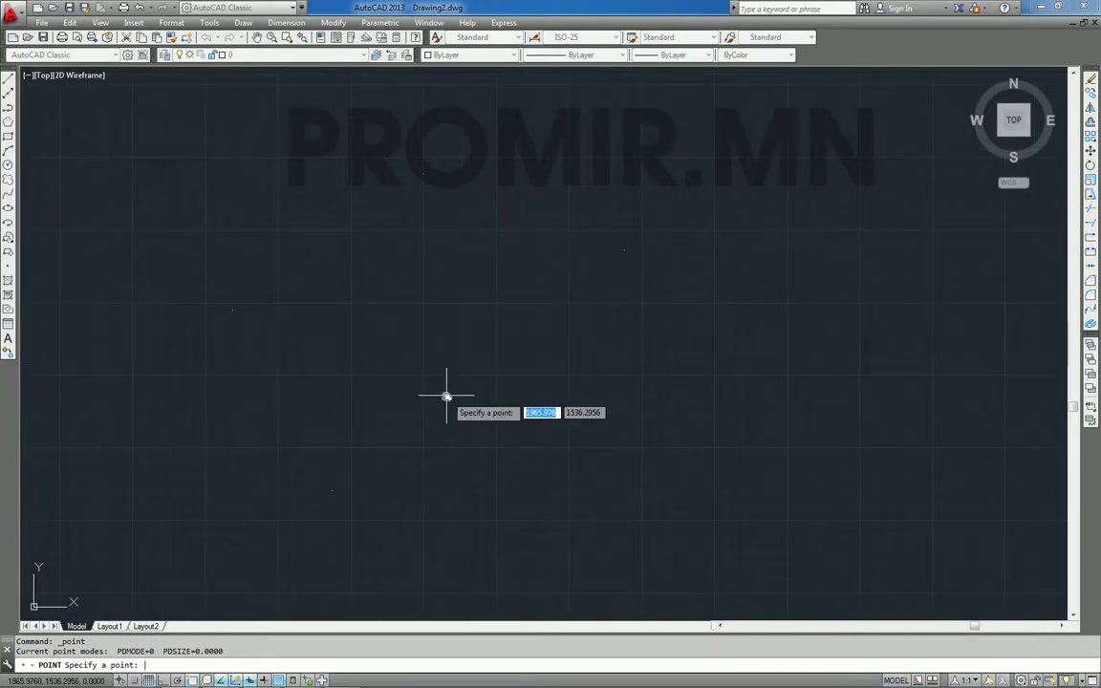
key(Escape)
key(Escape)
key(Escape)
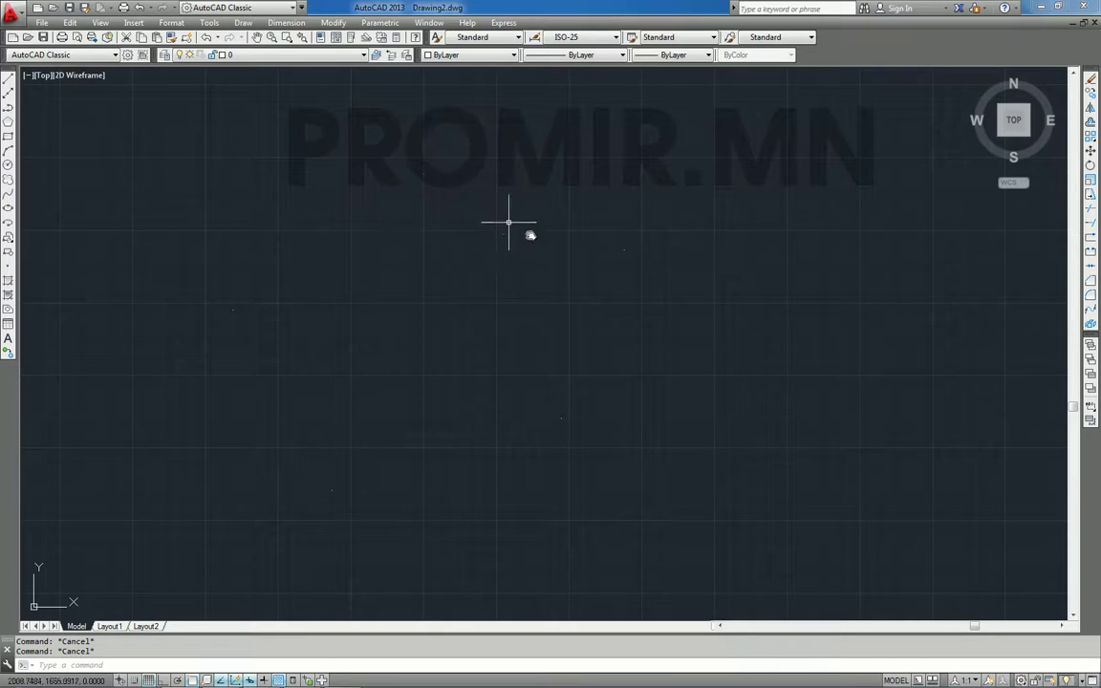
click(746, 542)
Erase the five points and draw two rectangles at upper left and upper centre
click(56, 65)
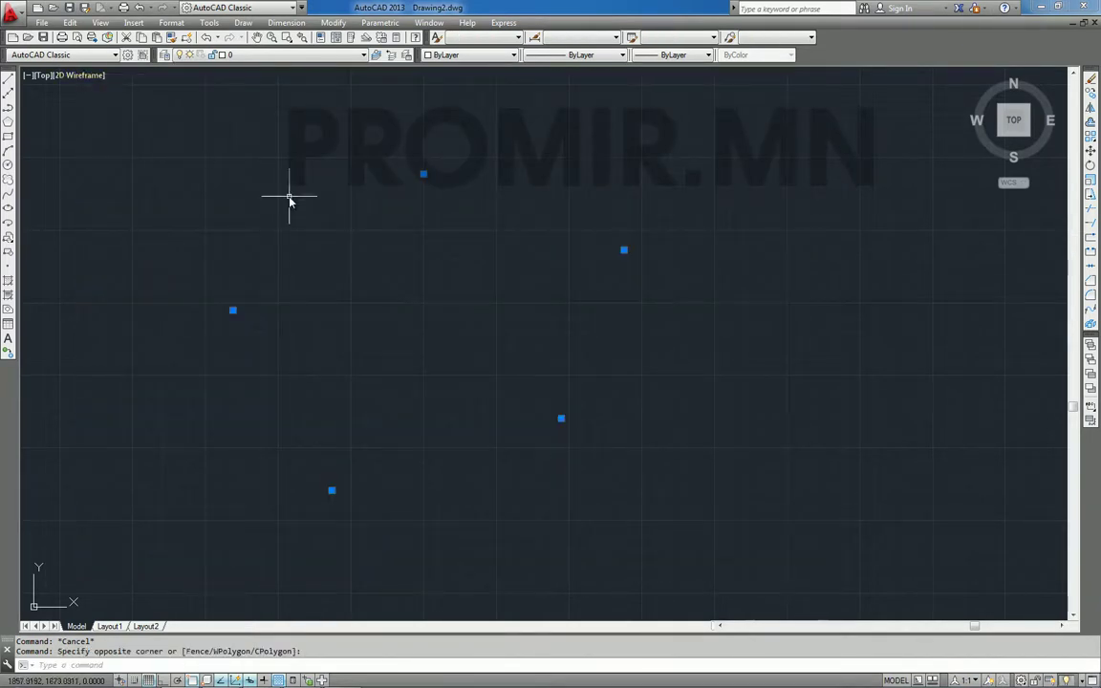
key(Delete)
text(REC)
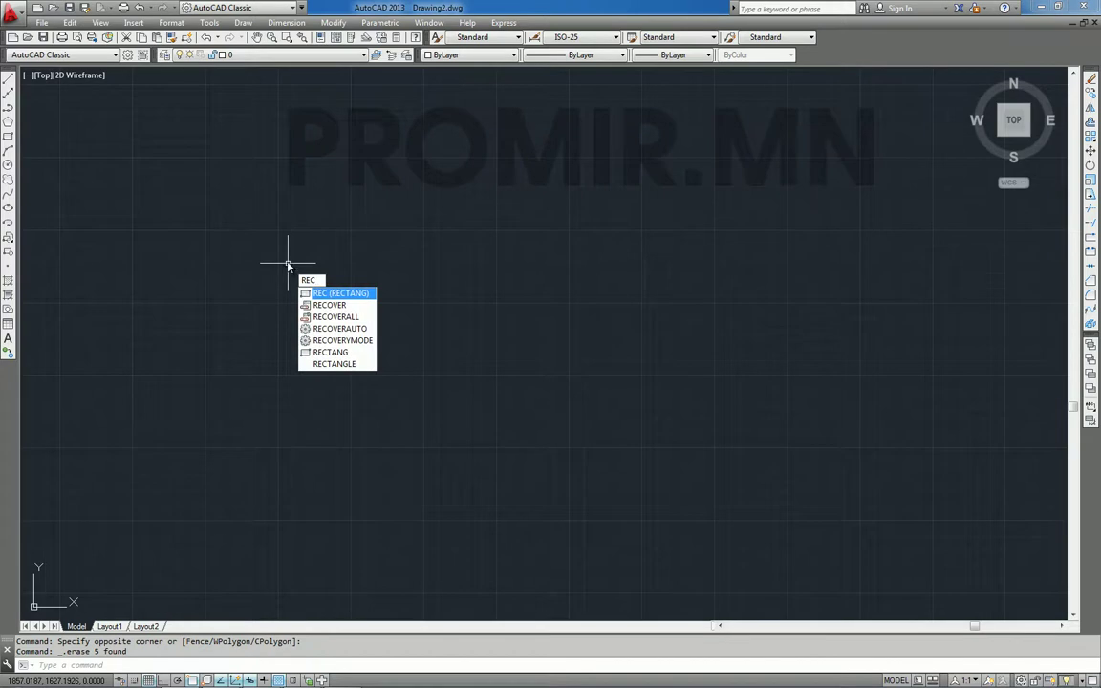
key(Return)
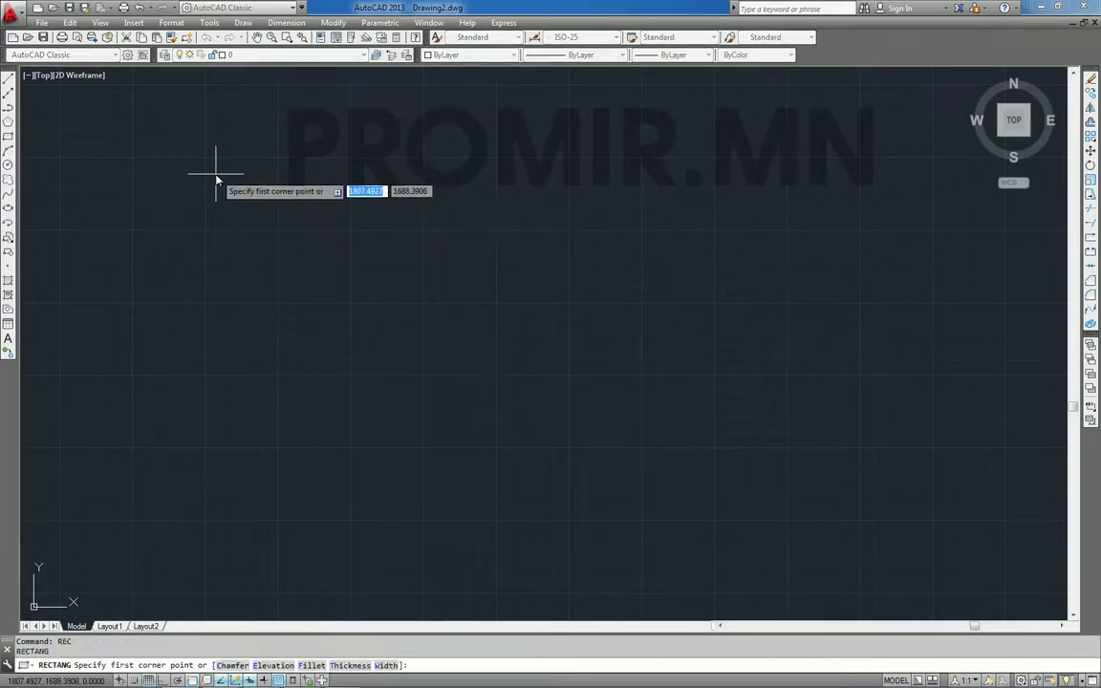
click(216, 174)
click(373, 306)
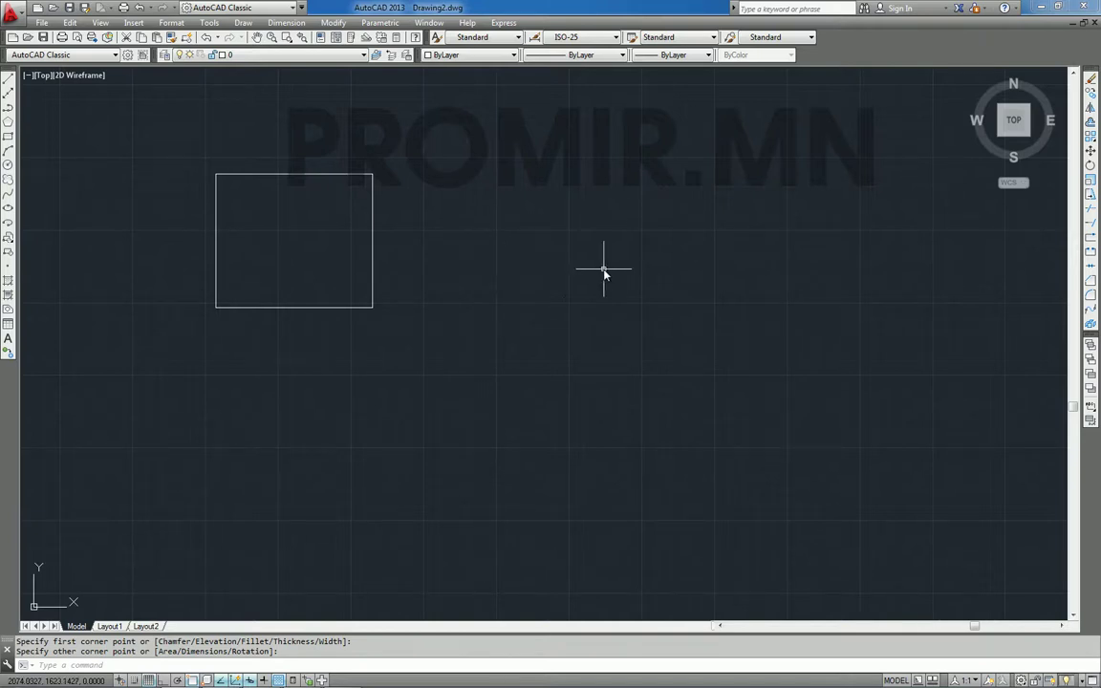
key(Return)
click(532, 215)
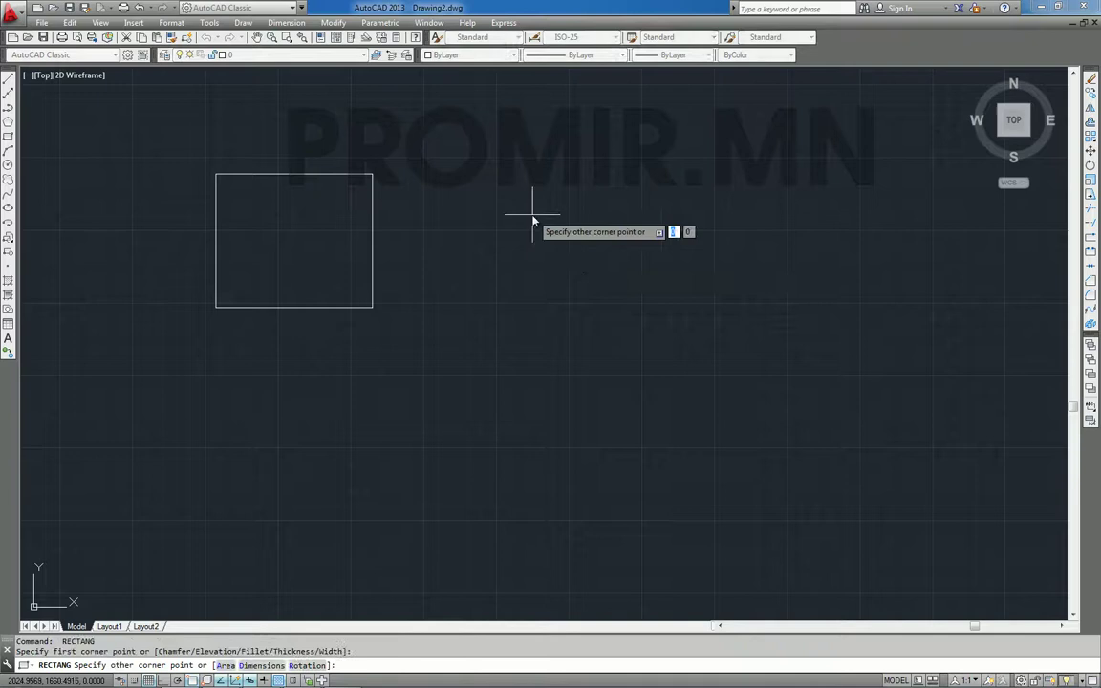
click(702, 331)
Draw three more rectangles at lower centre, lower right and upper right
key(Return)
click(396, 364)
click(543, 488)
key(Return)
click(784, 368)
click(886, 496)
key(Return)
click(811, 173)
click(940, 294)
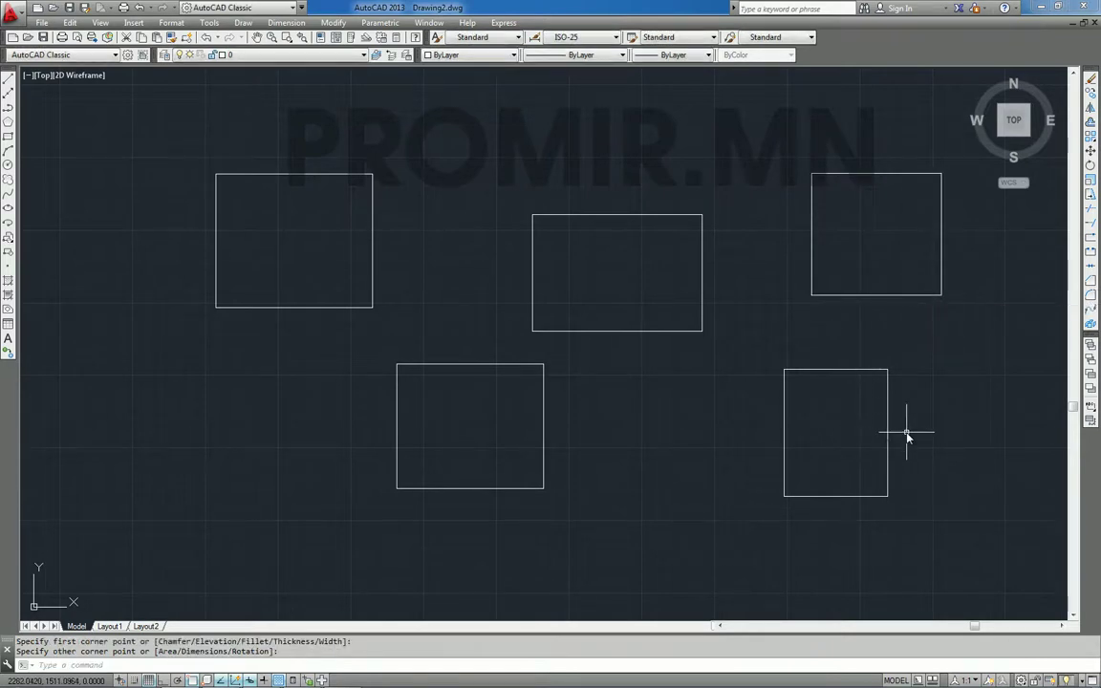
Crossing-select all five rectangles and erase them
click(979, 462)
click(347, 135)
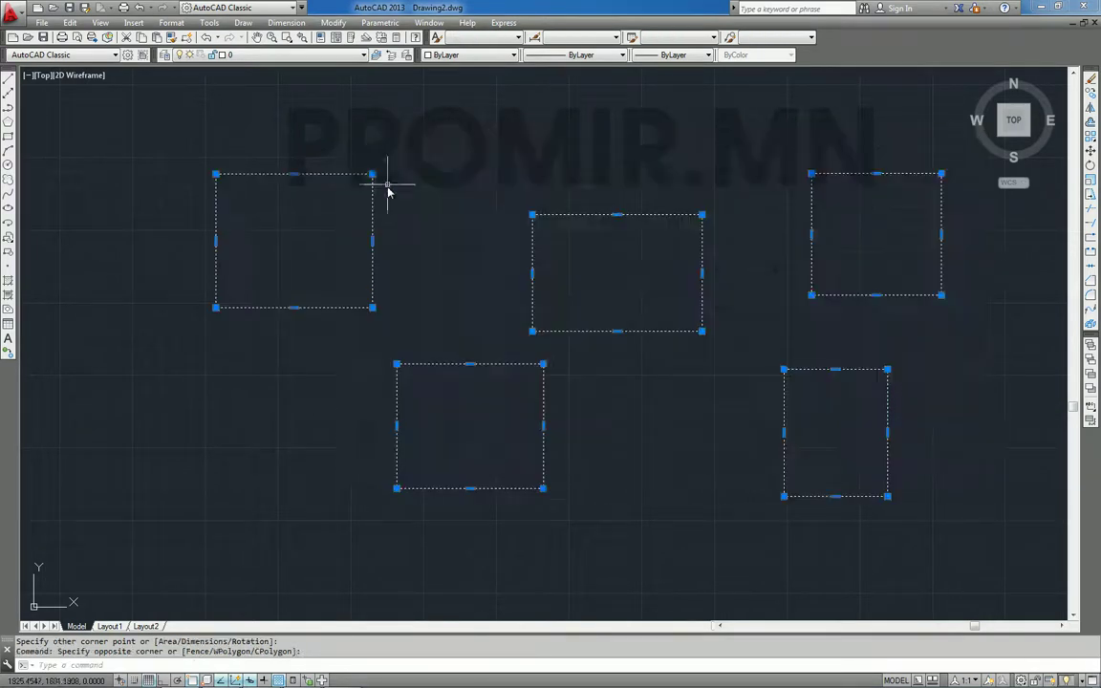
key(Delete)
text(PO)
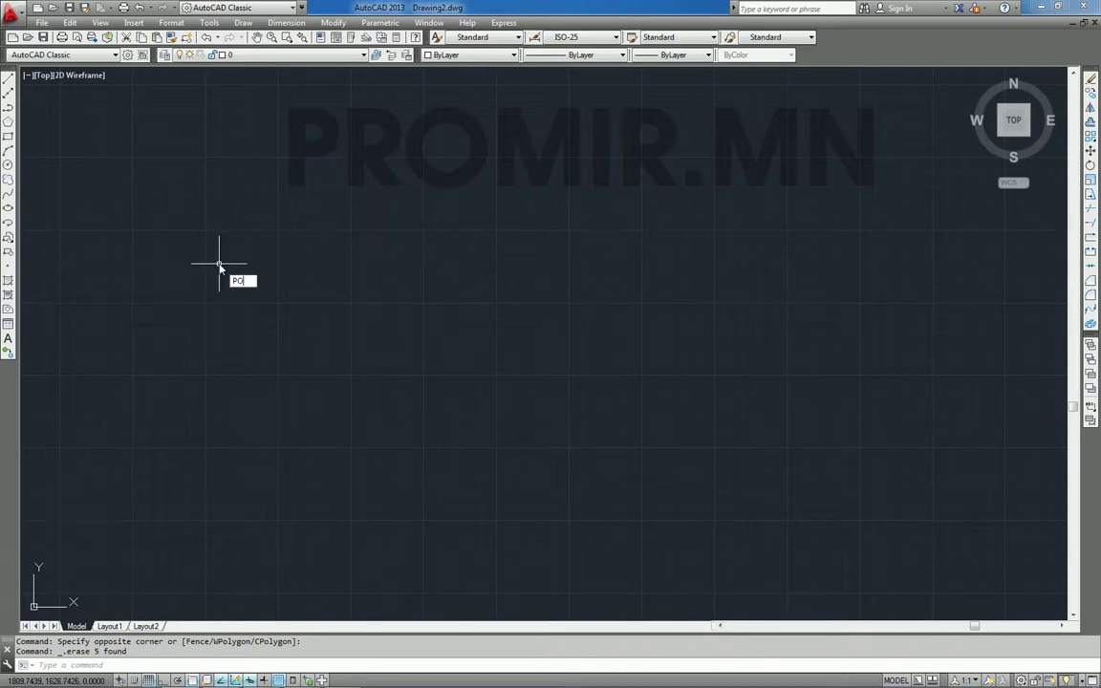
Place five points scattered in a loose ring across the drawing
key(Return)
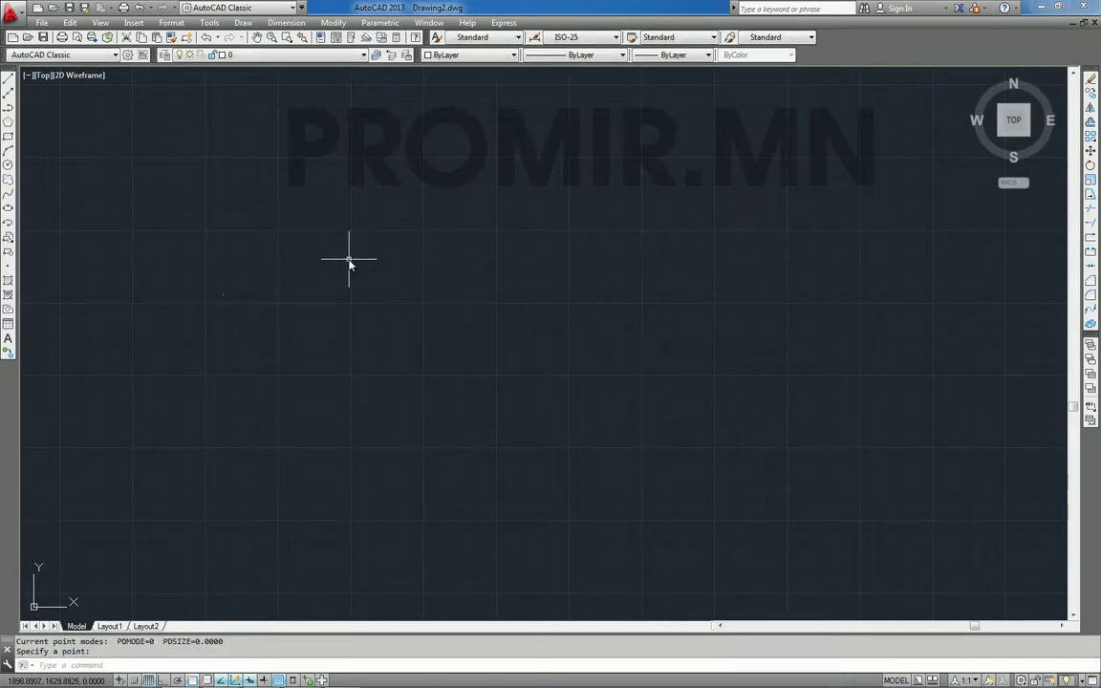
click(414, 212)
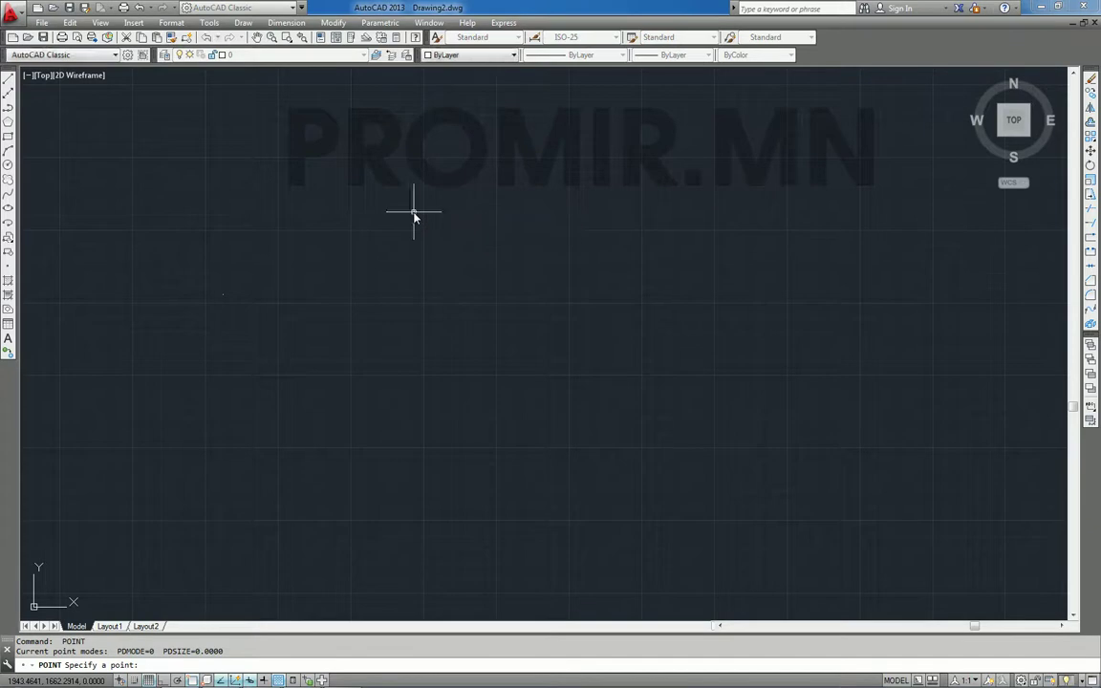
click(589, 282)
click(586, 407)
click(465, 493)
click(259, 457)
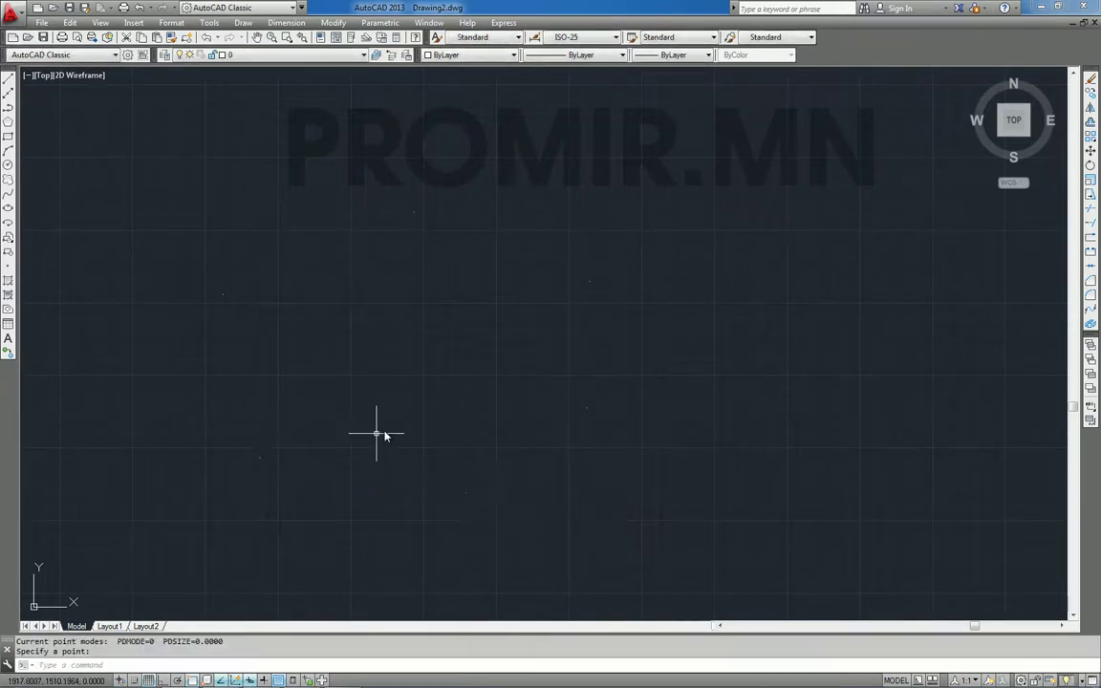
key(Escape)
key(Escape)
Pan the view, start a PL polyline, then cancel it after fixing its start
middle_drag(425, 379, 453, 340)
text(PL)
key(Return)
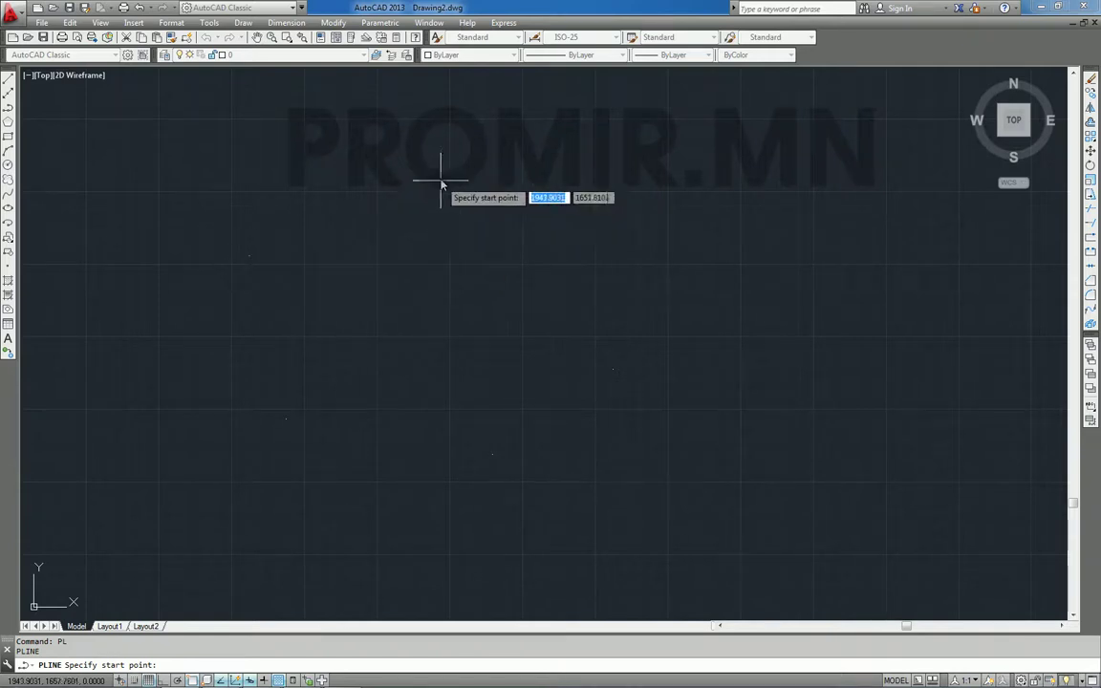
key(Return)
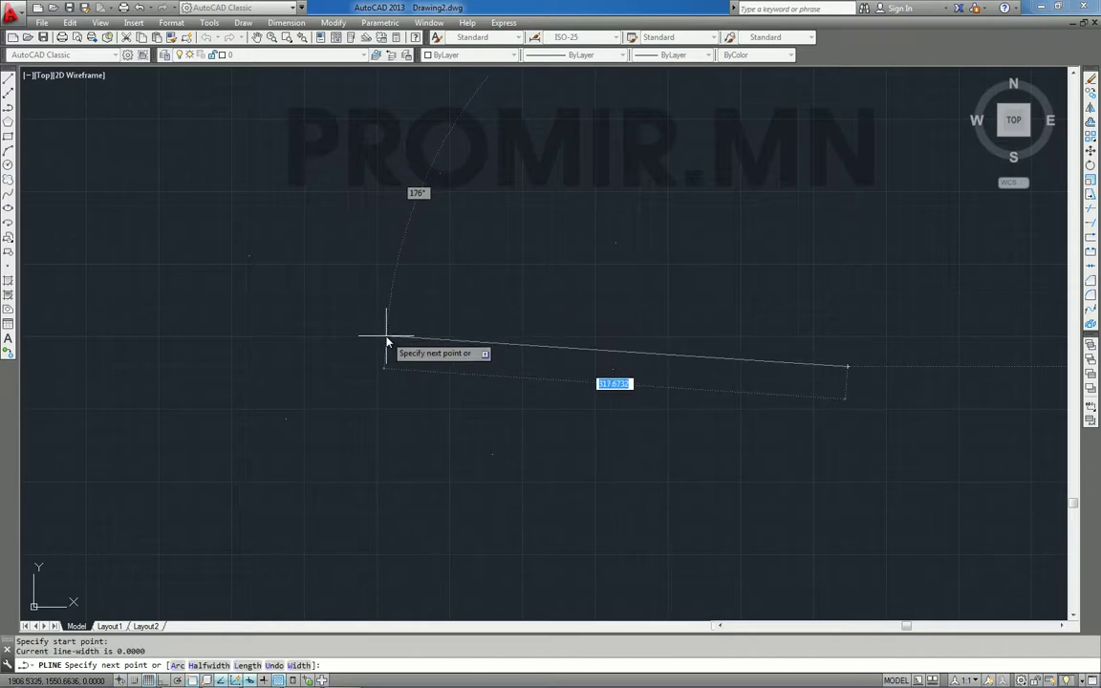
key(Escape)
key(Escape)
key(Escape)
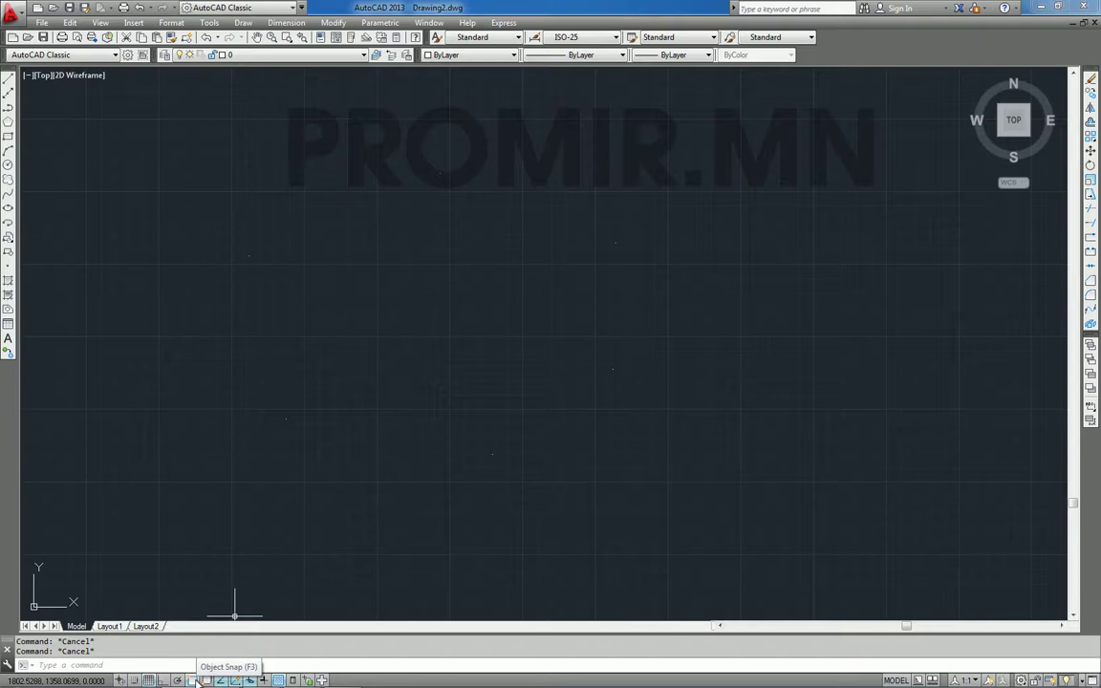
Use Select All in Object Snap settings and enable 3D Osnap with F4
right_click(203, 680)
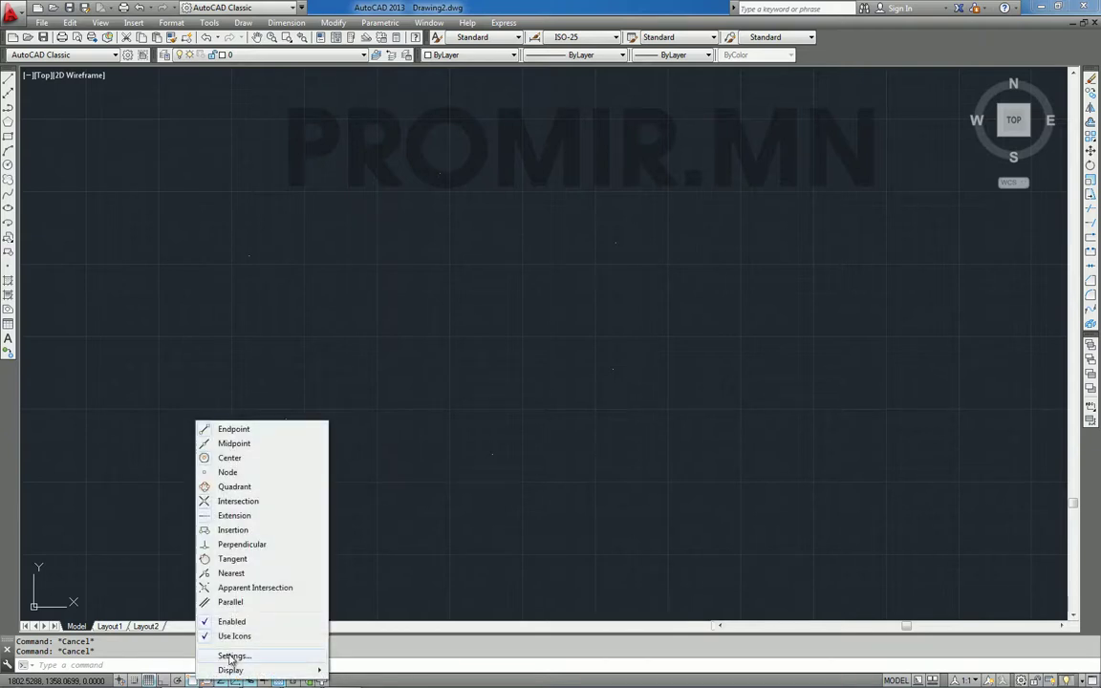
click(231, 656)
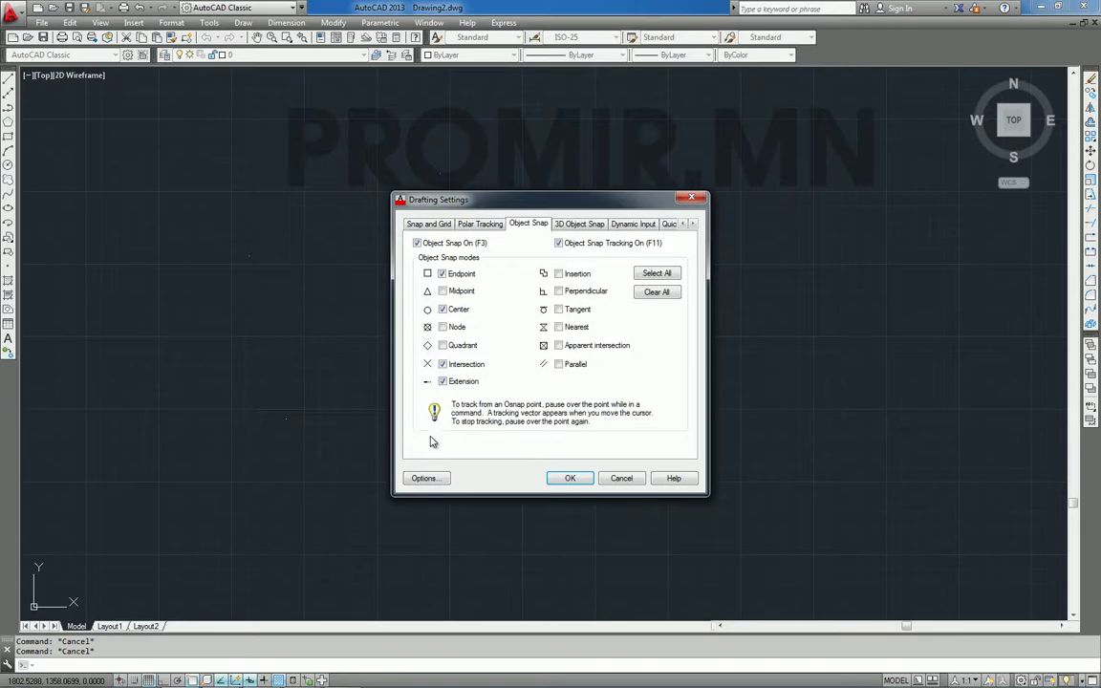
click(656, 275)
click(571, 480)
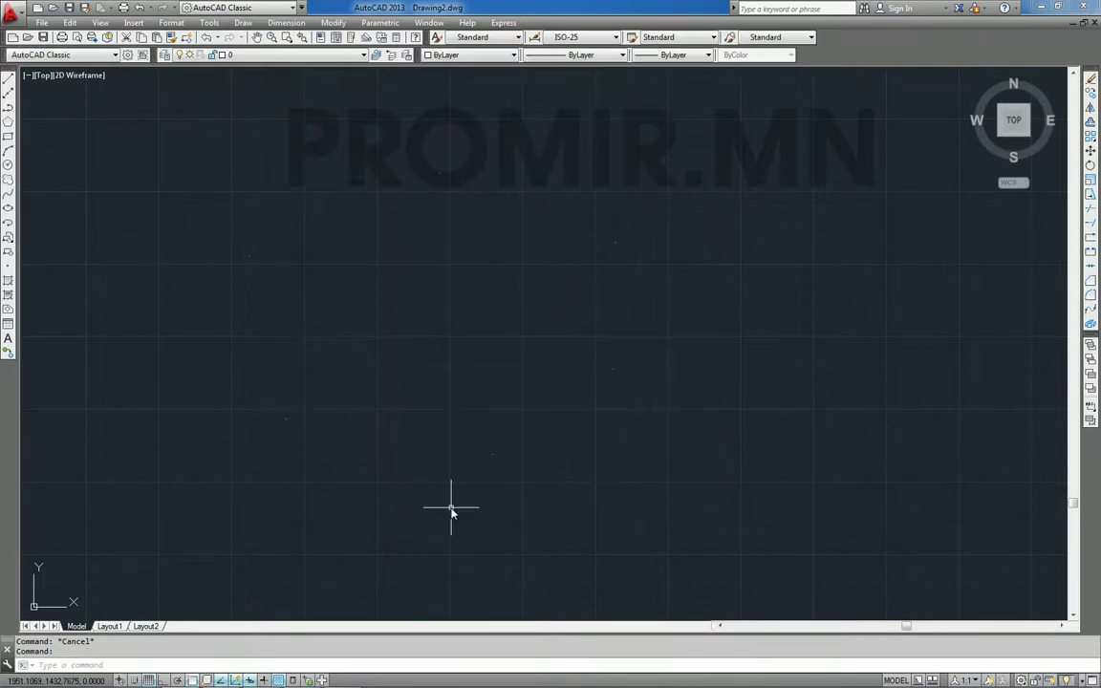
key(F4)
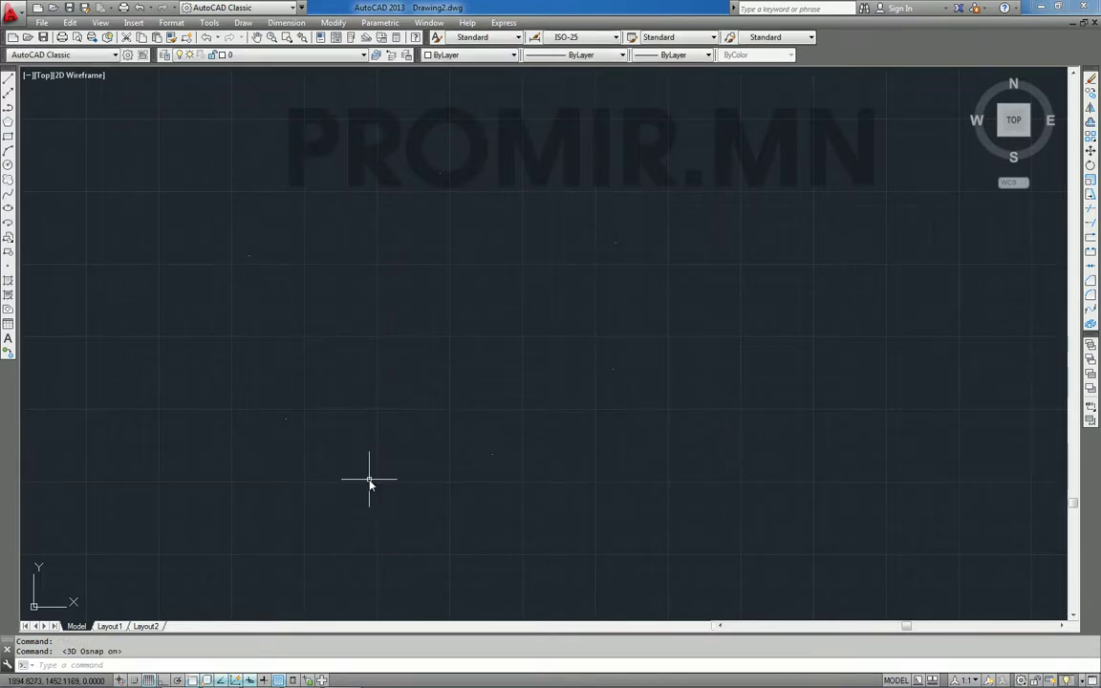
text(PL)
key(Return)
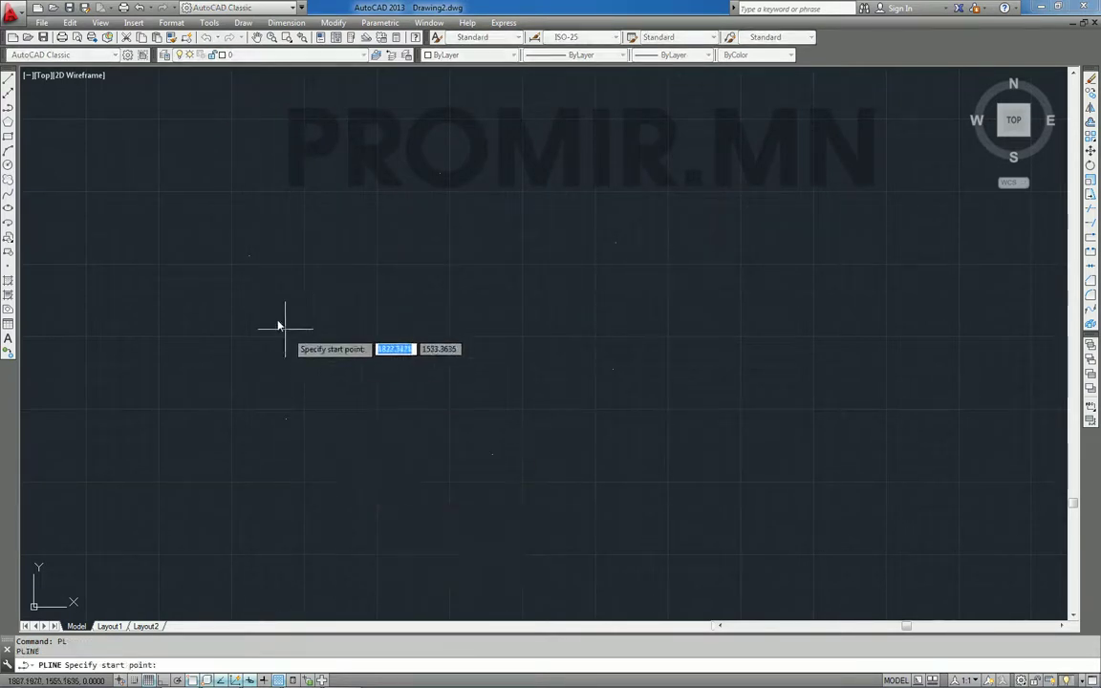
Draw a polyline through the snapped points, closing back at its start point
click(250, 256)
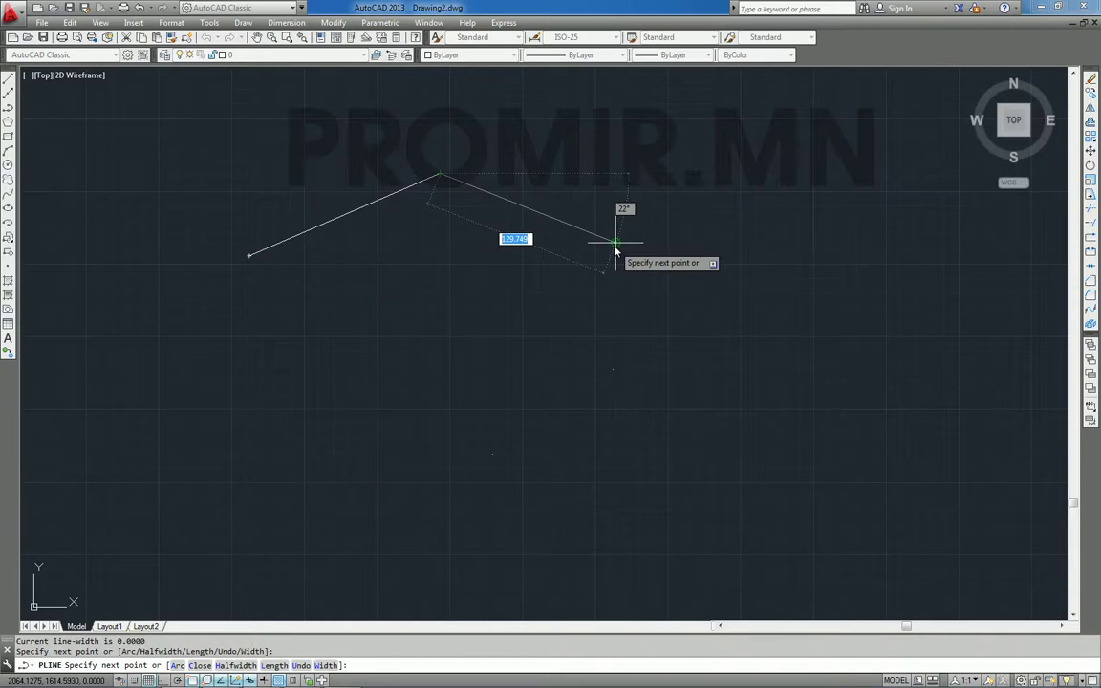
click(615, 242)
click(612, 369)
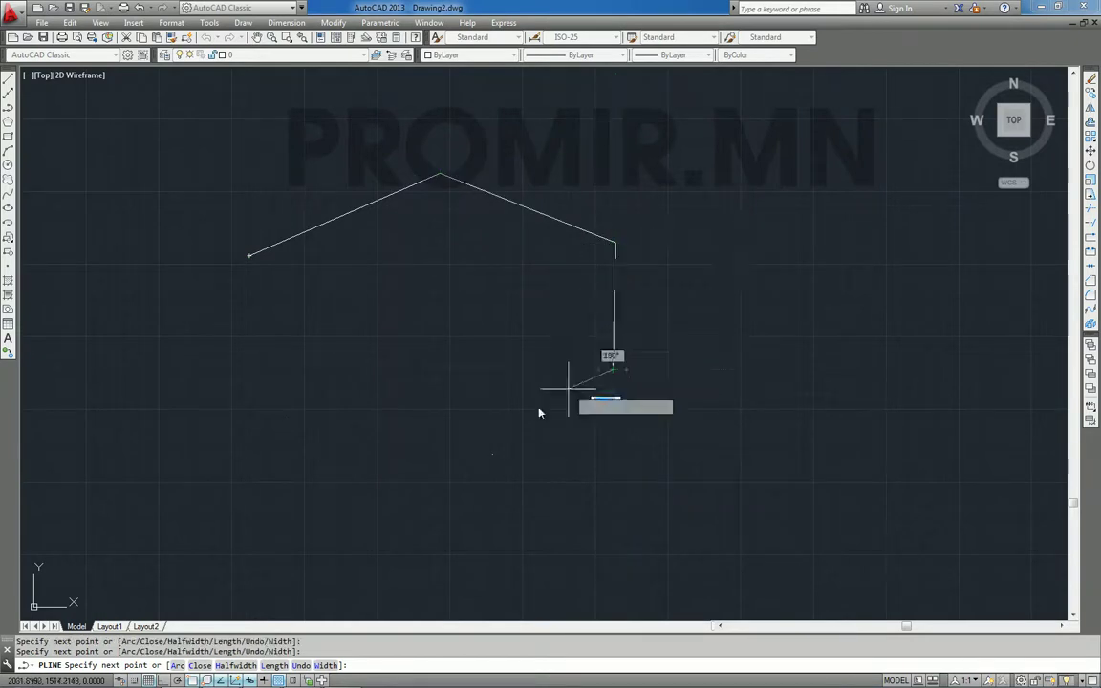
click(492, 455)
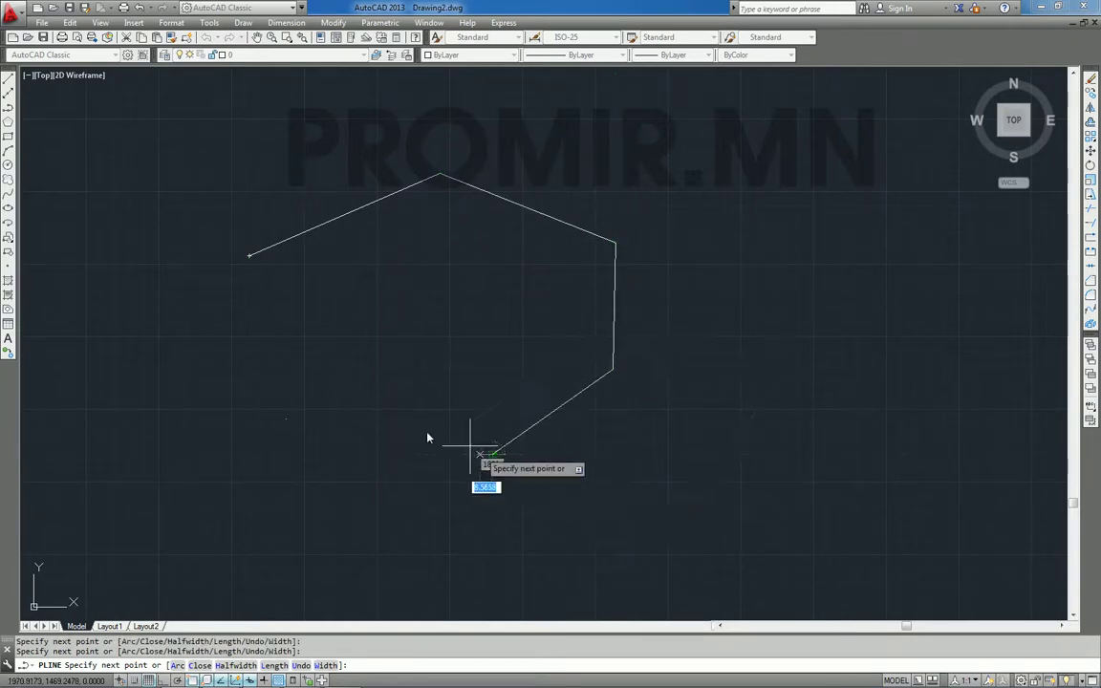
click(286, 419)
click(250, 256)
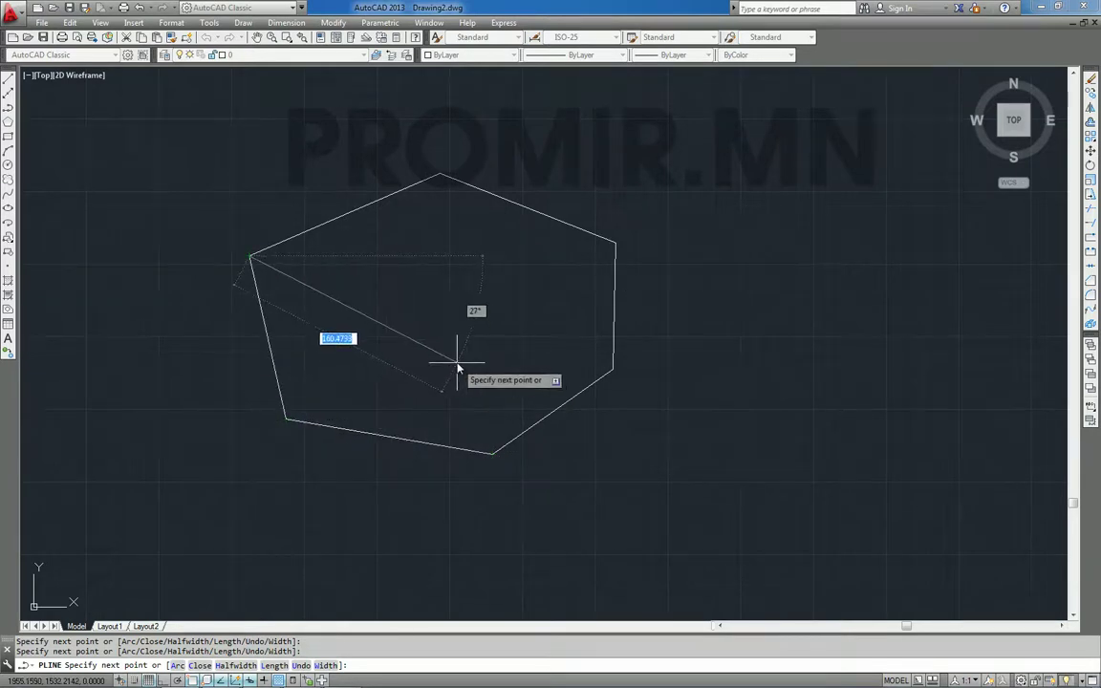
key(Escape)
Select everything with Ctrl+A and delete the polygon
mouse_move(516, 361)
middle_down()
mouse_move(580, 371)
mouse_move(550, 373)
middle_up()
scroll(551, 365, up, 2)
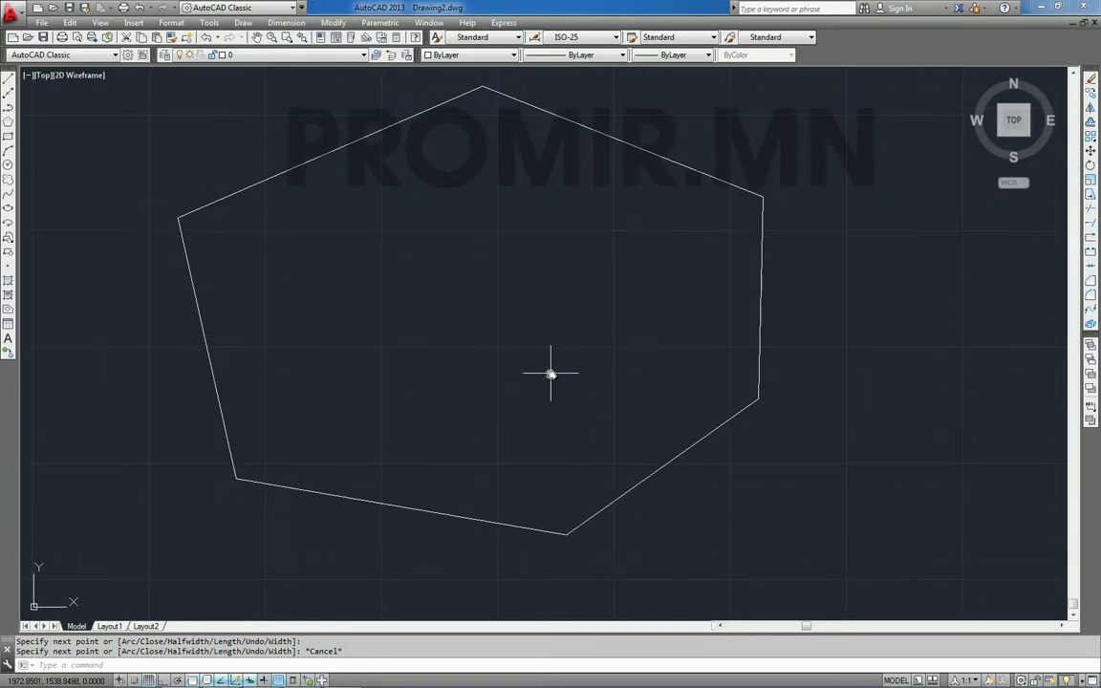
key(ctrl+a)
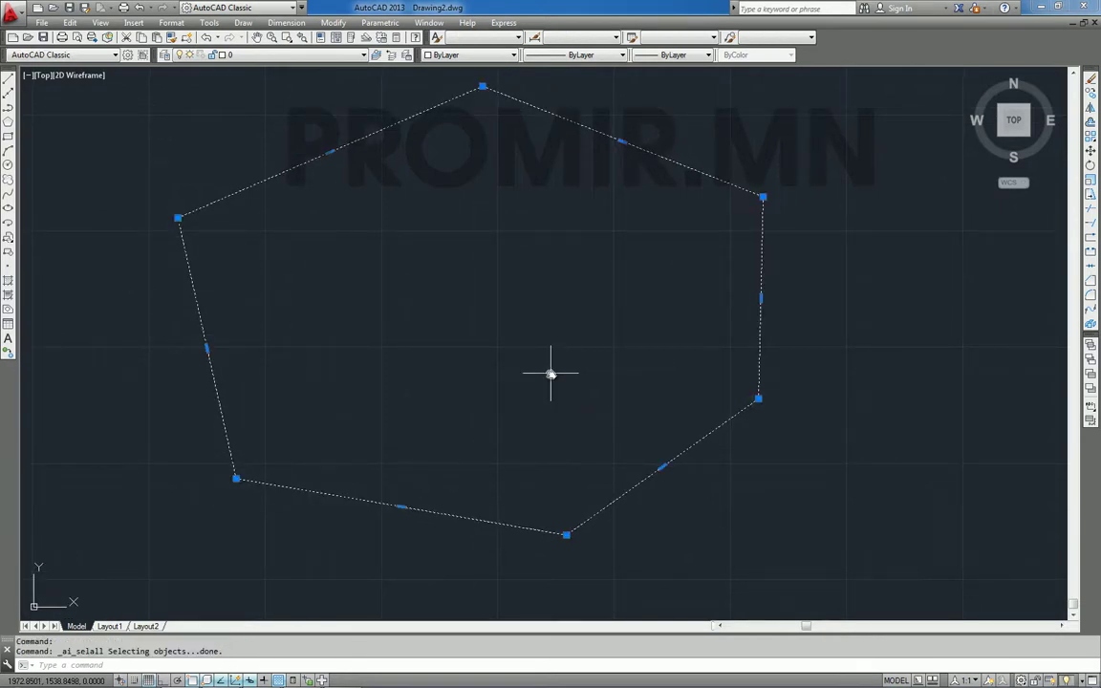
key(Delete)
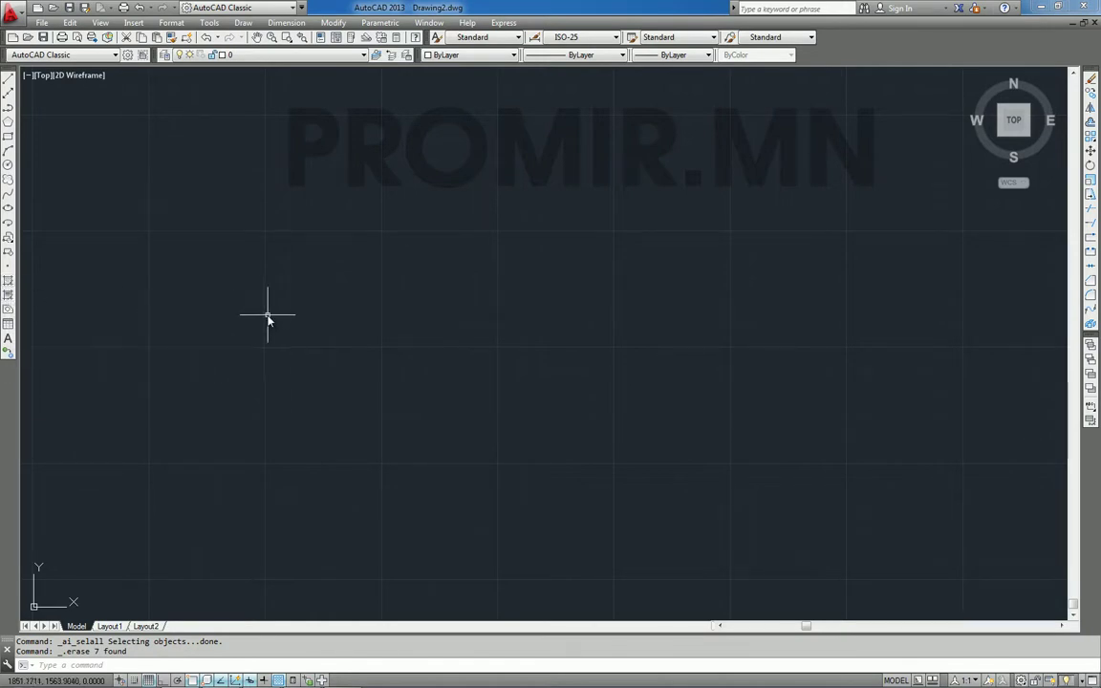
text(RE)
Draw a rectangle on the left side of the canvas
text(C)
key(Return)
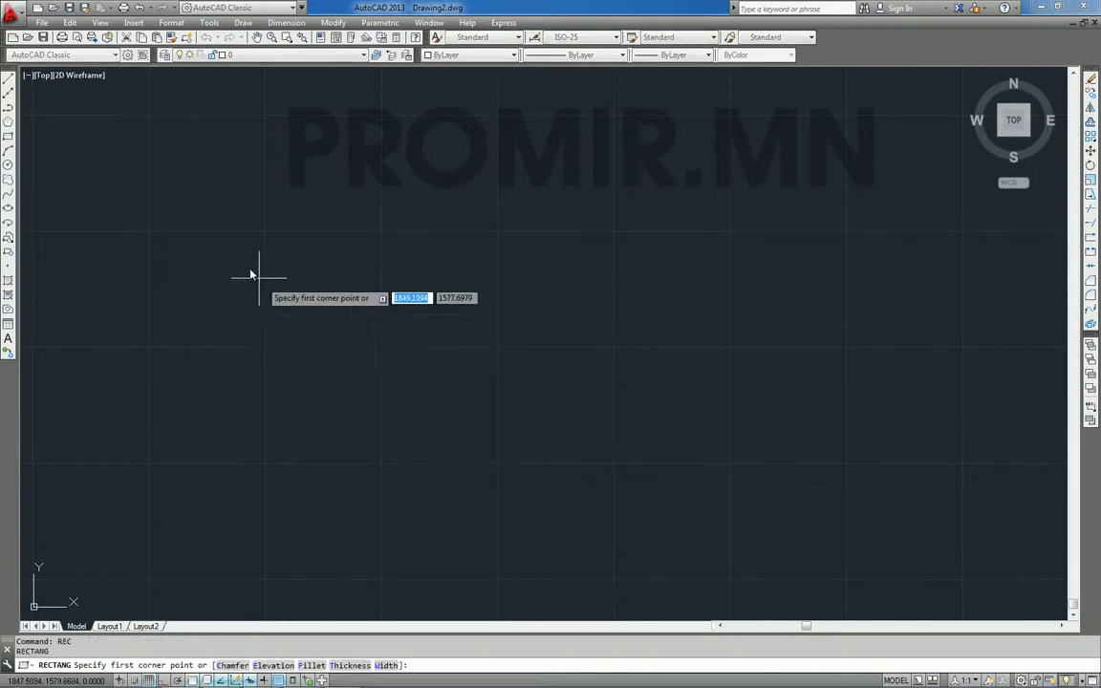
click(189, 211)
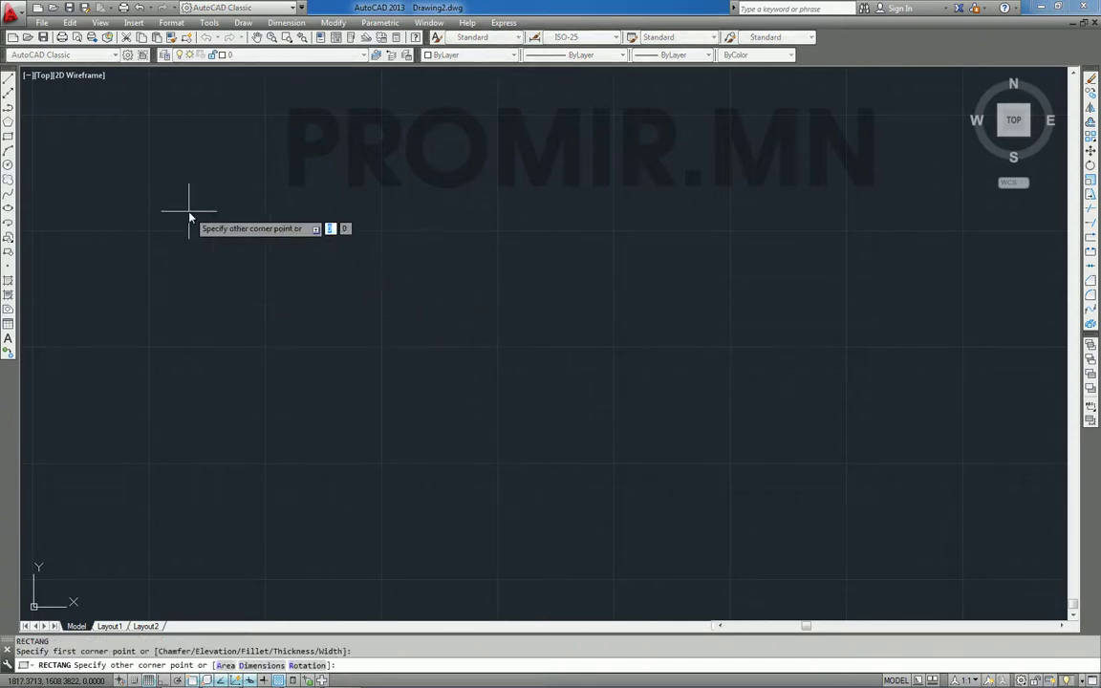
click(365, 364)
Draw a large circle to the right of the rectangle and recentre the view
text(c)
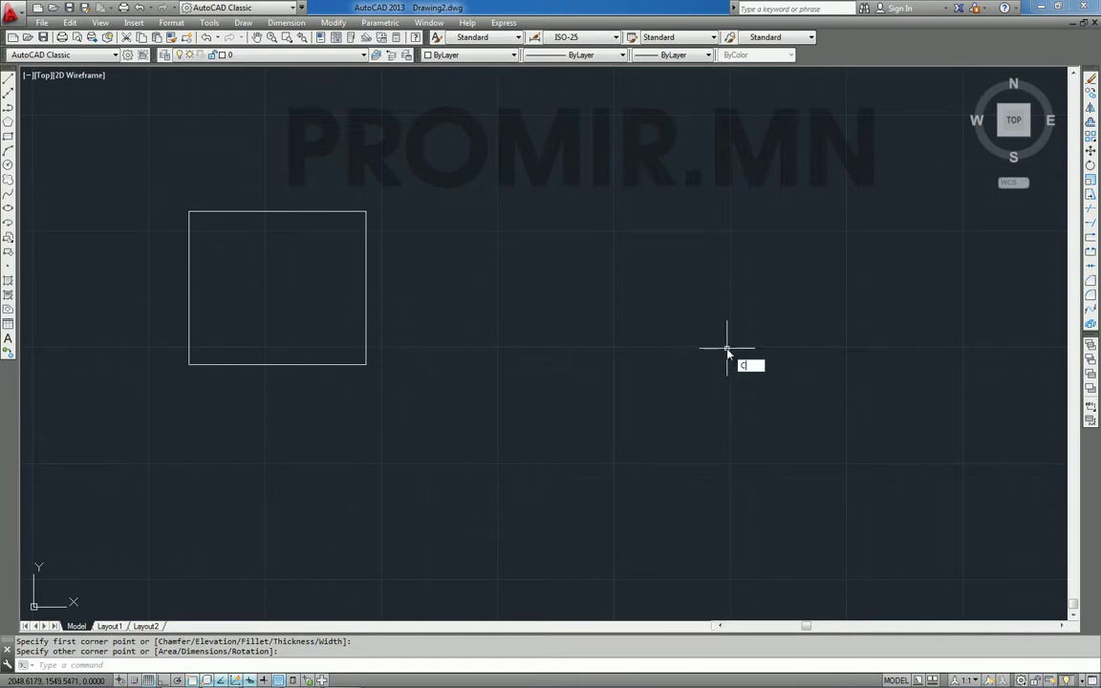
key(Return)
click(613, 263)
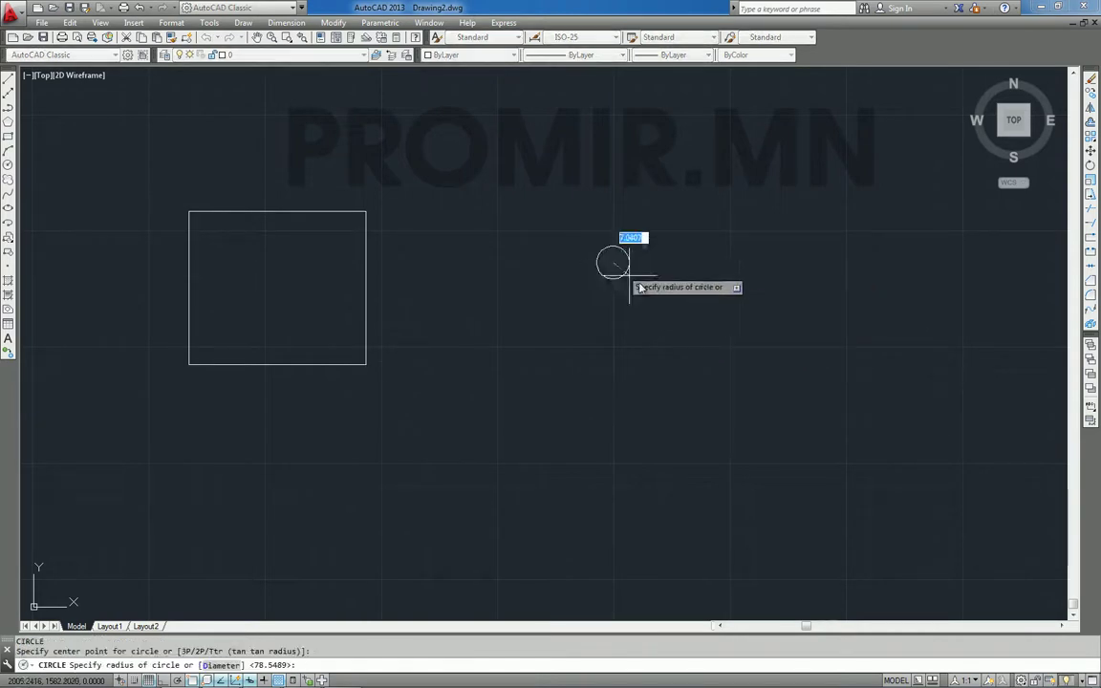
click(707, 360)
mouse_move(545, 301)
middle_down()
mouse_move(584, 314)
mouse_move(610, 341)
mouse_move(578, 329)
middle_up()
scroll(602, 332, up, 1)
scroll(621, 357, up, 1)
scroll(621, 356, down, 2)
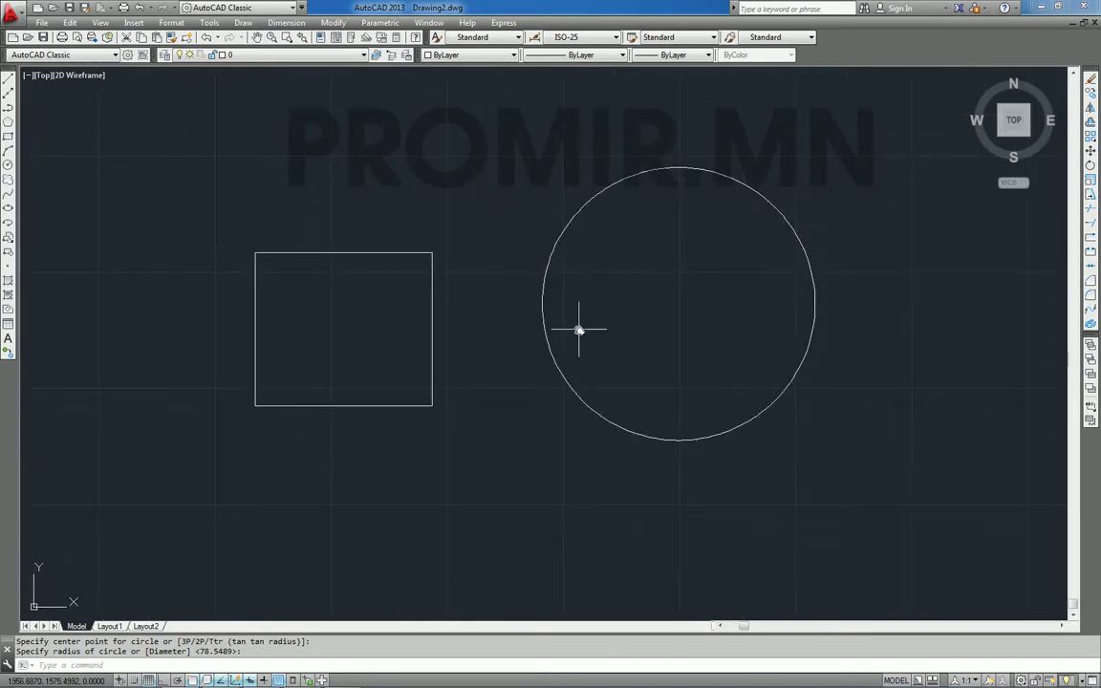
Start HATCH, move the Hatch and Gradient dialog aside, and check the Gradient tab
text(H)
key(Return)
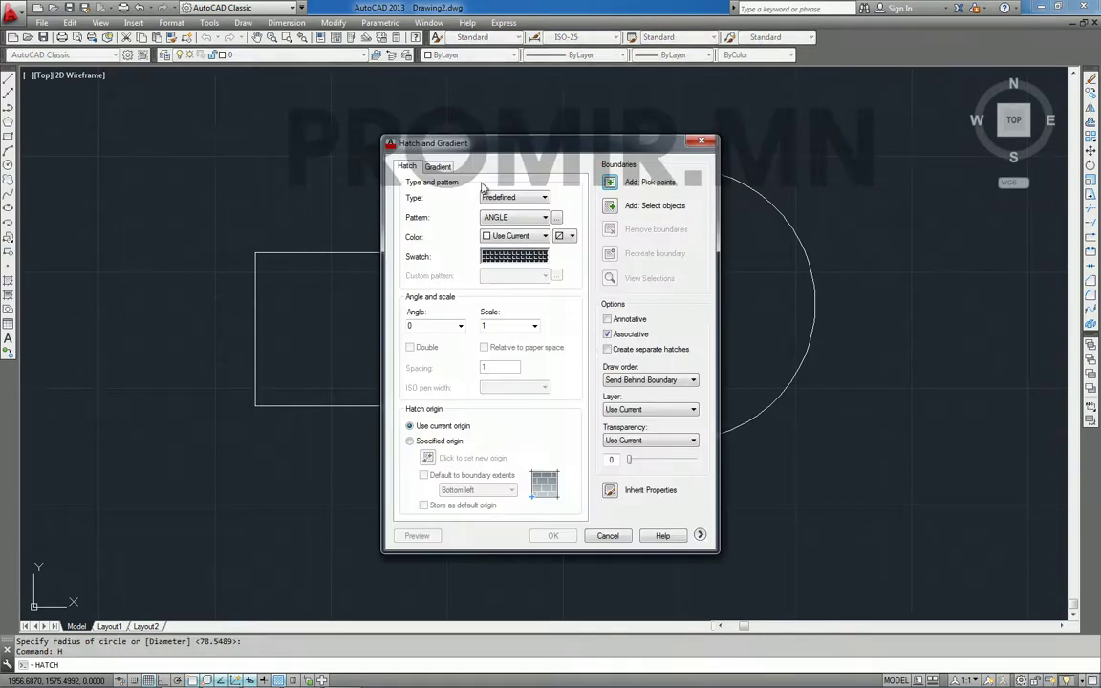
drag(484, 148, 742, 167)
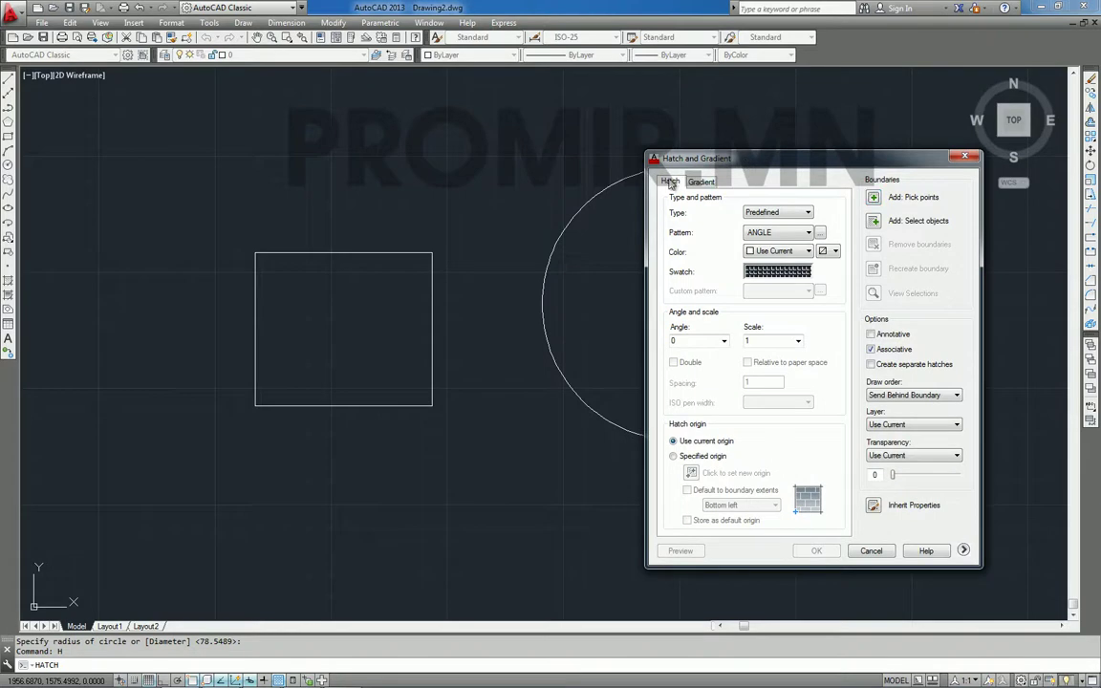
click(702, 183)
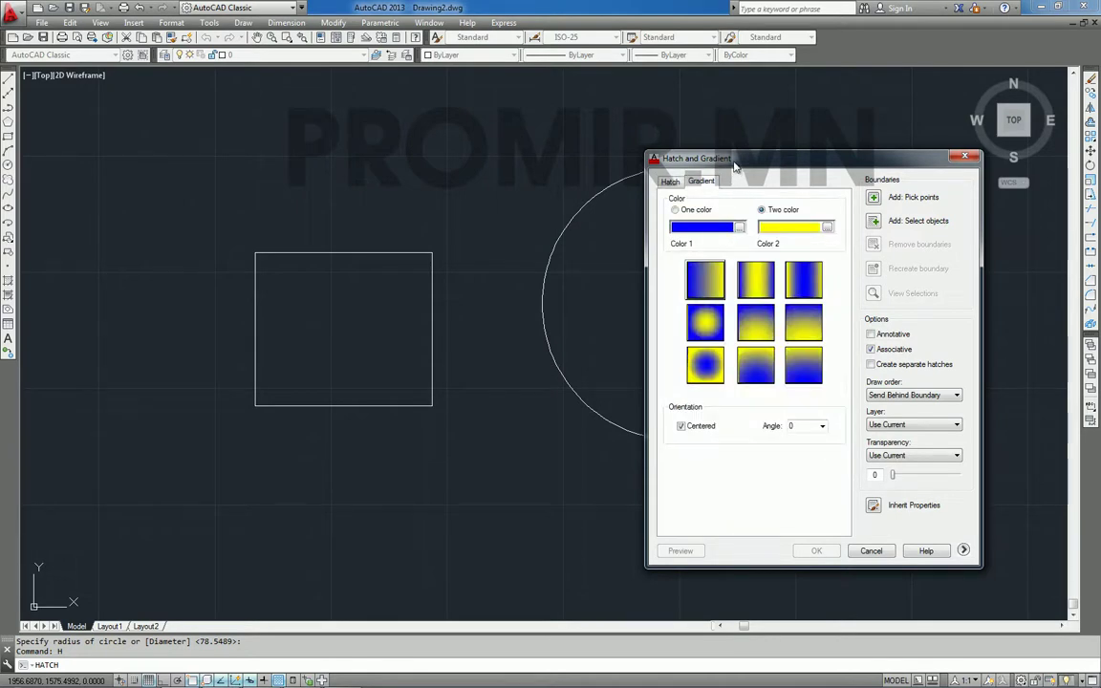
drag(734, 164, 730, 164)
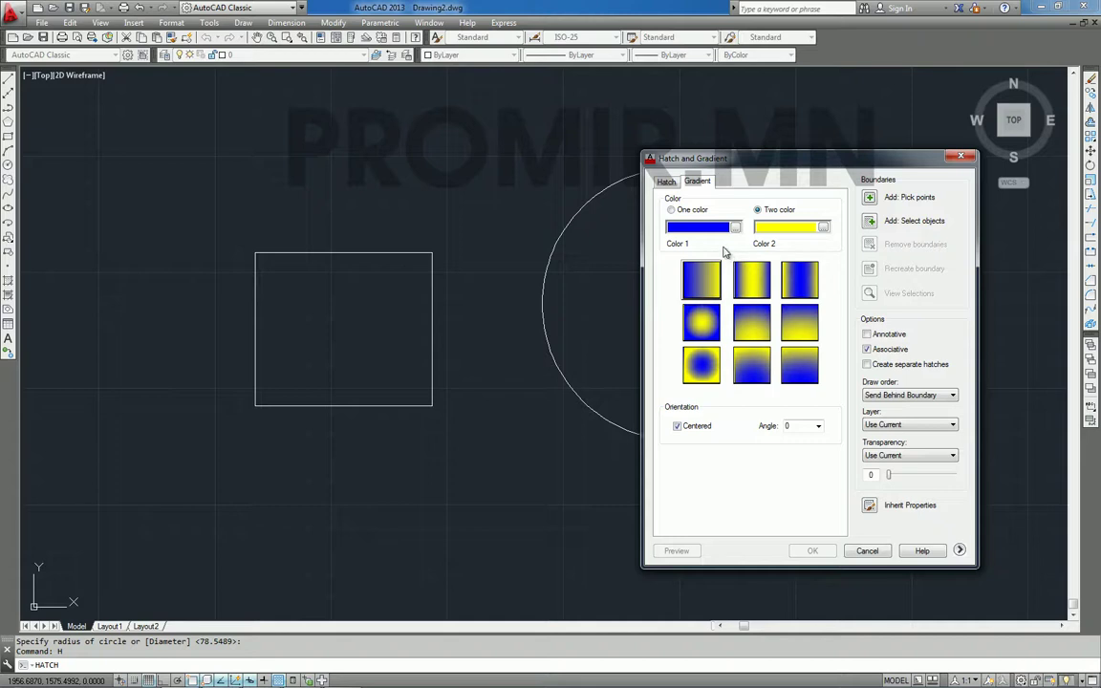
click(668, 182)
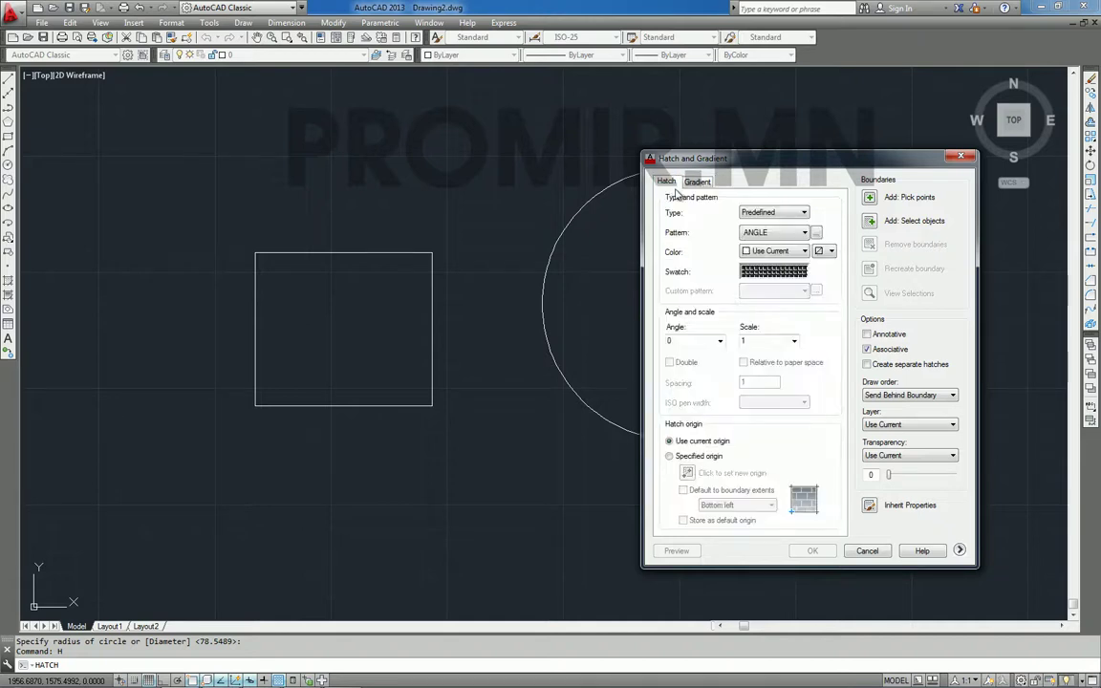
Choose the GOST_WOOD pattern from the Other Predefined palette
click(764, 274)
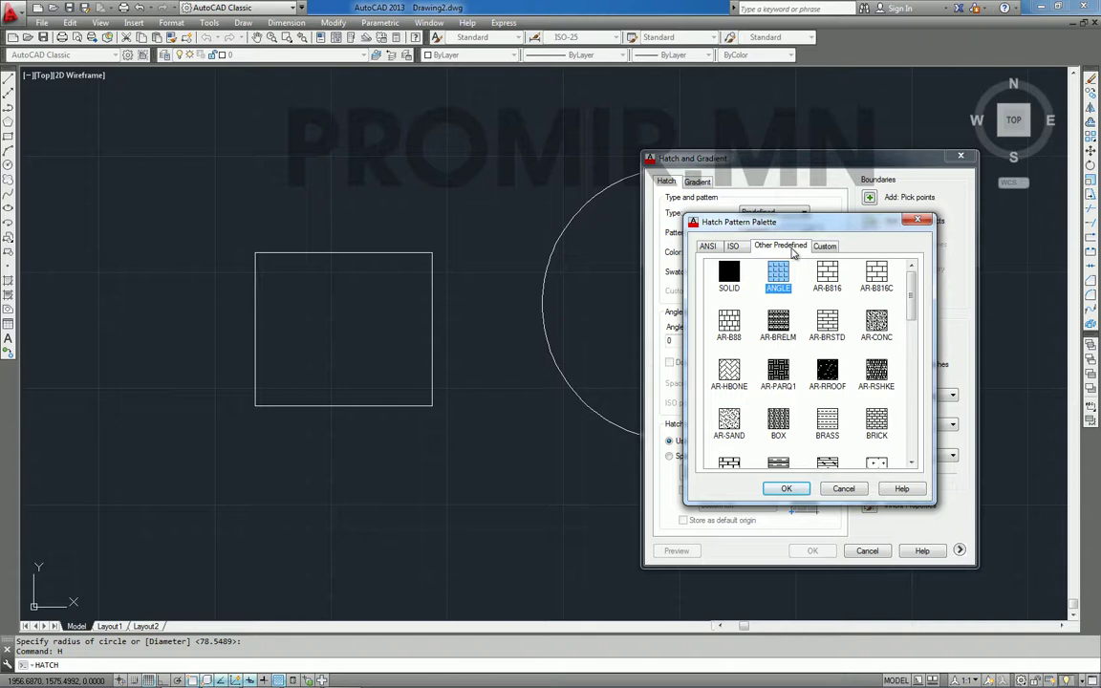
click(887, 327)
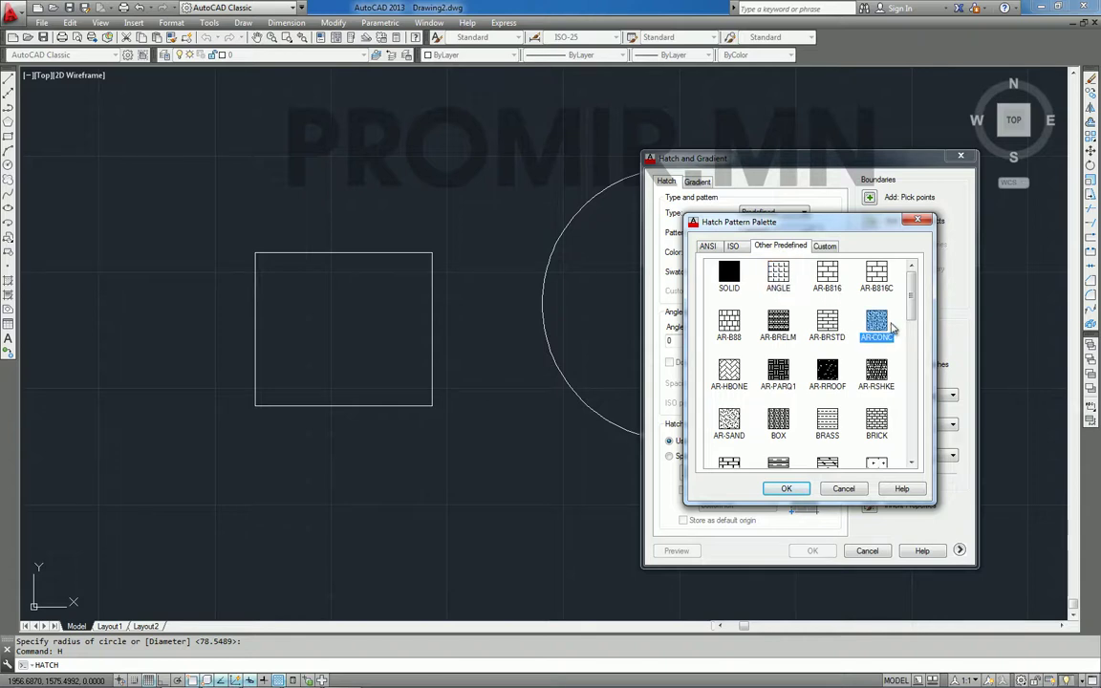
scroll(890, 327, down, 2)
scroll(888, 333, down, 3)
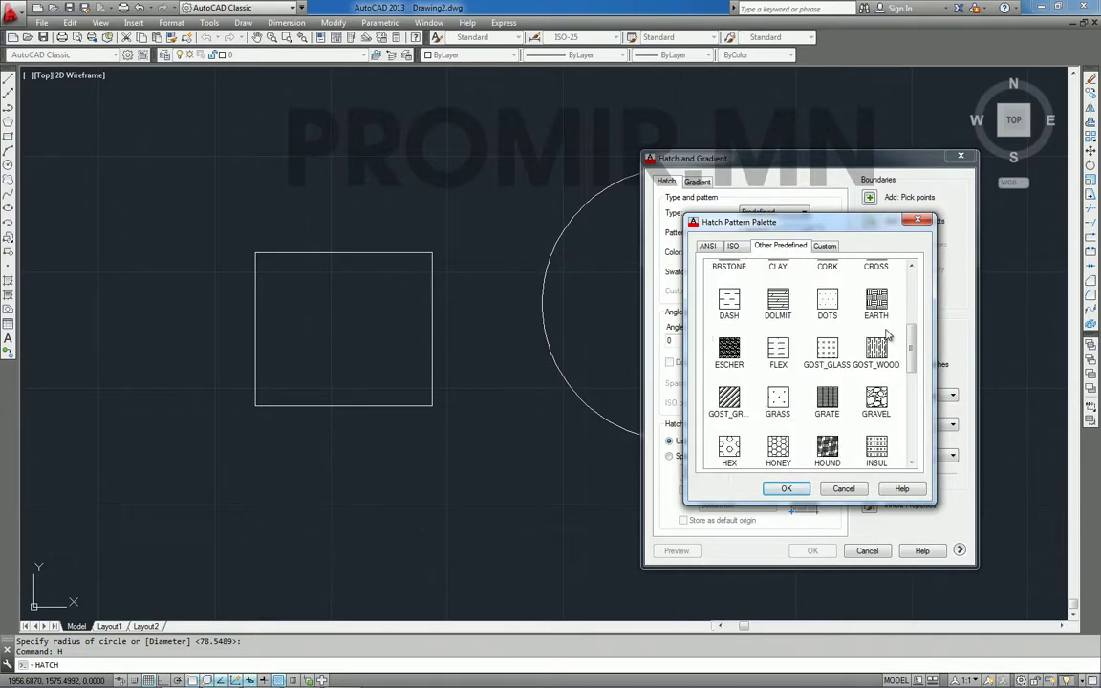
scroll(888, 335, up, 2)
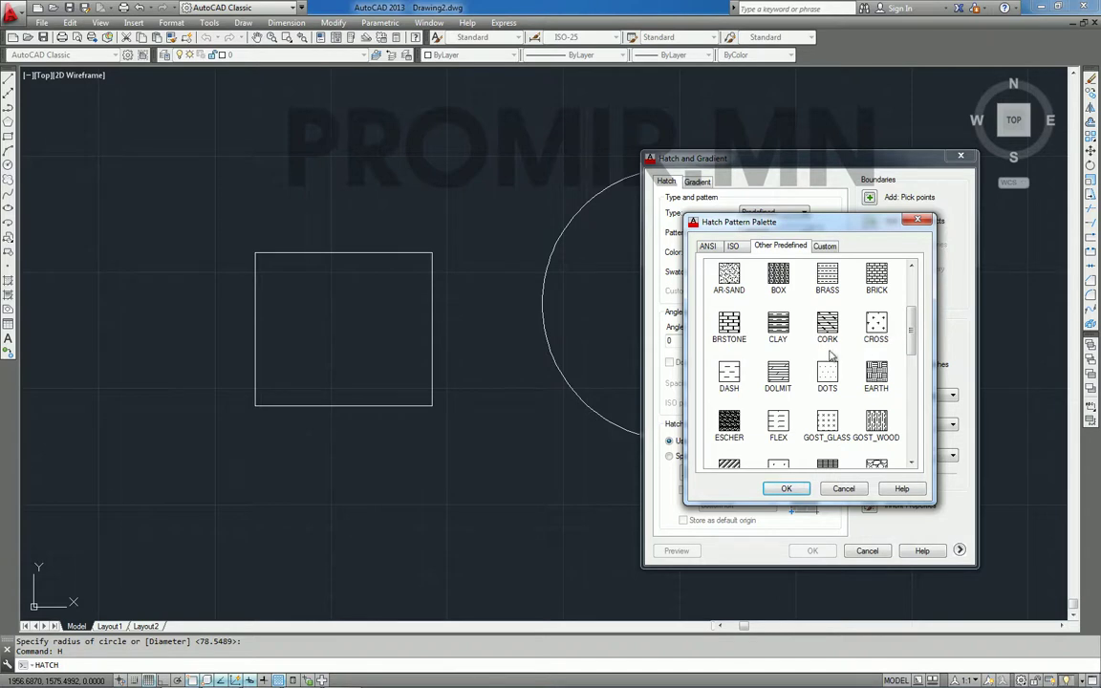
scroll(830, 355, down, 2)
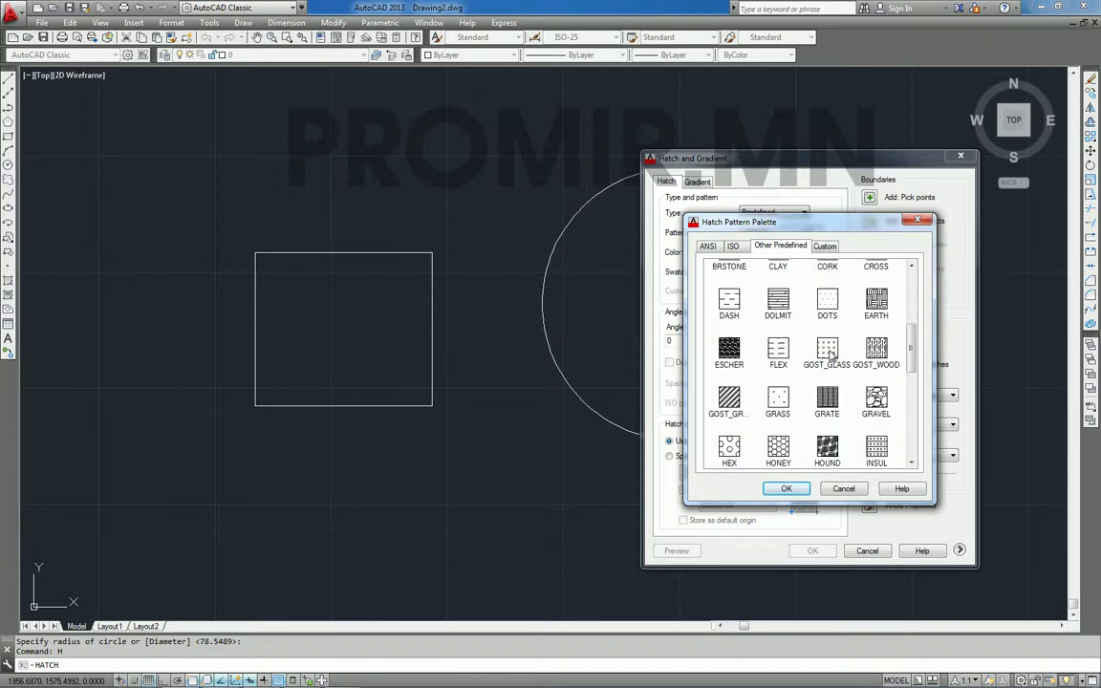
click(876, 354)
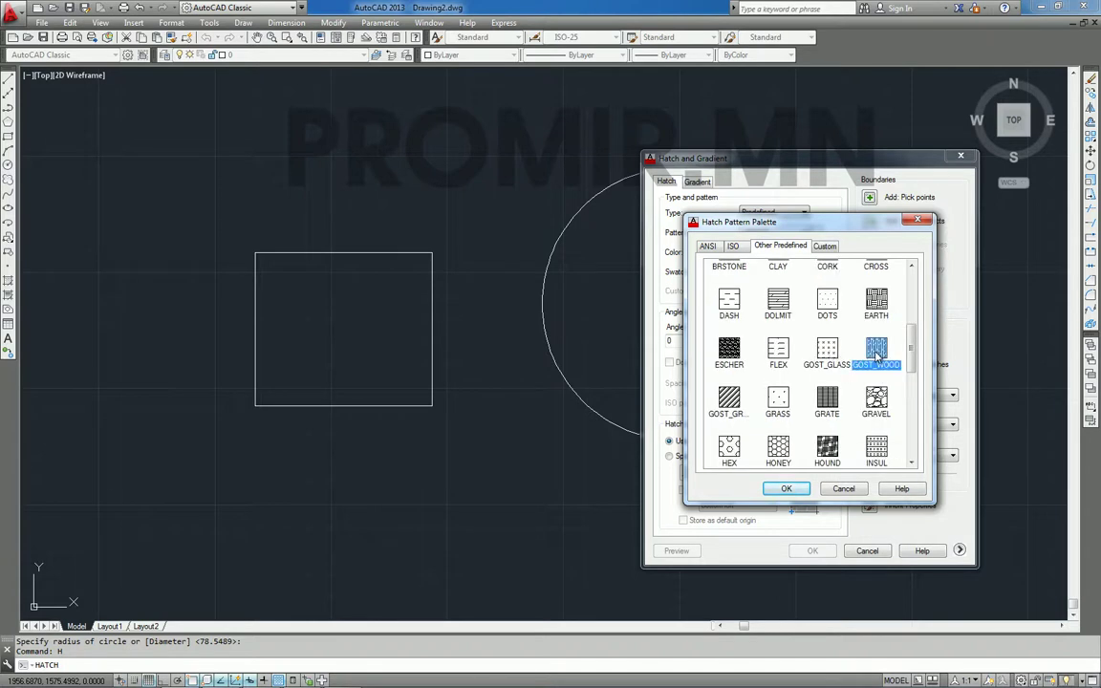
Confirm GOST_WOOD and hatch the rectangle by picking a point inside it
click(789, 487)
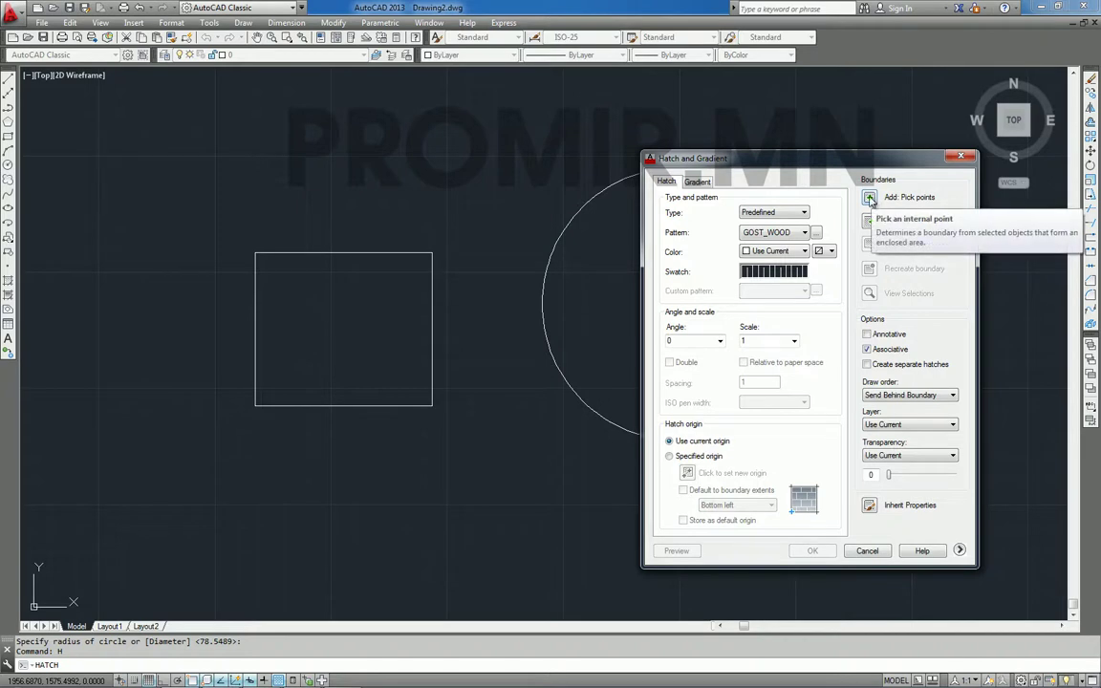
click(870, 198)
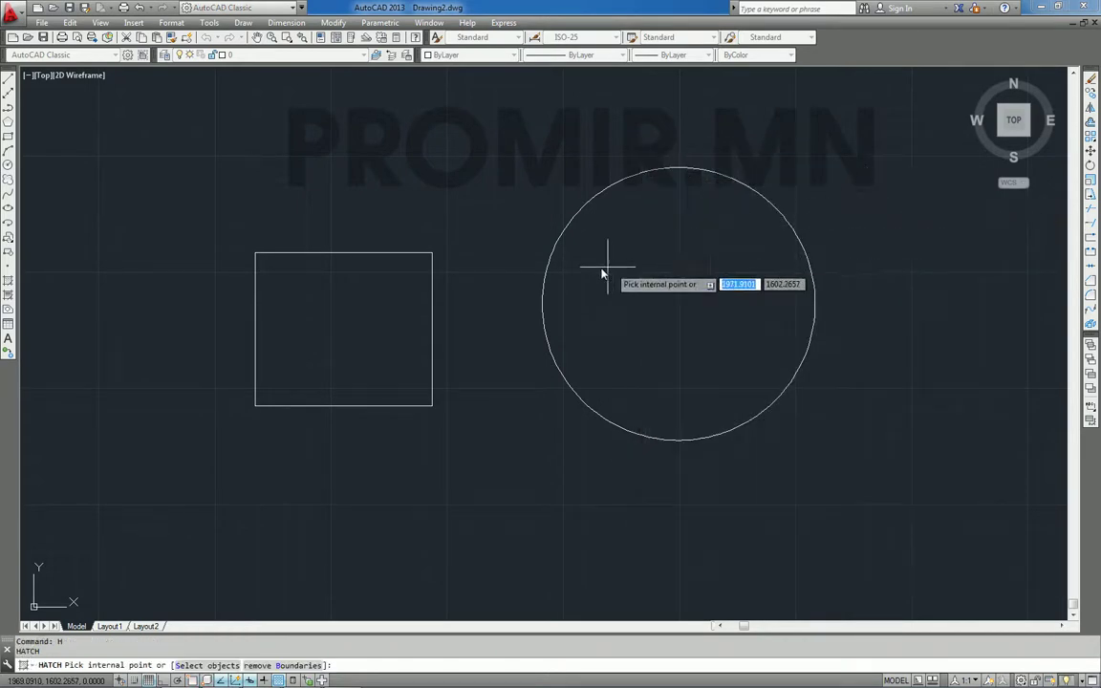
click(343, 320)
click(343, 320)
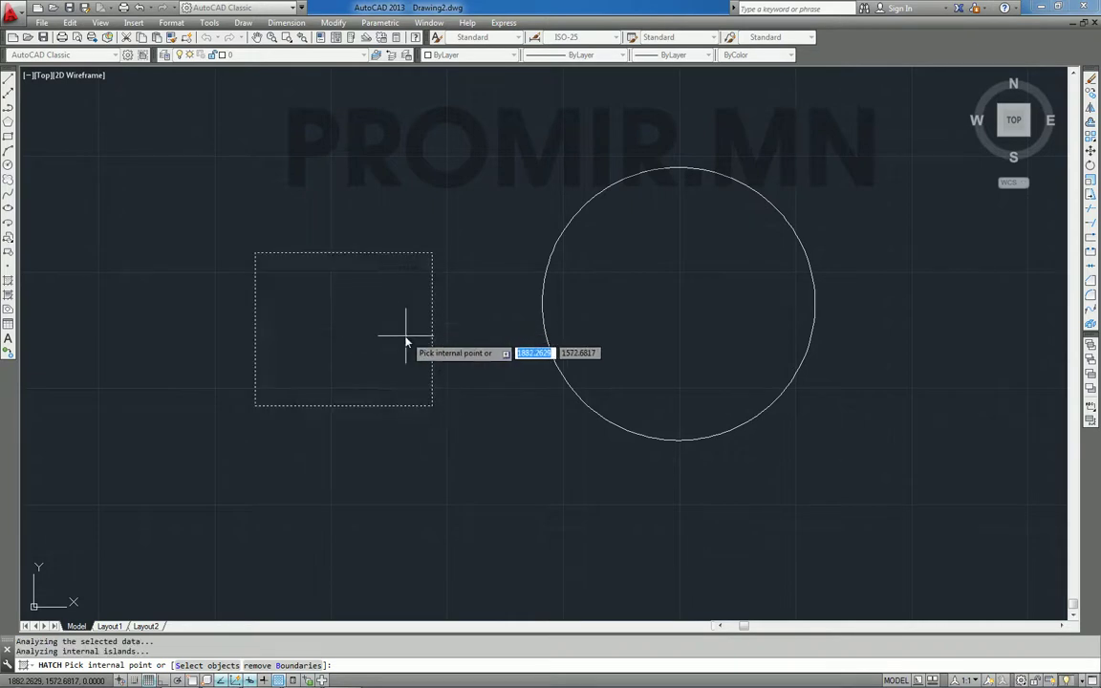
key(Return)
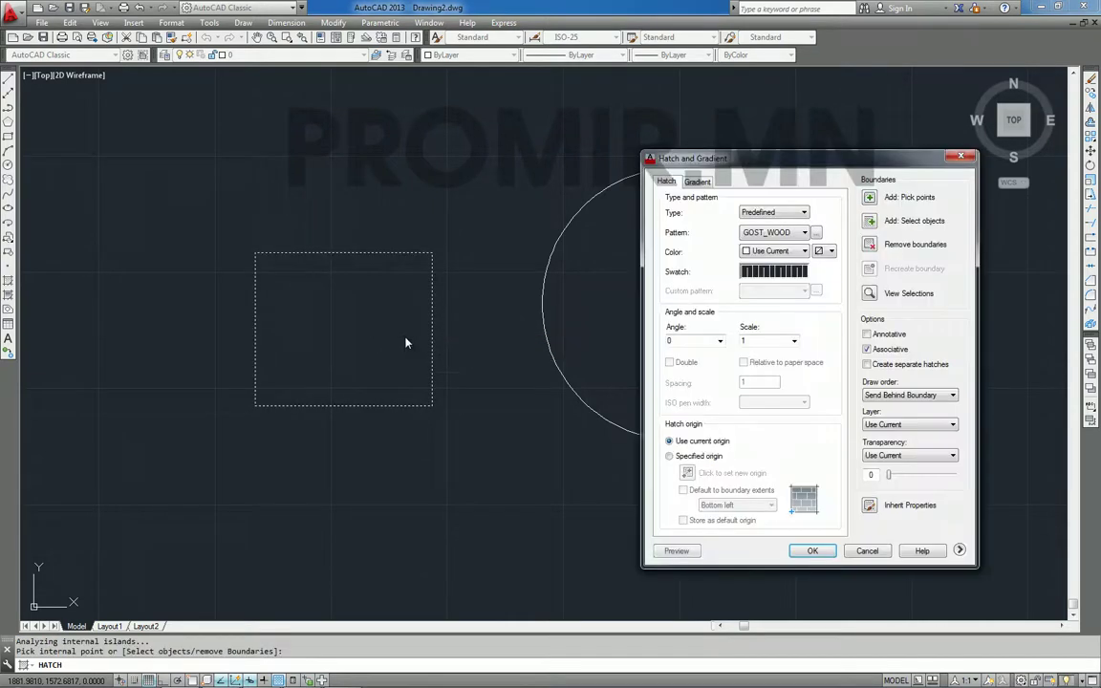
click(811, 551)
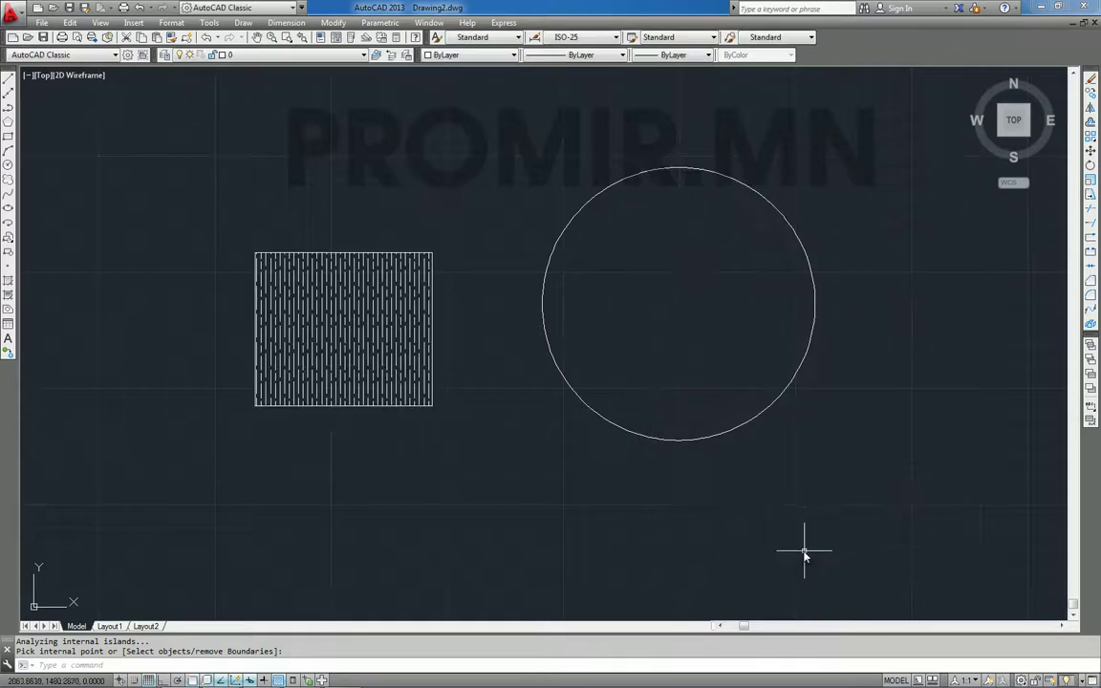
scroll(334, 304, up, 4)
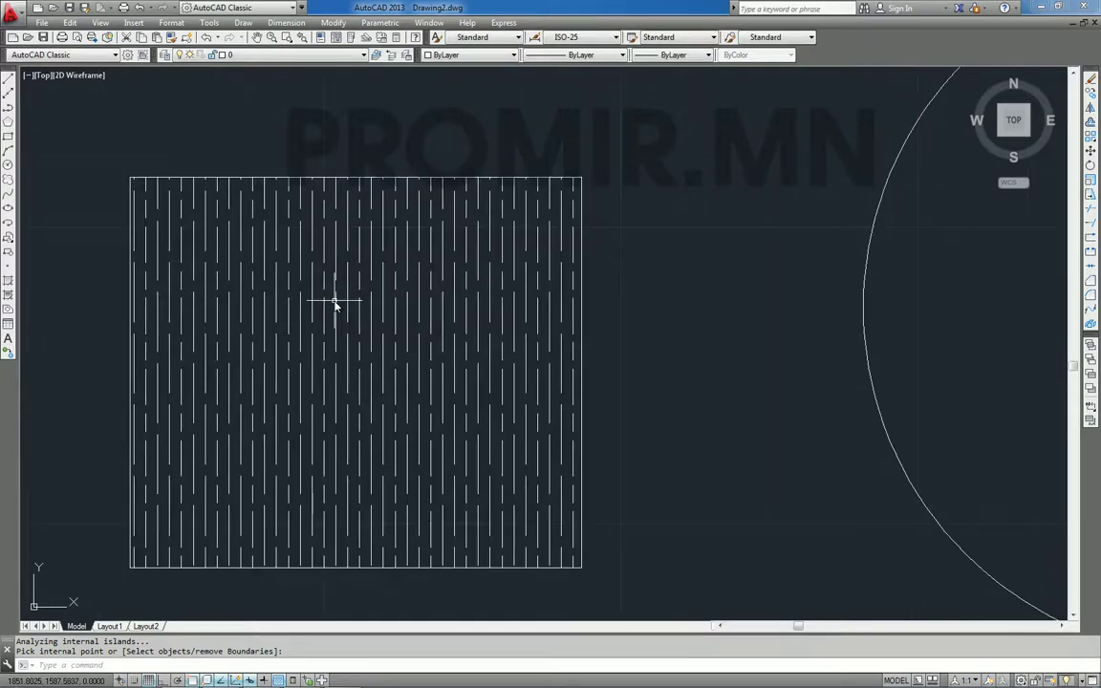
scroll(336, 305, down, 2)
click(336, 323)
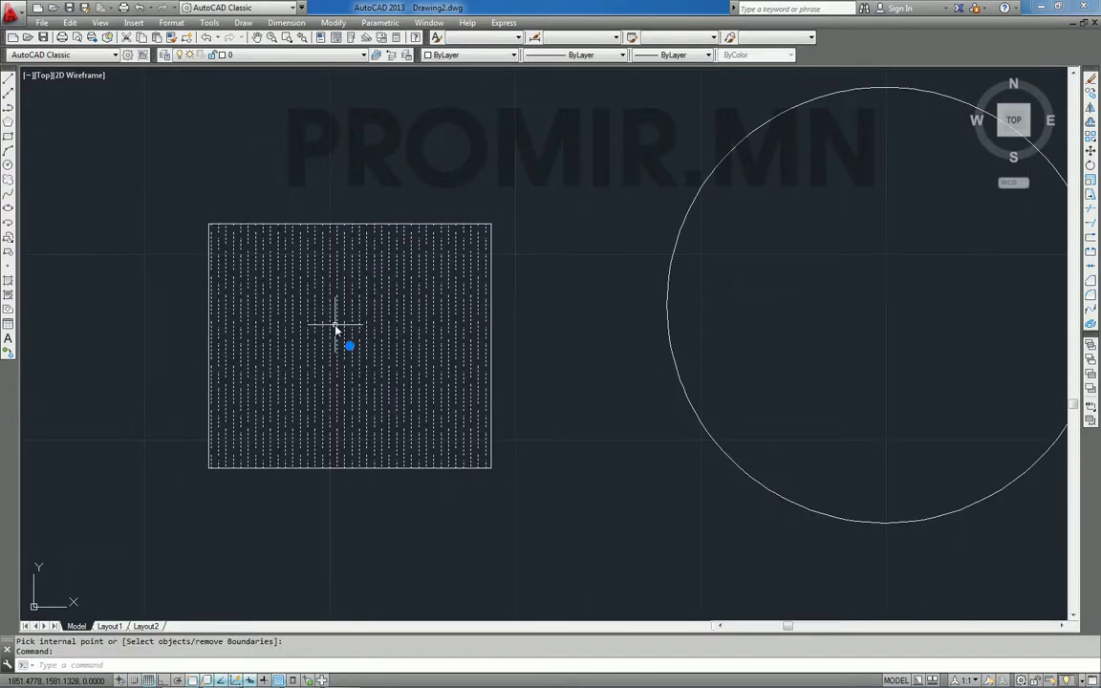
Delete the hatch and re-hatch the rectangle by selecting it as the boundary object
key(Delete)
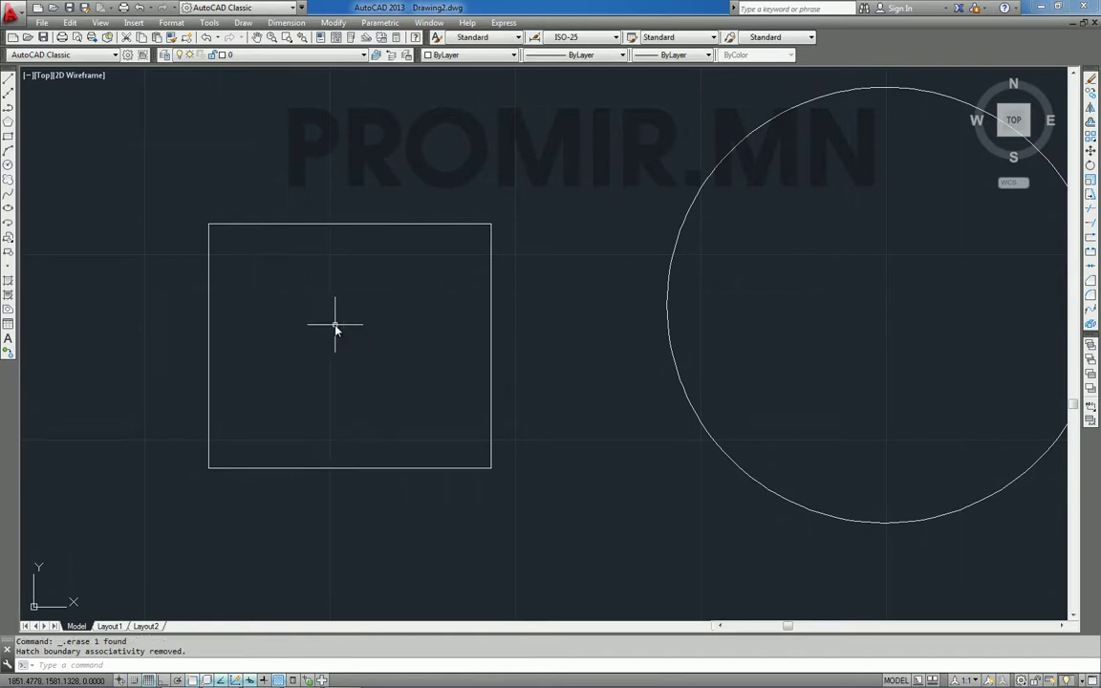
text(h)
key(Return)
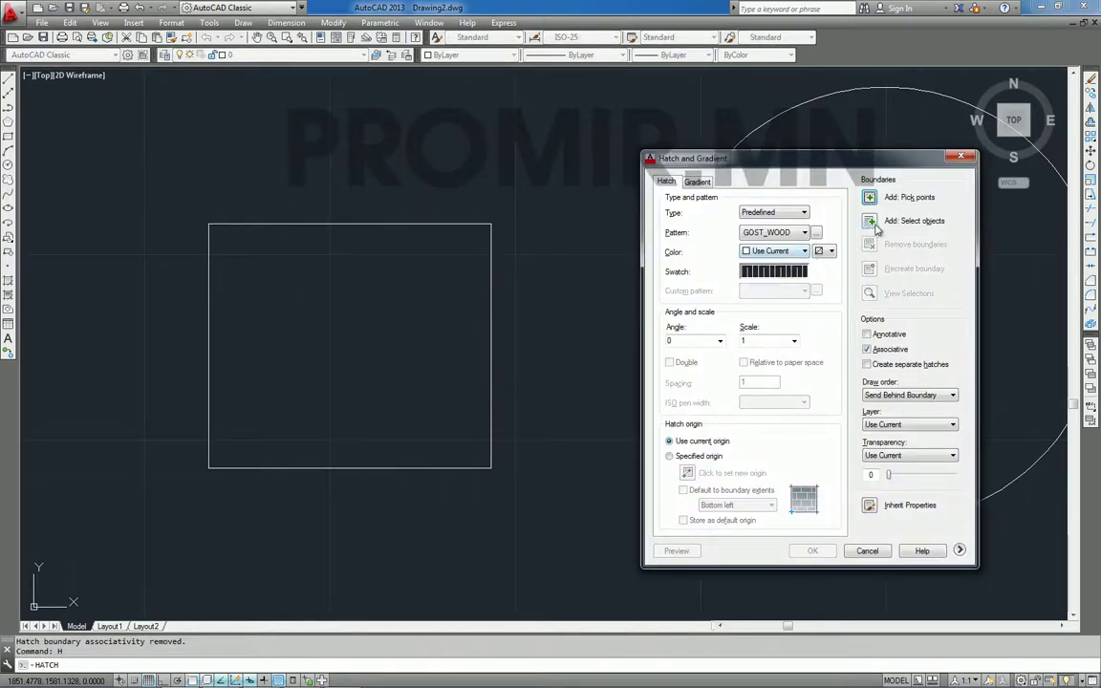
click(874, 222)
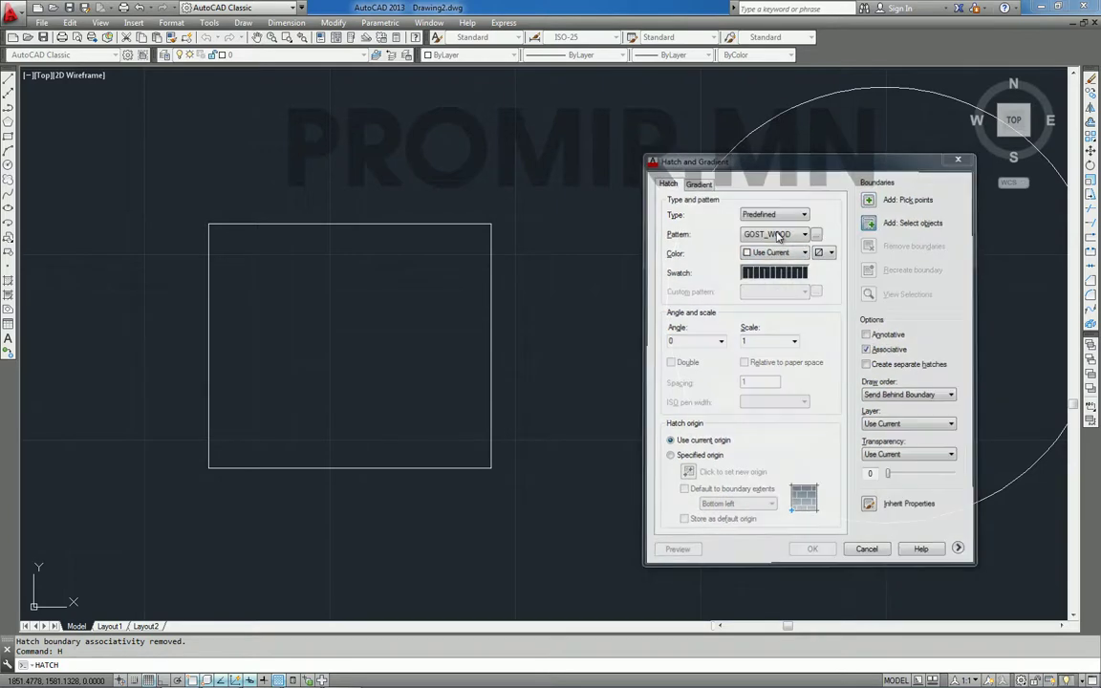
click(489, 276)
key(Return)
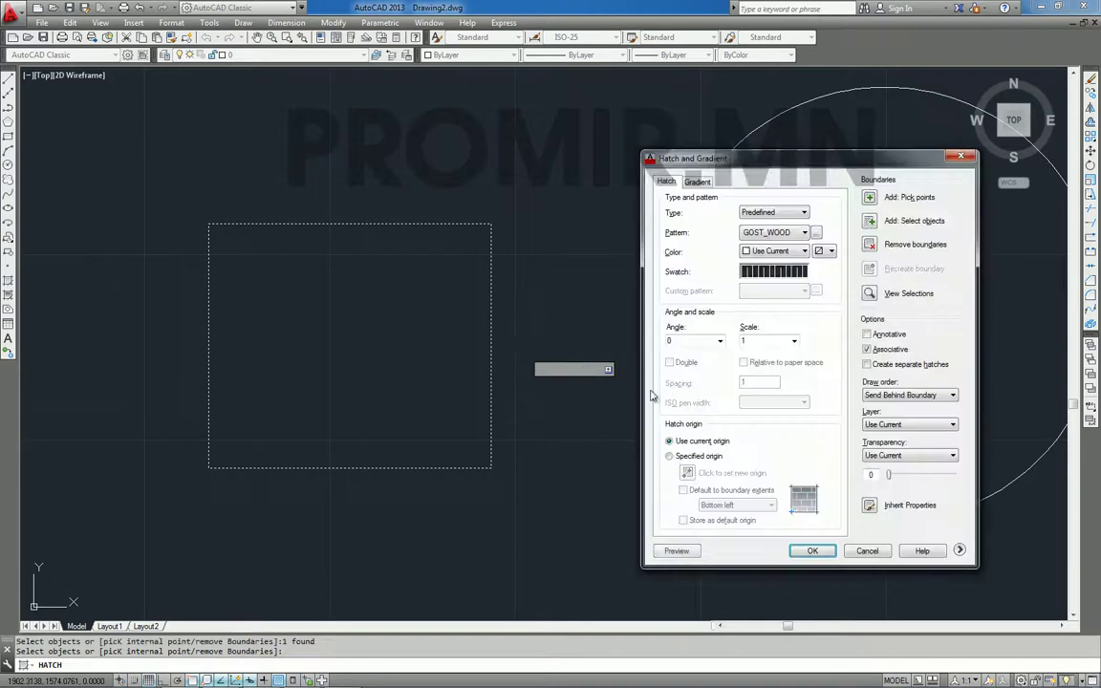
click(810, 550)
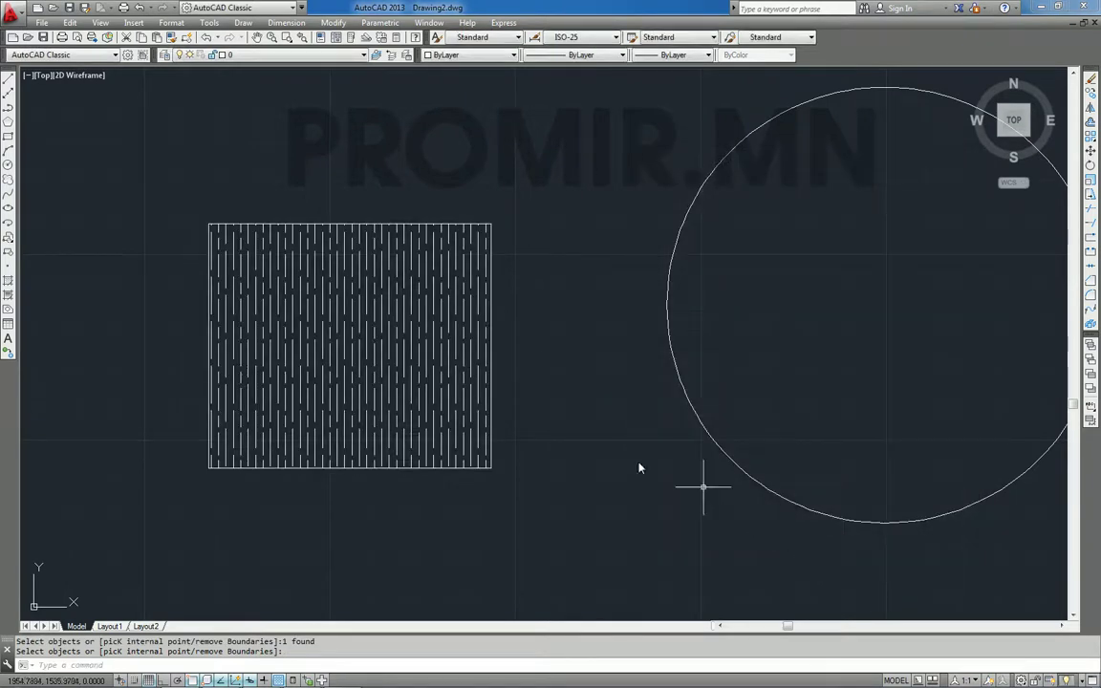
click(398, 366)
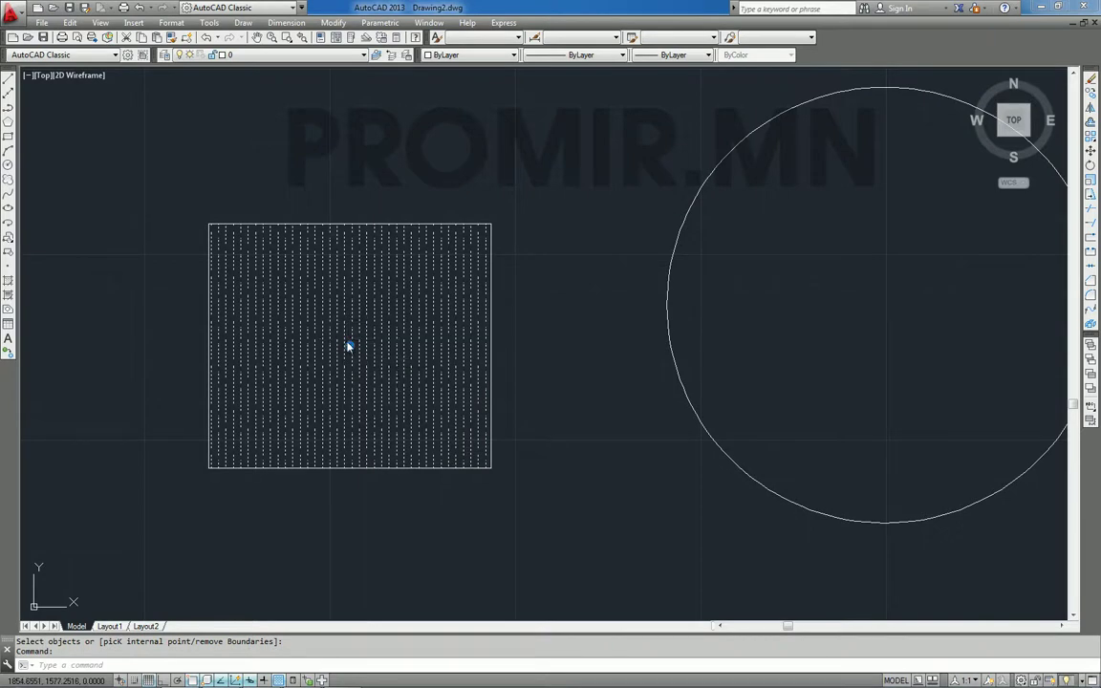
Change the hatch scale in Properties to 4, then to 0.5
key(ctrl+1)
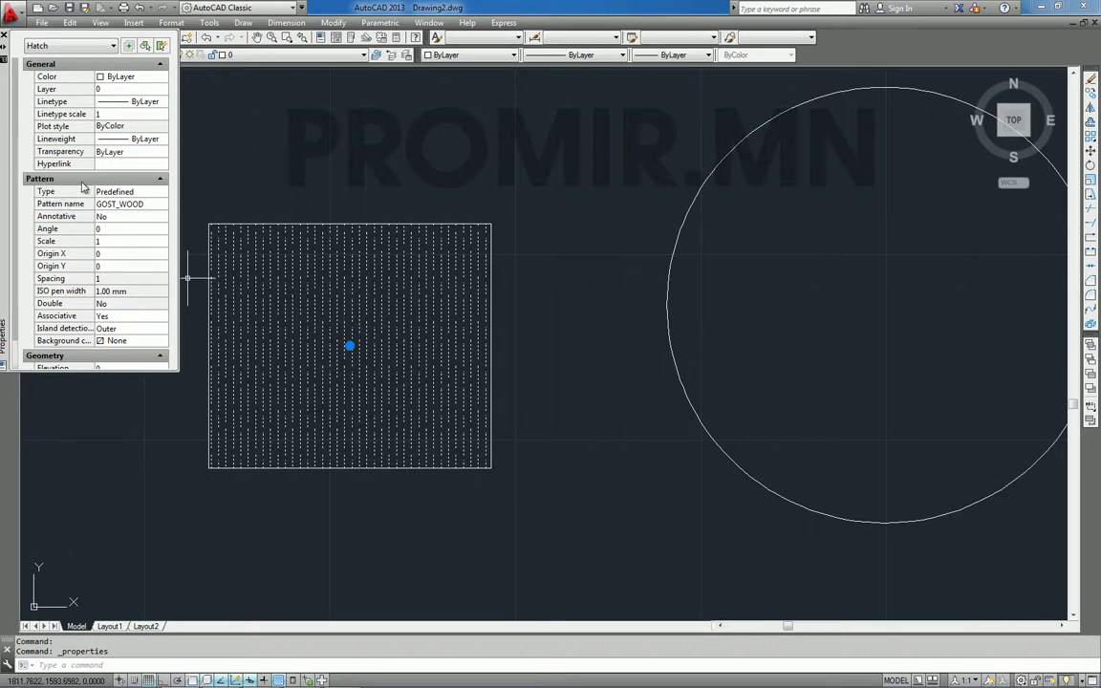
click(101, 241)
text(4)
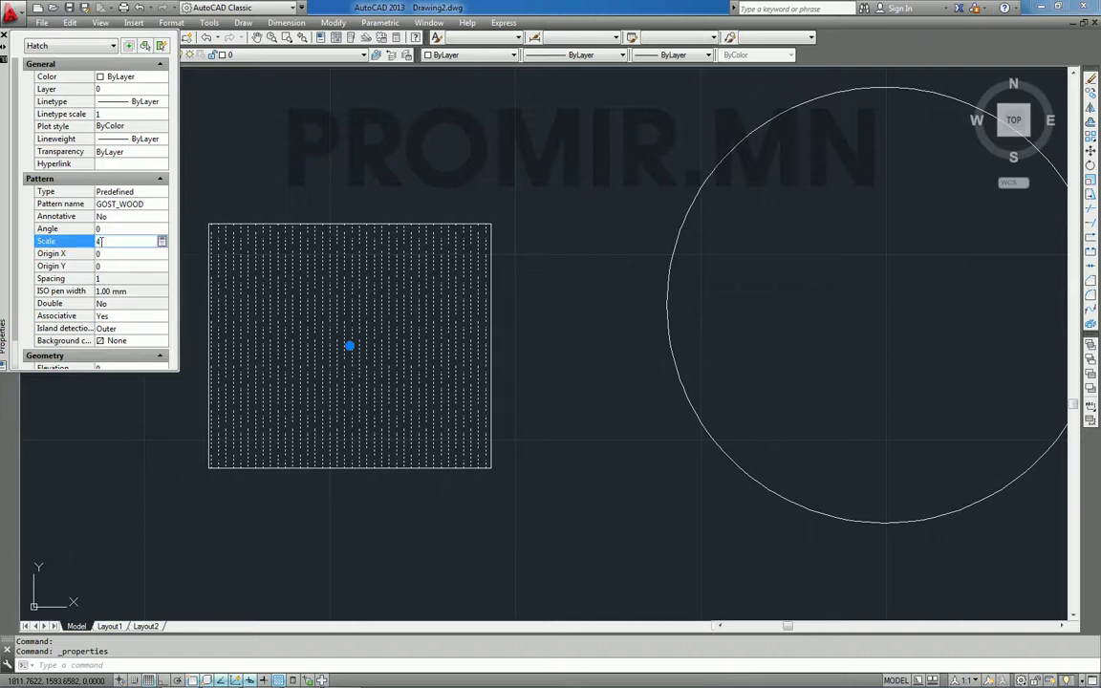
key(Tab)
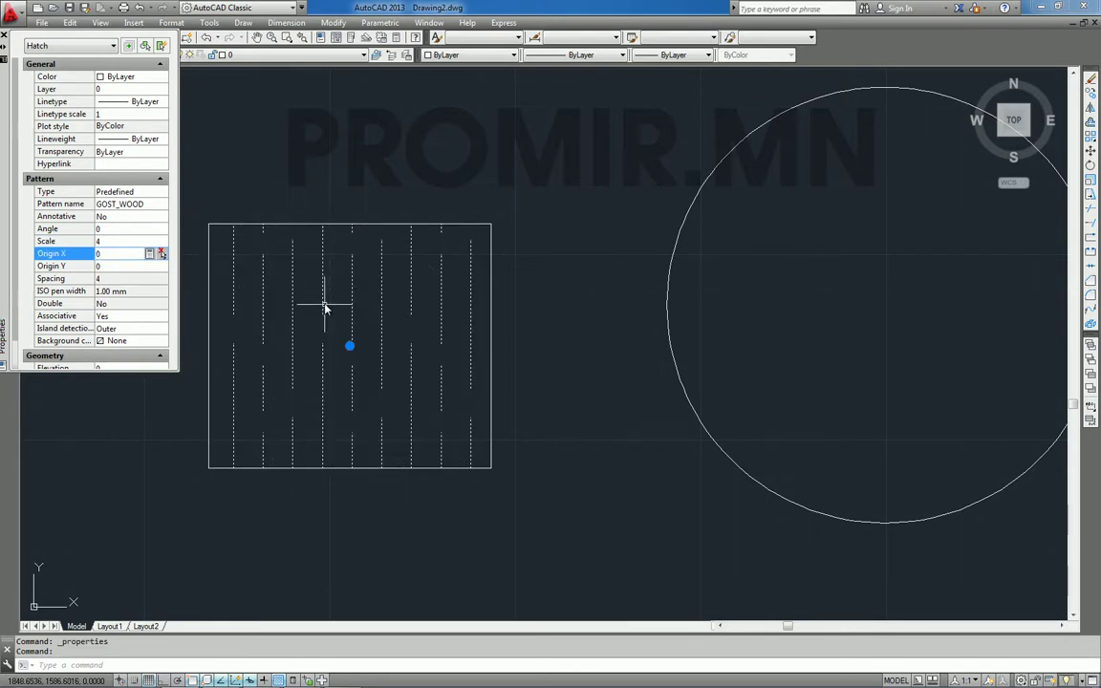
click(96, 241)
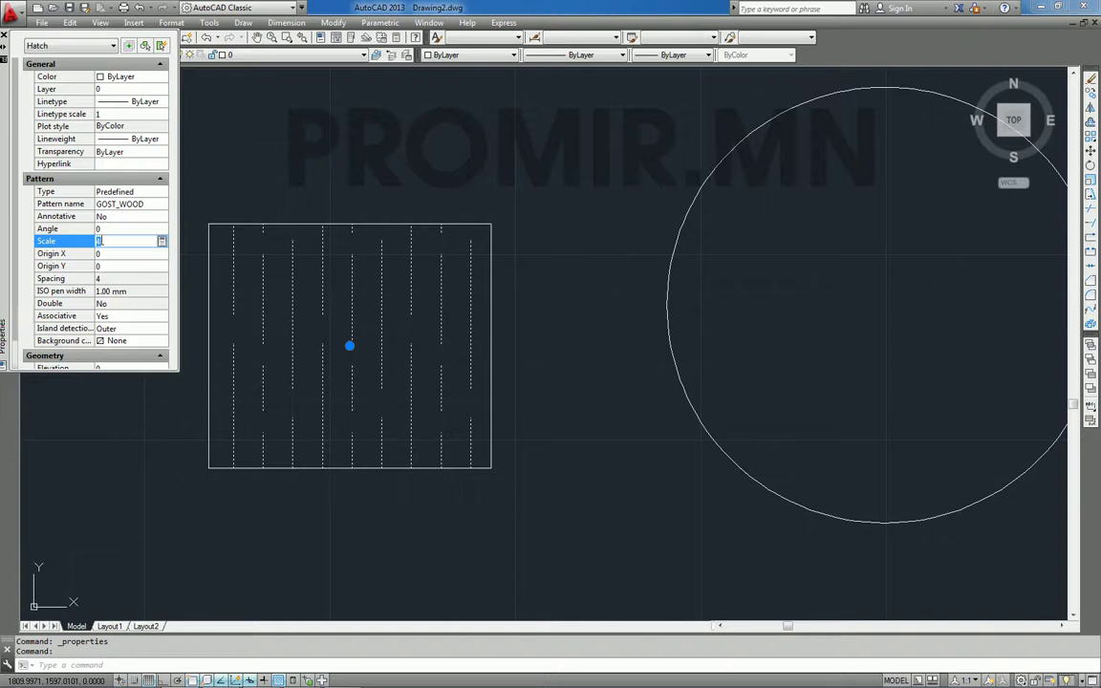
text(0.5)
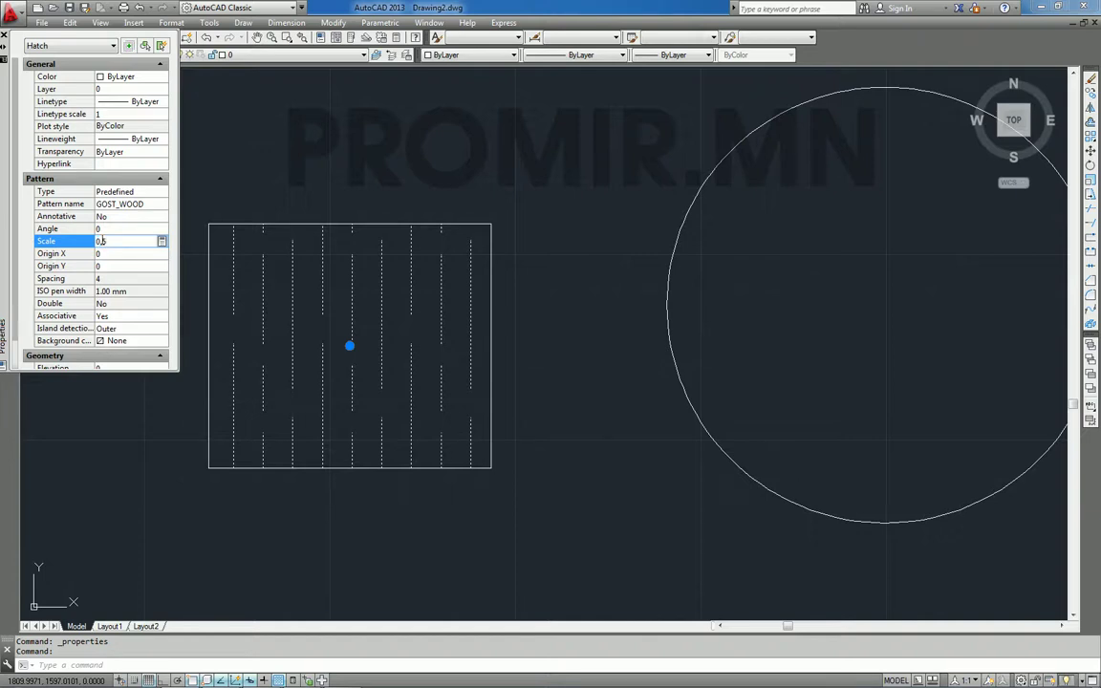
key(Tab)
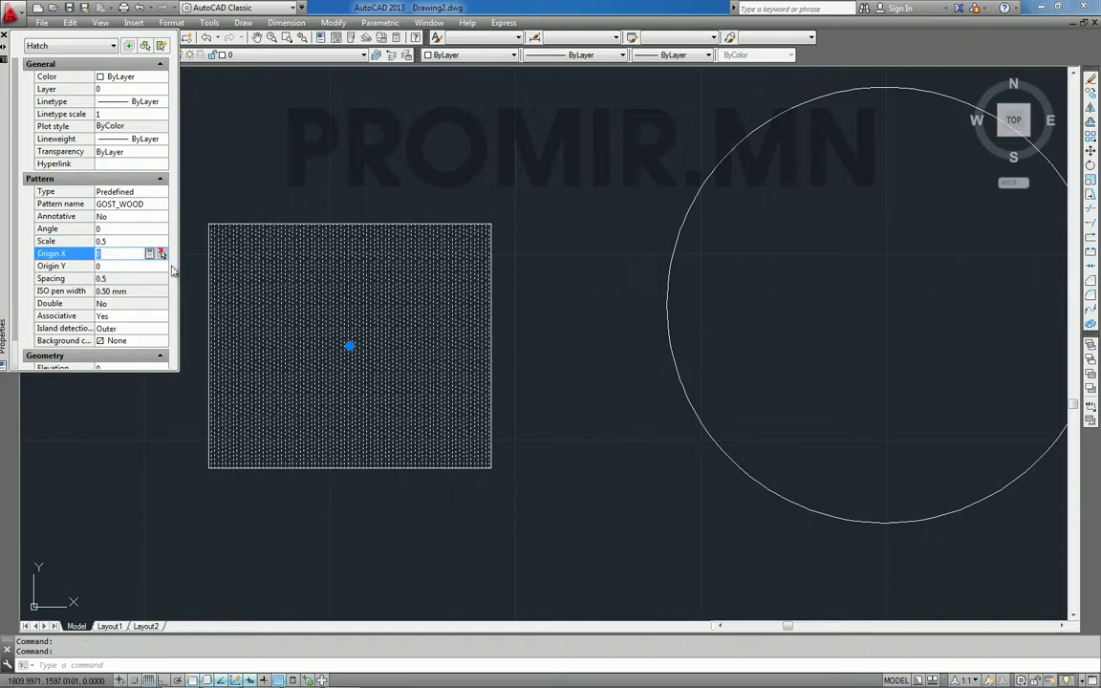
Deselect, then reselect the rectangle's hatch and delete it
key(Escape)
scroll(332, 323, up, 2)
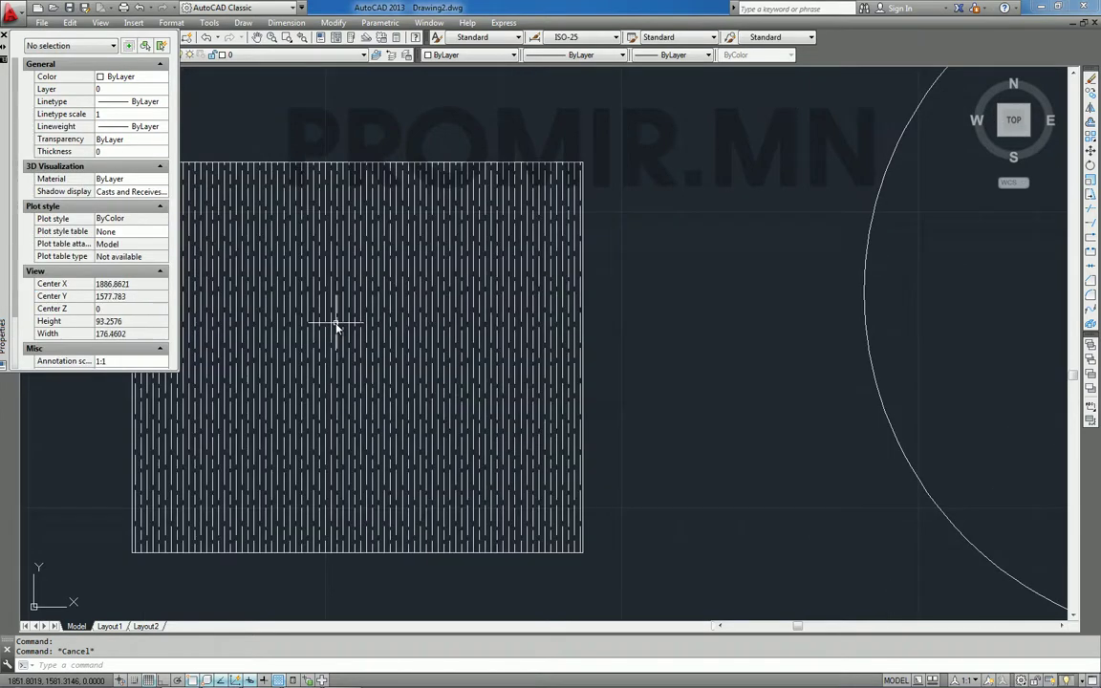
scroll(335, 325, down, 2)
click(339, 341)
key(Delete)
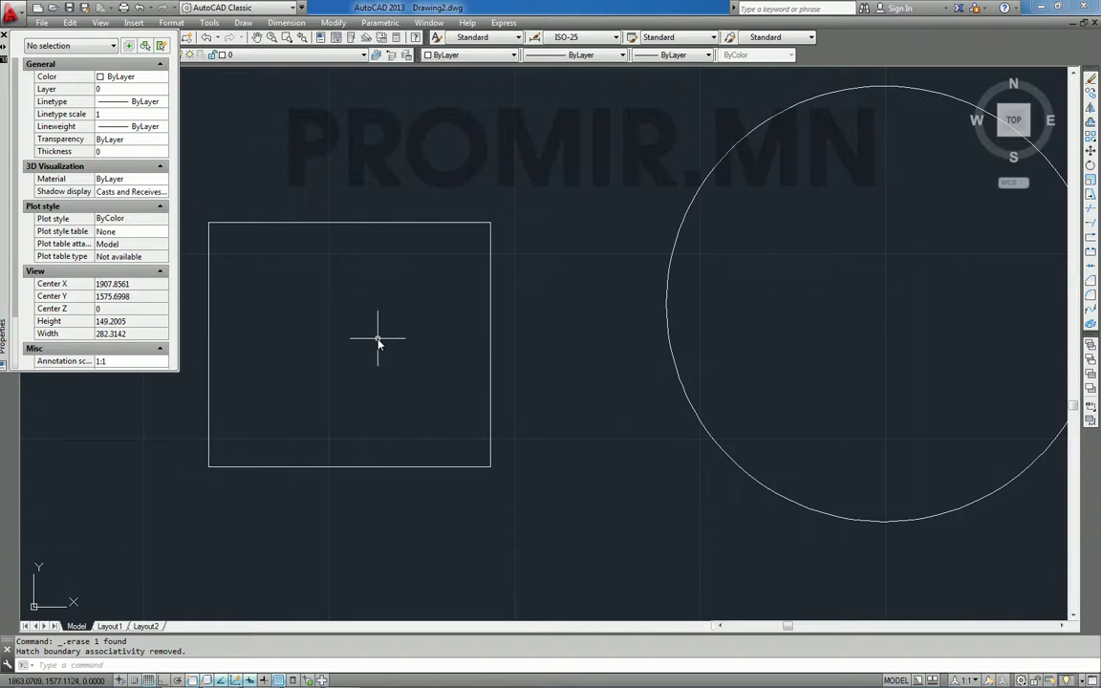
Start a new hatch and choose a one-colour gradient fill
key(ctrl+z)
text(h)
key(Return)
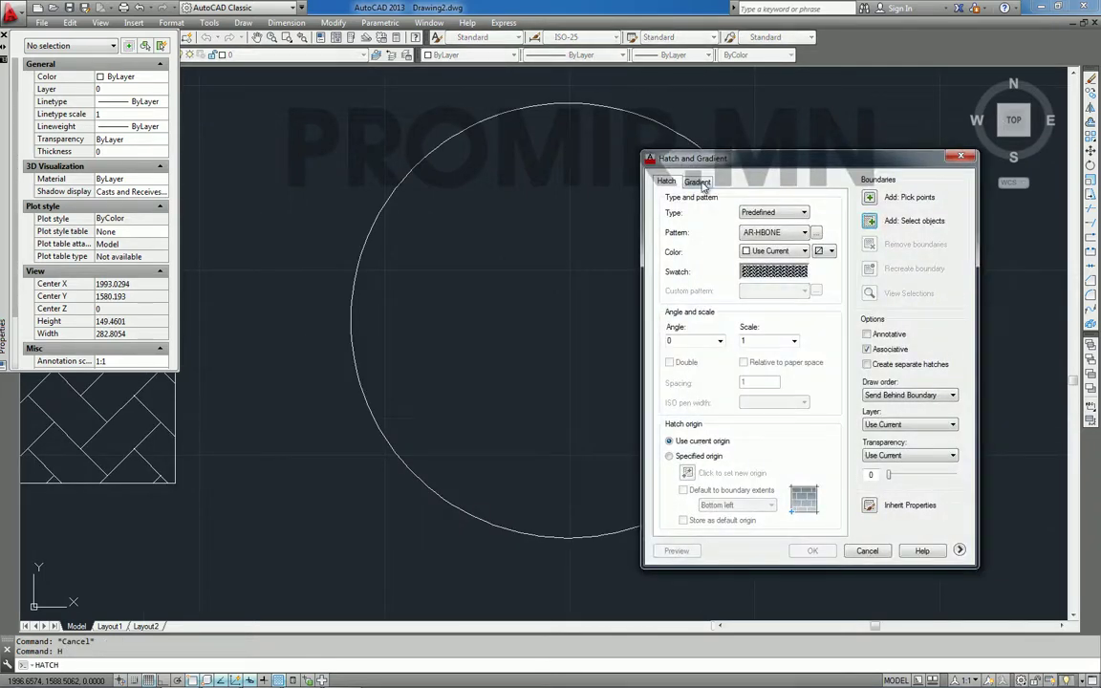
click(698, 181)
drag(688, 158, 755, 161)
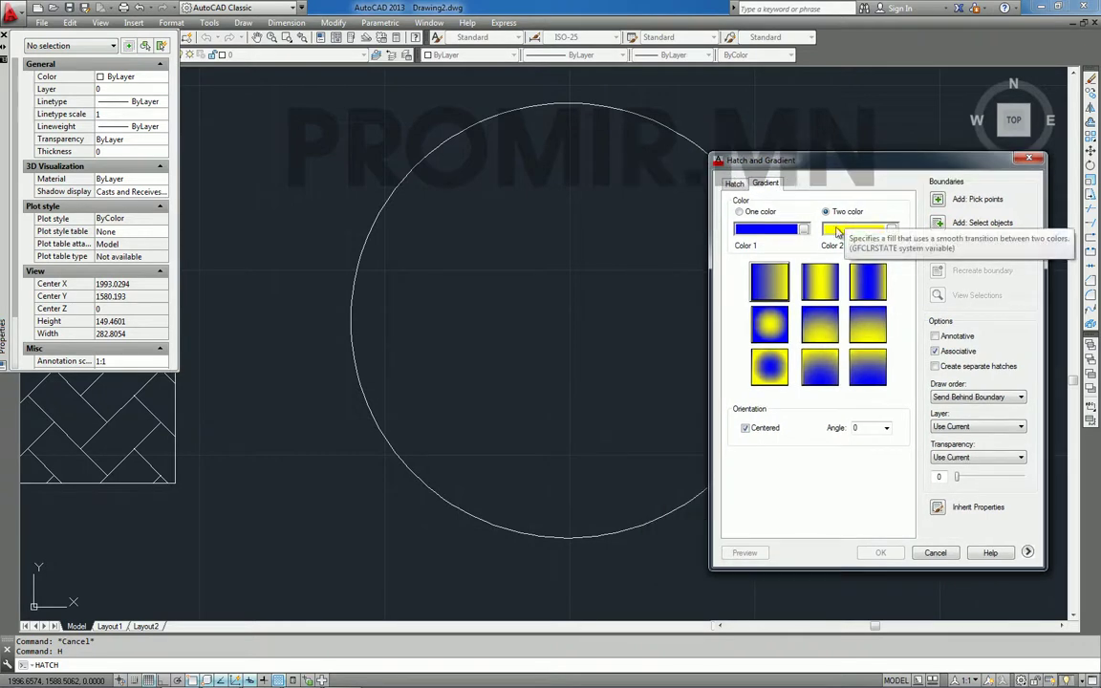
click(741, 213)
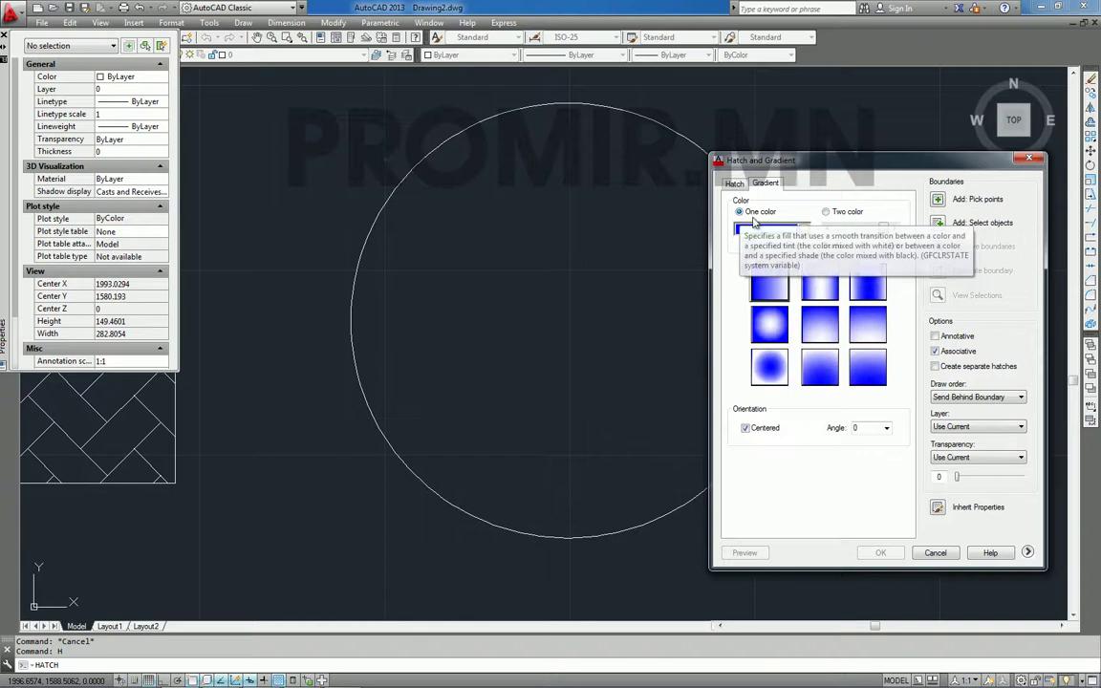
Adjust the Shade/Tint slider to near the middle
drag(887, 236, 862, 235)
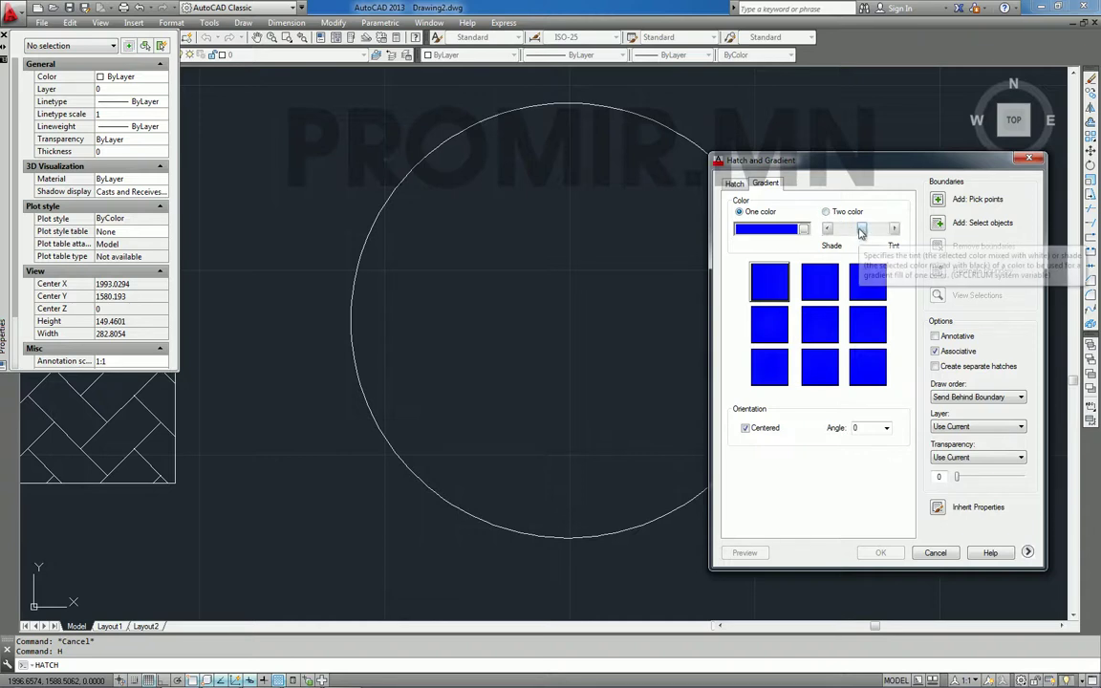
drag(857, 235, 834, 235)
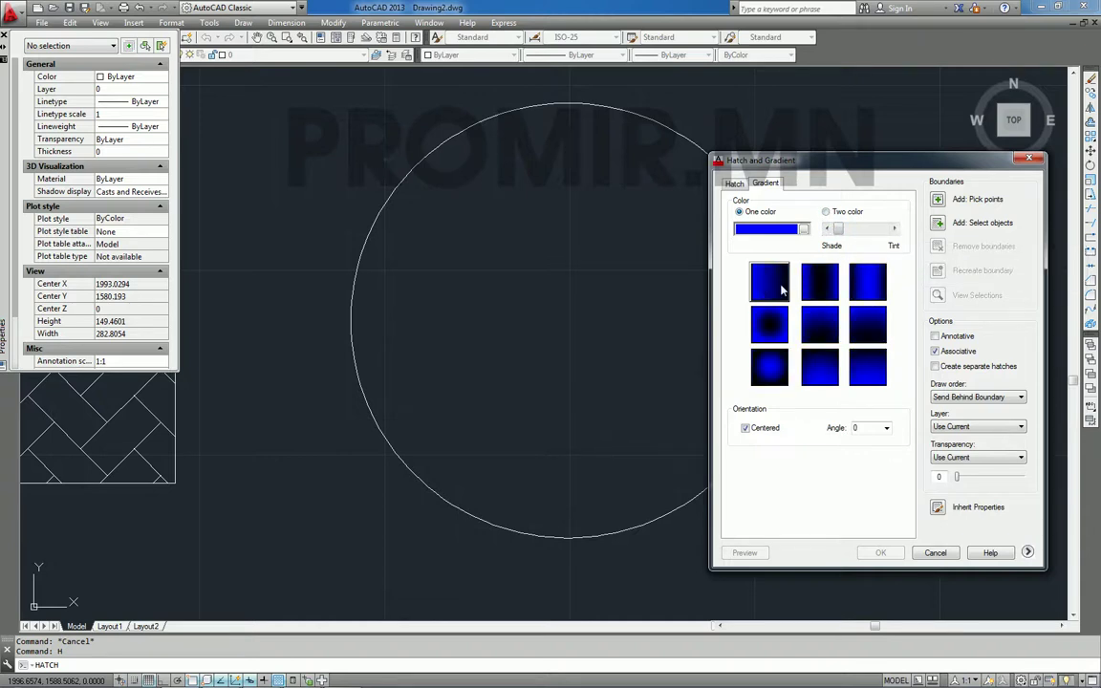
drag(837, 229, 896, 234)
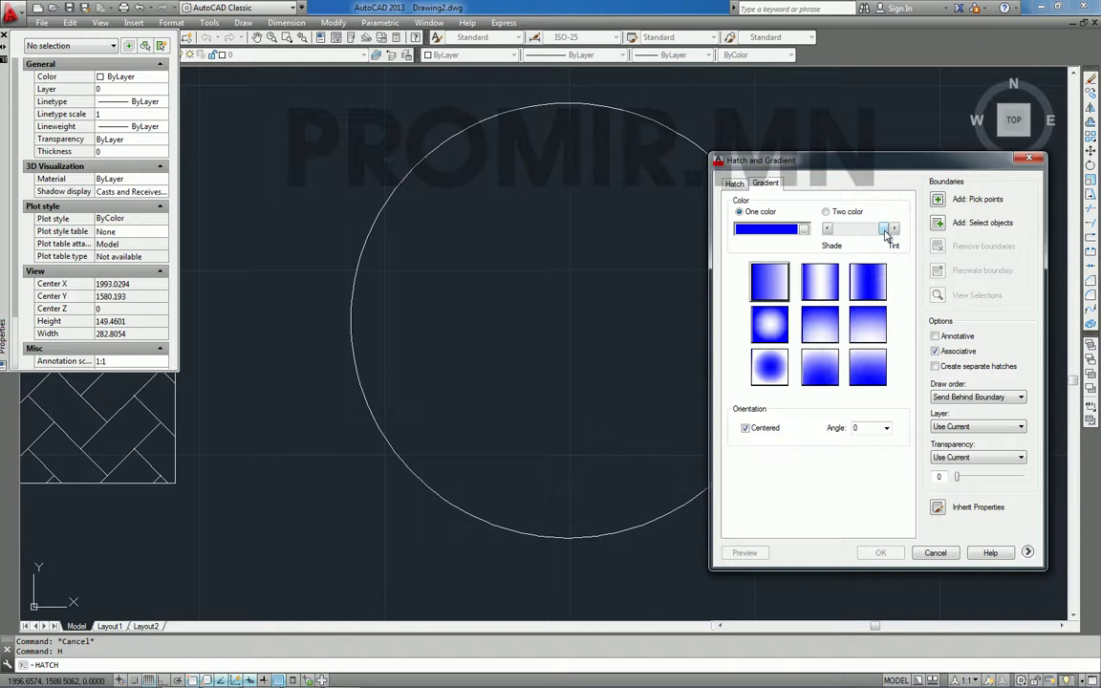
drag(885, 235, 861, 230)
Pick orange ACI colour 30 and begin picking an internal point
click(777, 234)
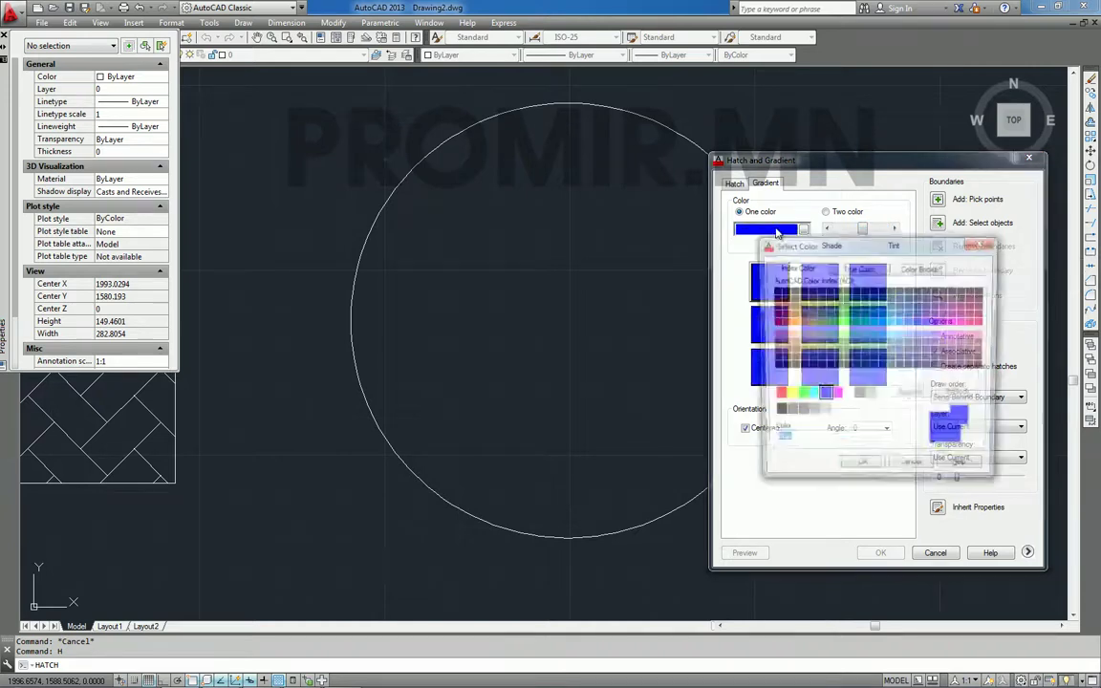
click(792, 316)
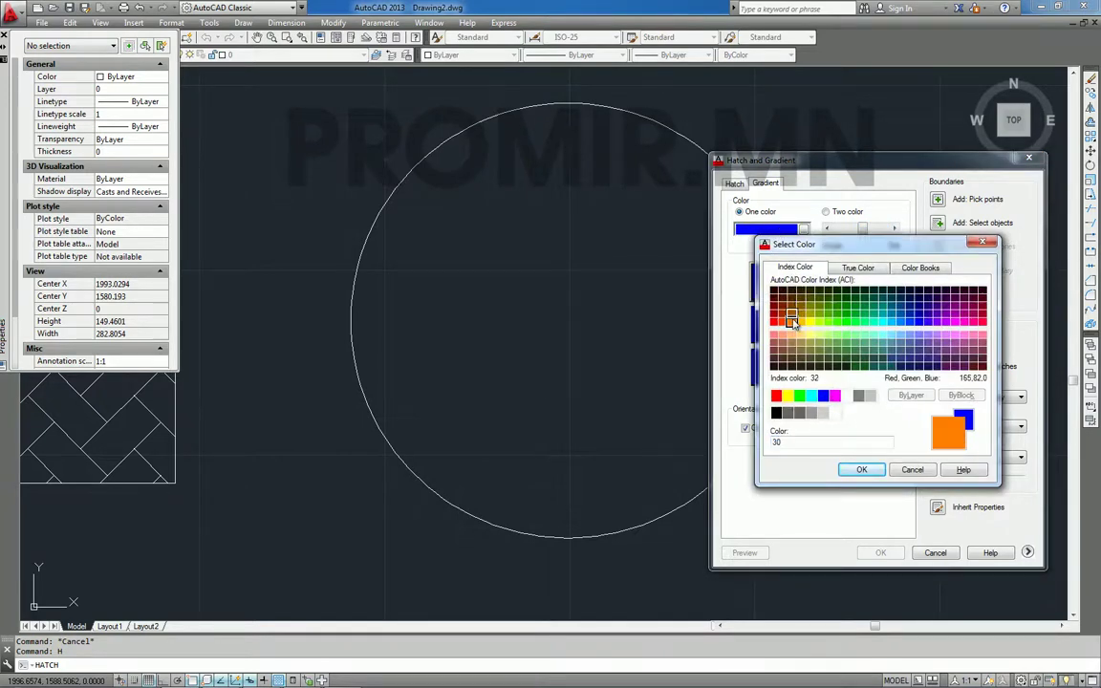
click(860, 469)
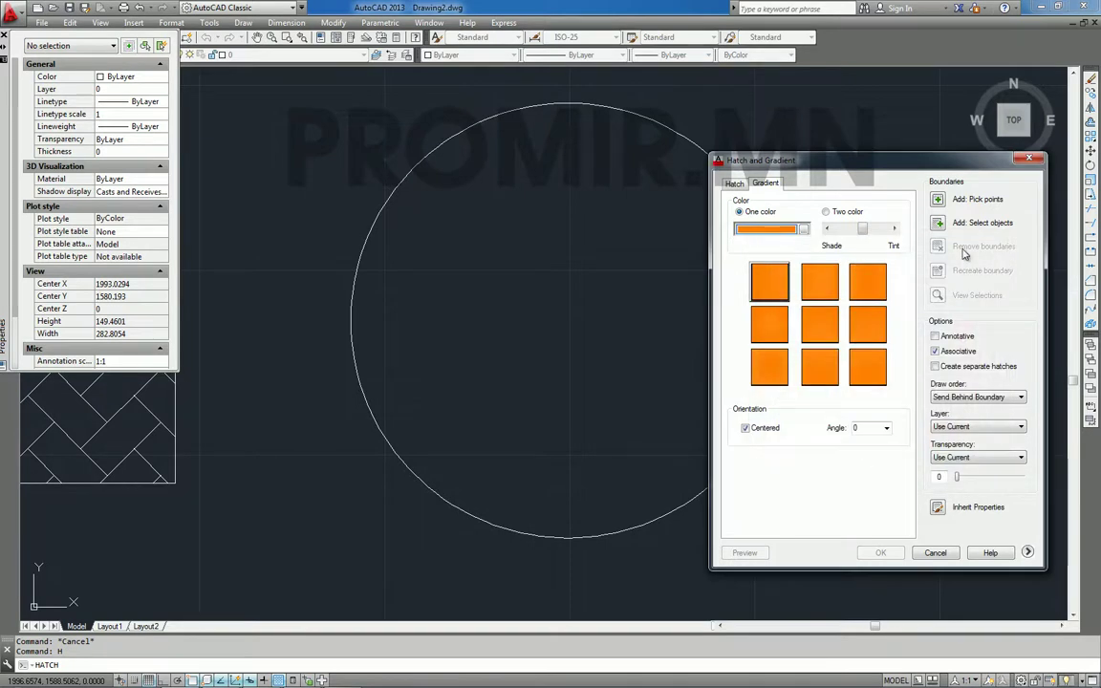
click(939, 202)
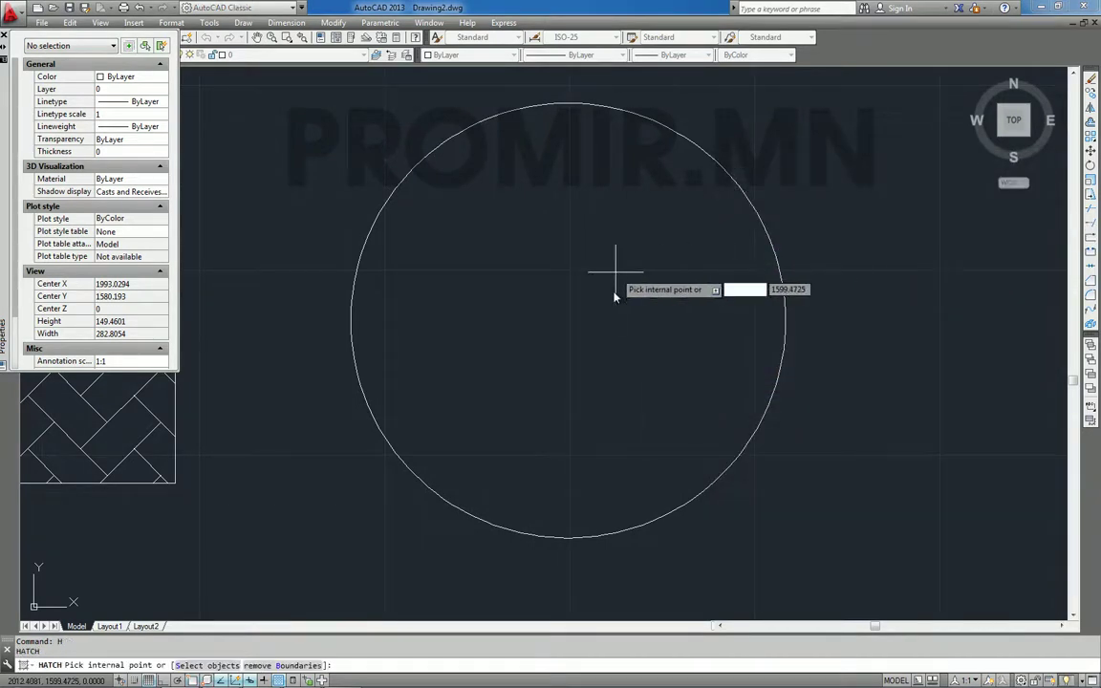
Fill the circle's interior with the orange gradient
click(614, 296)
key(Return)
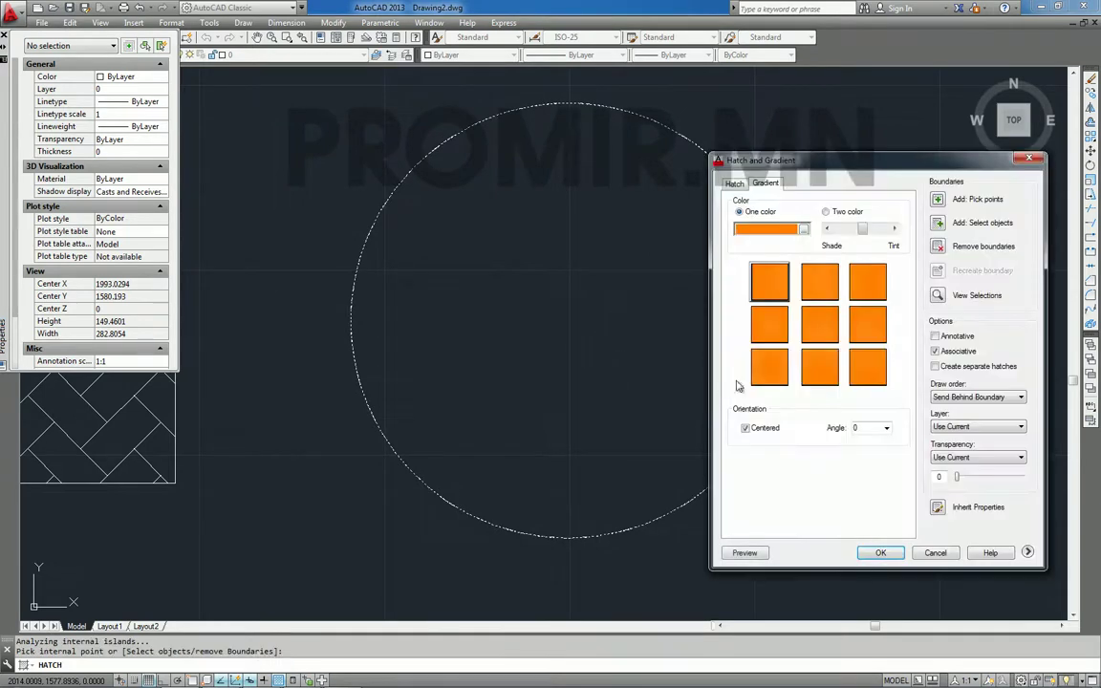
click(880, 553)
Close Properties and erase the circle and hatched rectangle with a crossing selection
scroll(625, 335, down, 4)
middle_drag(609, 331, 678, 307)
scroll(669, 306, up, 3)
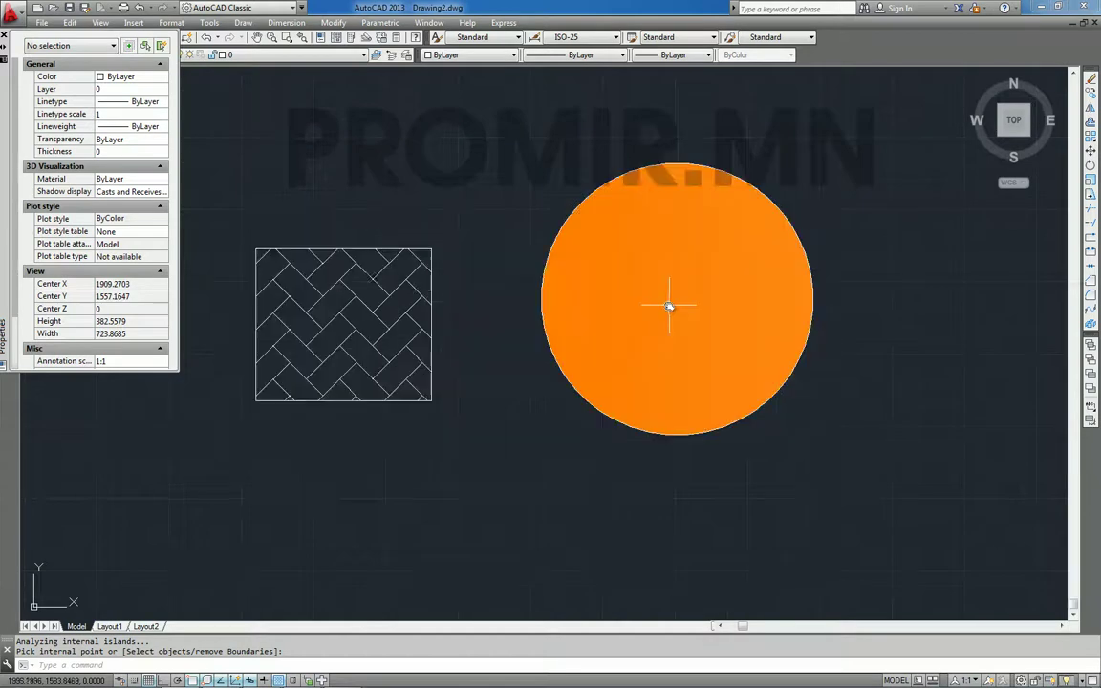
click(673, 306)
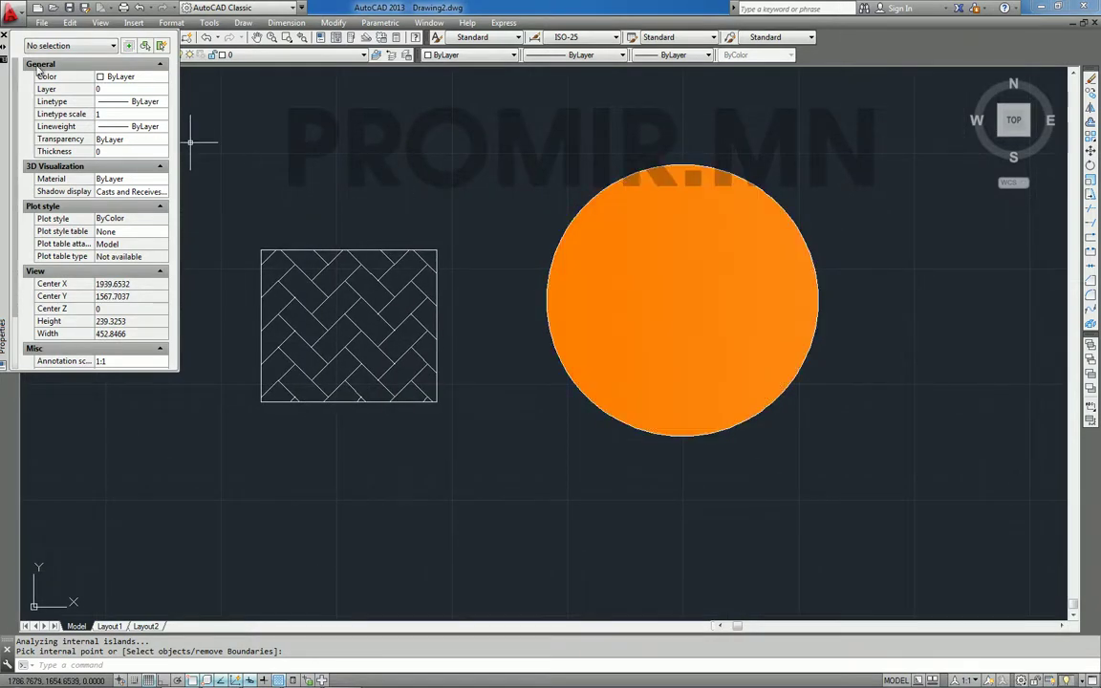
click(5, 36)
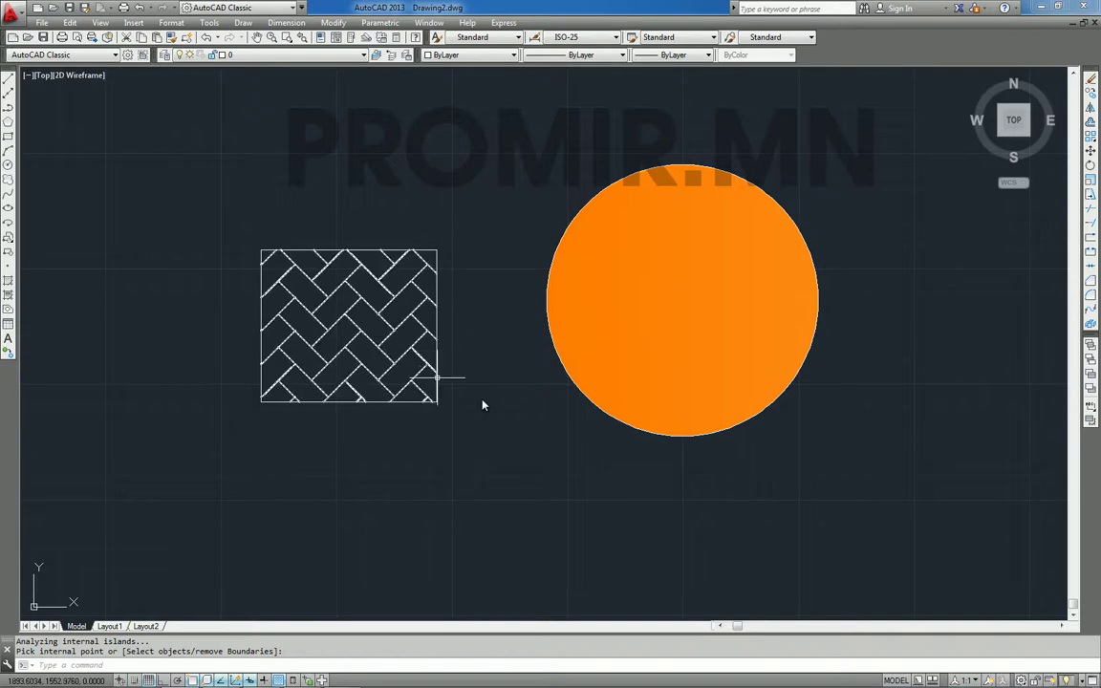
click(815, 458)
click(184, 166)
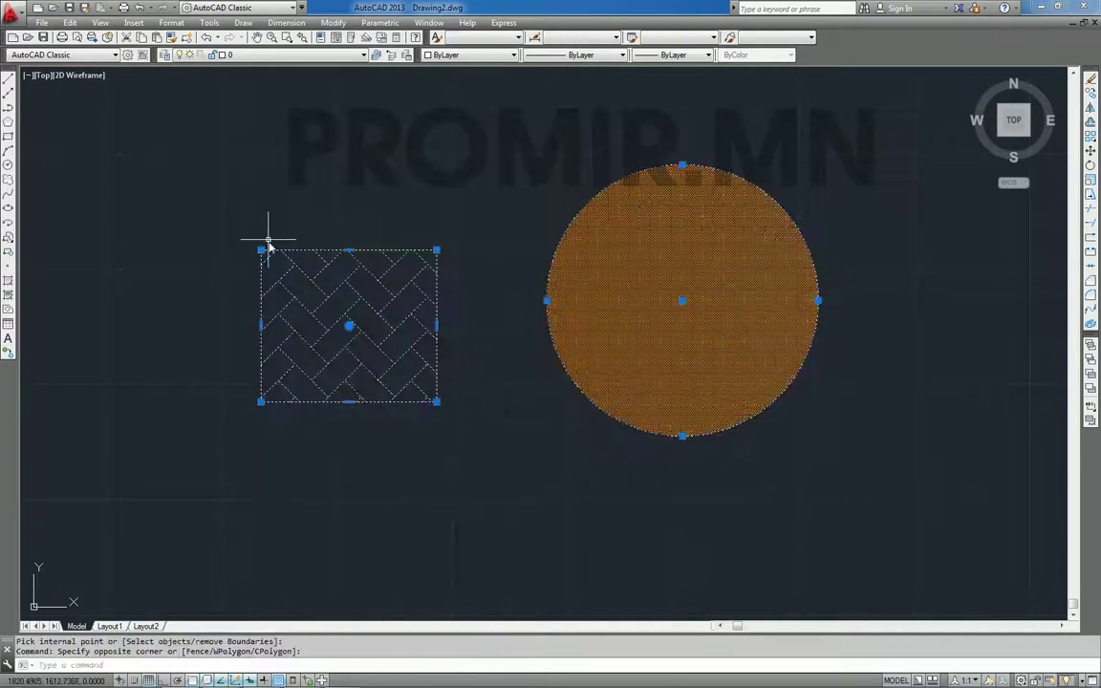
key(Delete)
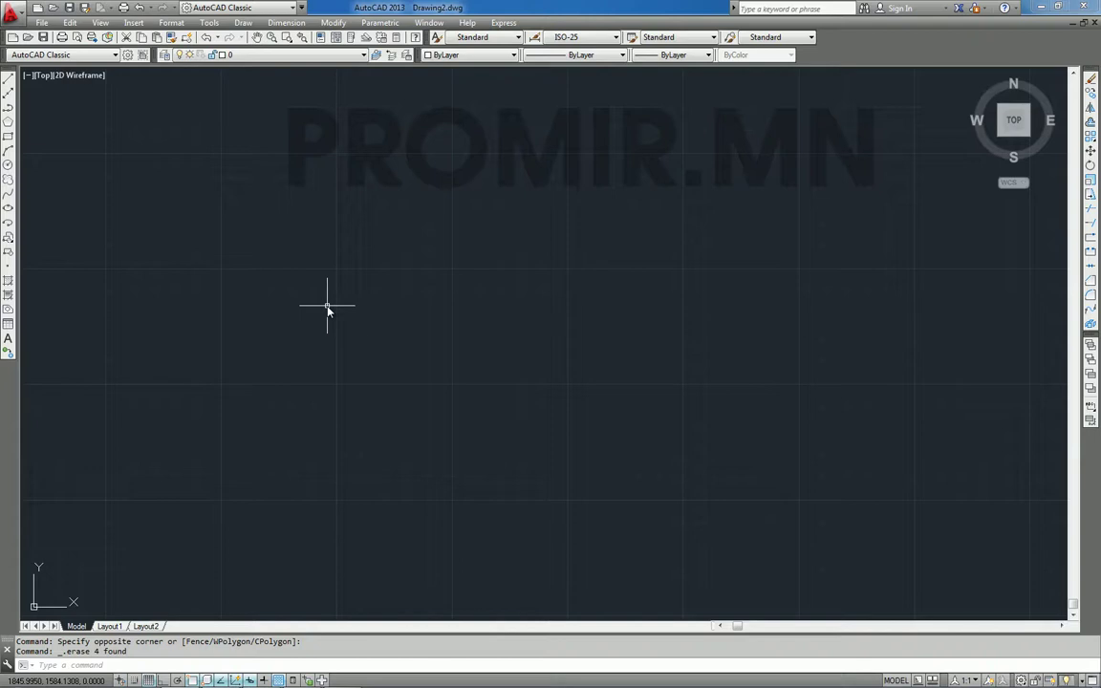
Draw a wavy five-point spline with two peaks and a dip
text(SPL)
key(Return)
click(216, 308)
click(346, 169)
click(587, 225)
click(723, 198)
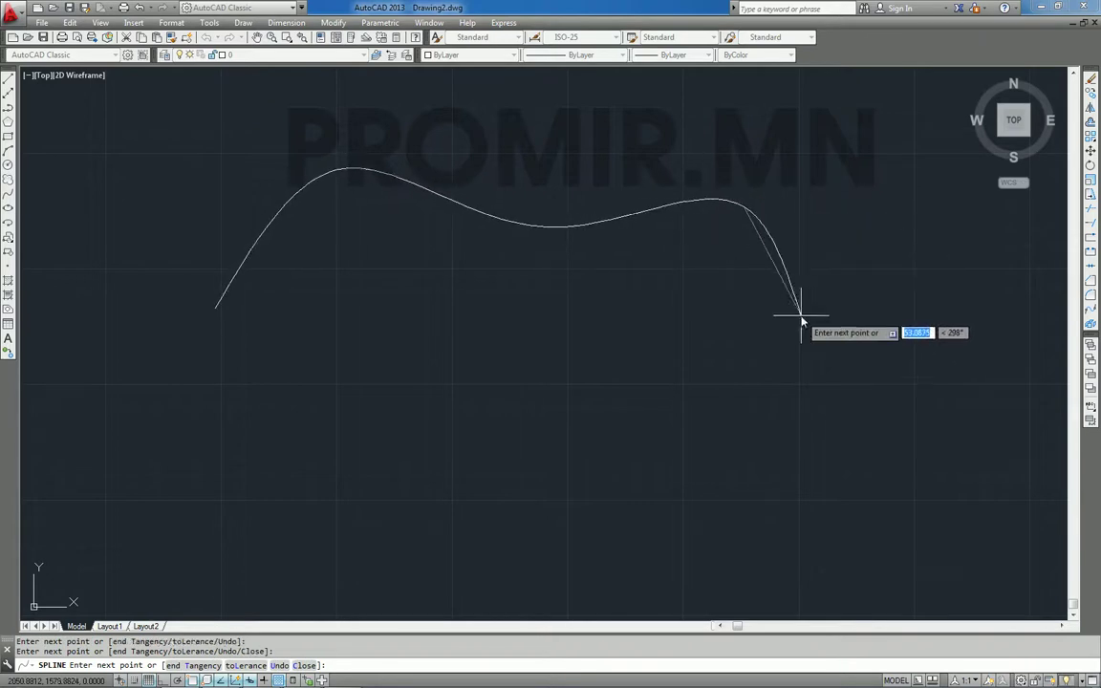
click(800, 328)
right_click(800, 328)
click(818, 336)
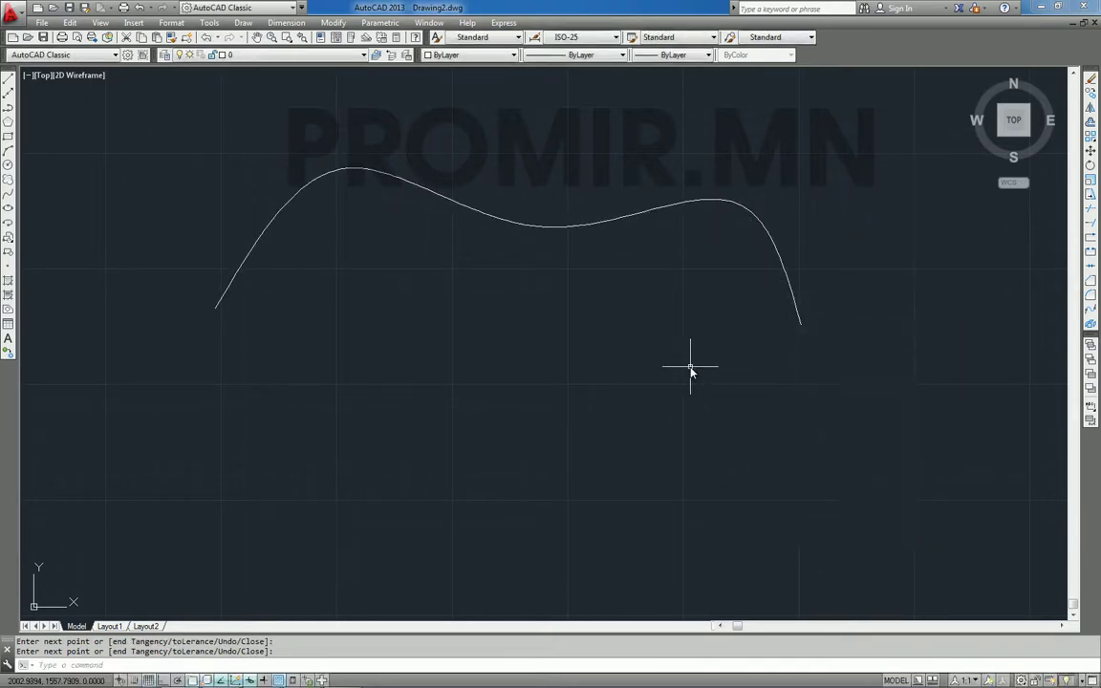
Draw a polyline from the spline's right end down, along the bottom, up and left
text(pl)
key(Return)
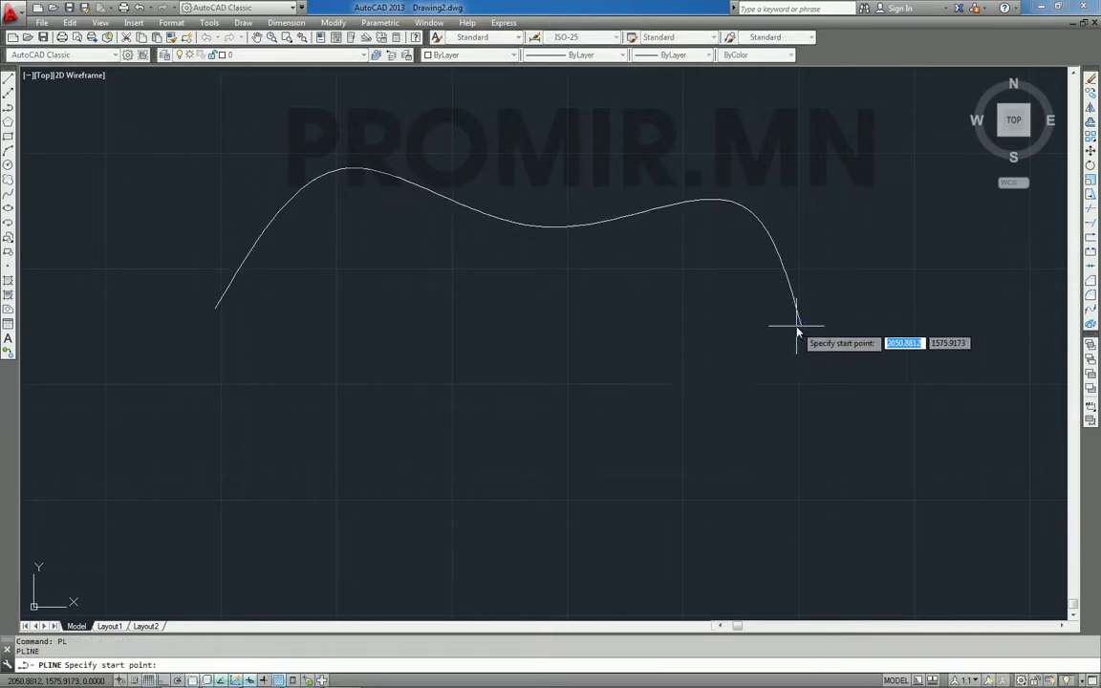
click(800, 328)
click(735, 522)
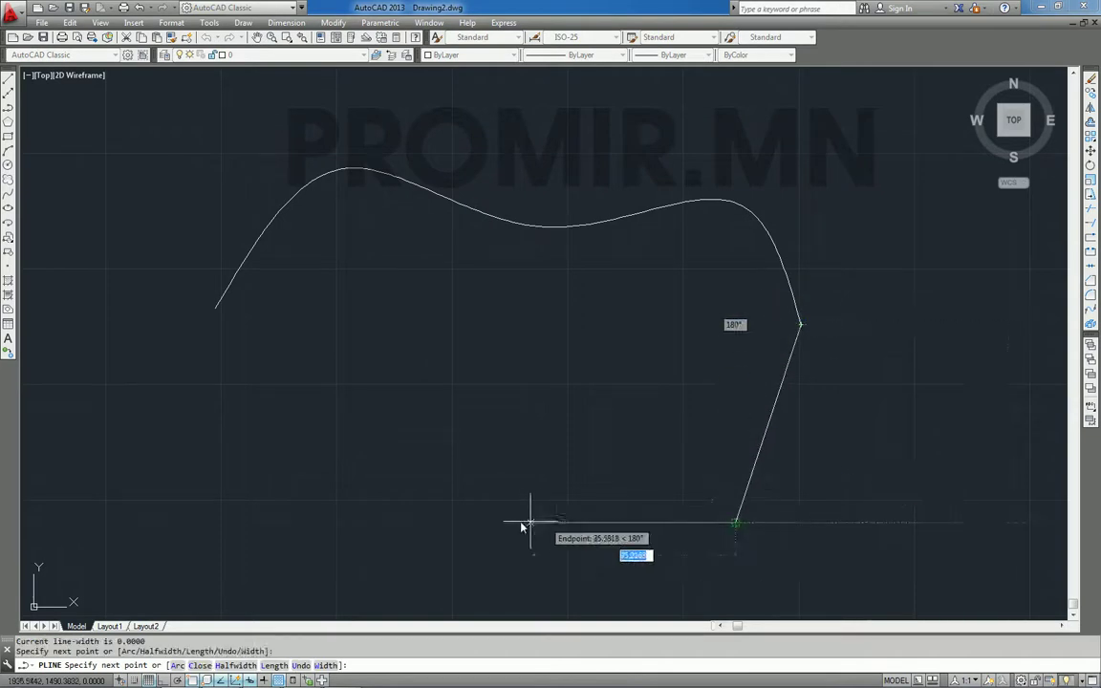
click(494, 522)
click(481, 411)
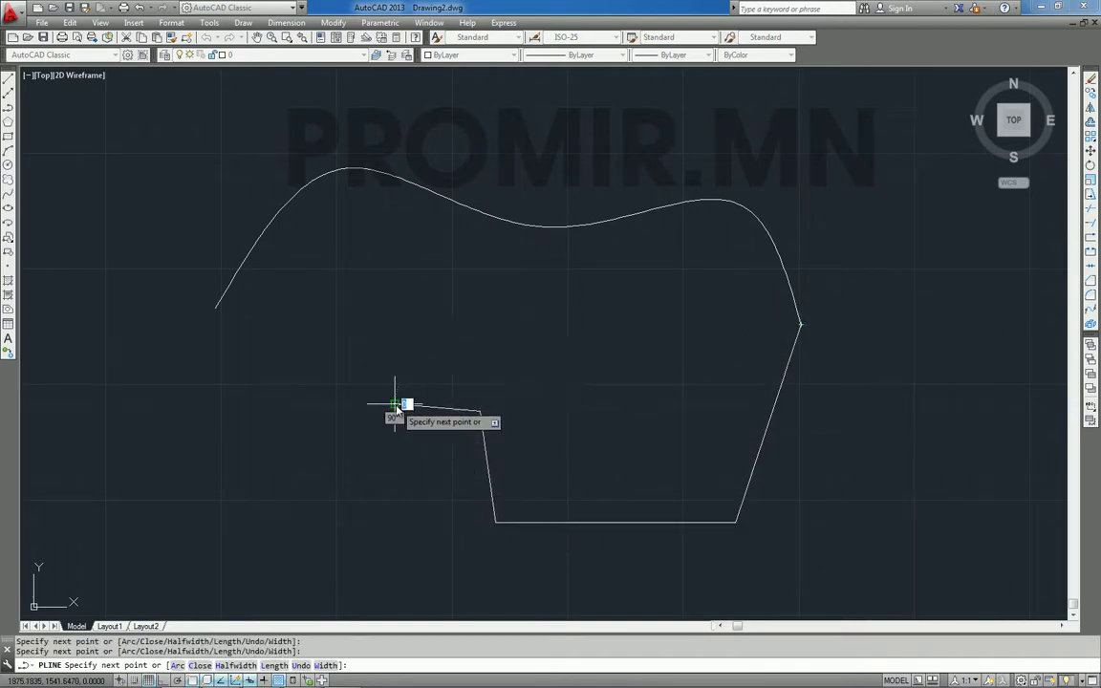
click(397, 407)
key(Escape)
key(Escape)
Draw an arc from the polyline's open end to the spline's start point
text(a)
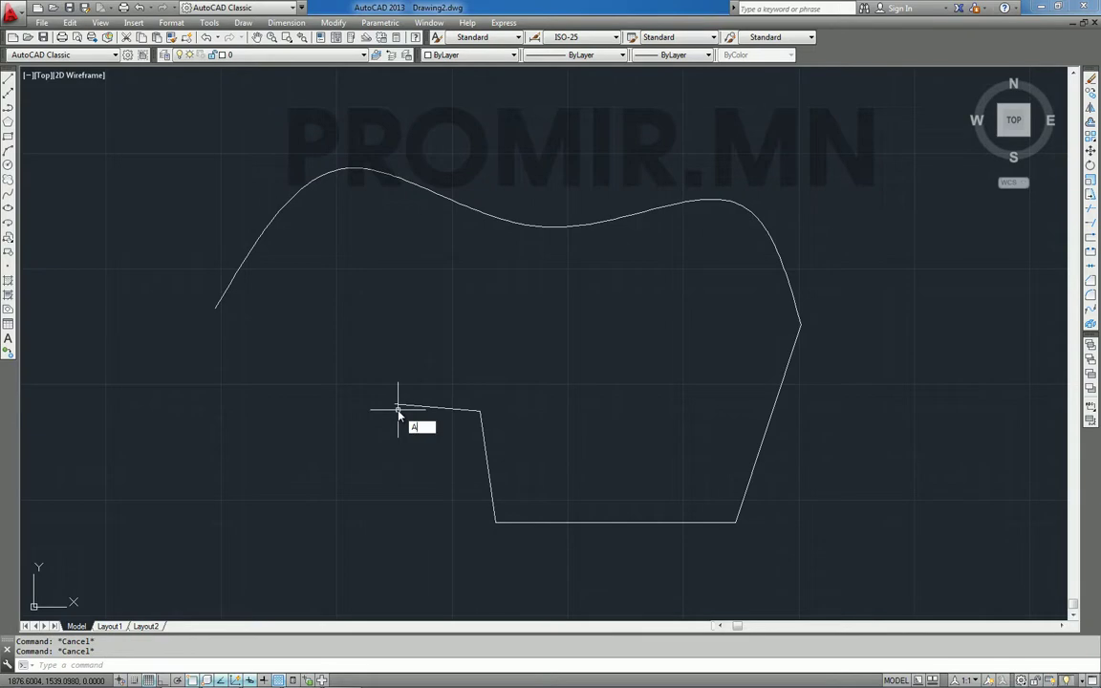
key(Return)
click(397, 406)
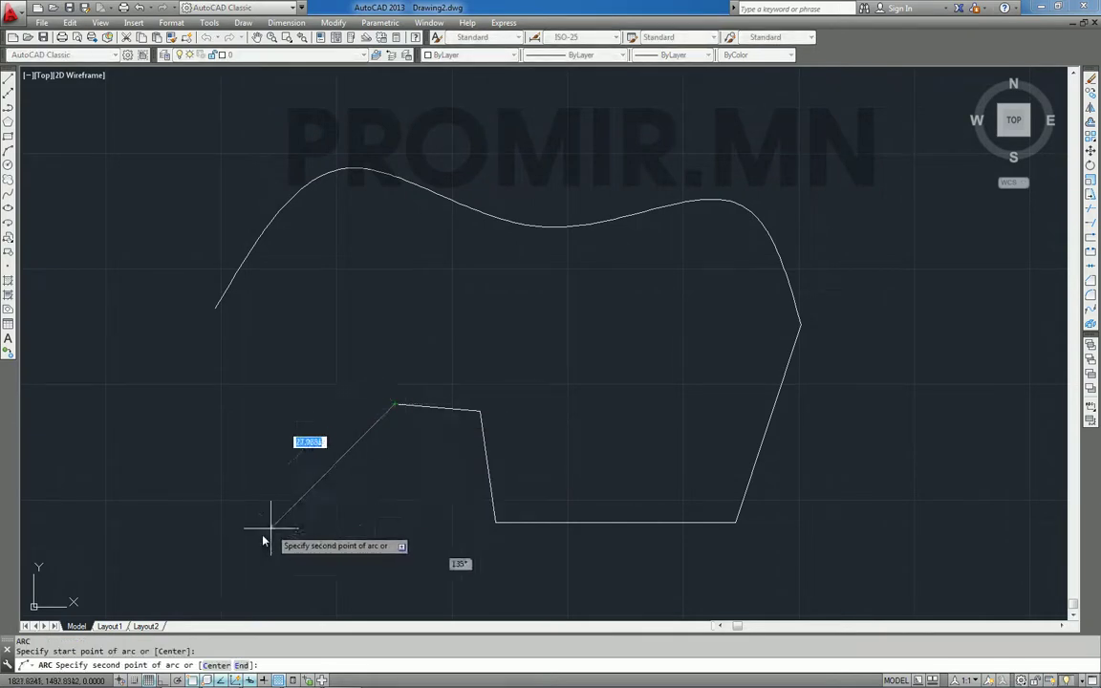
click(248, 563)
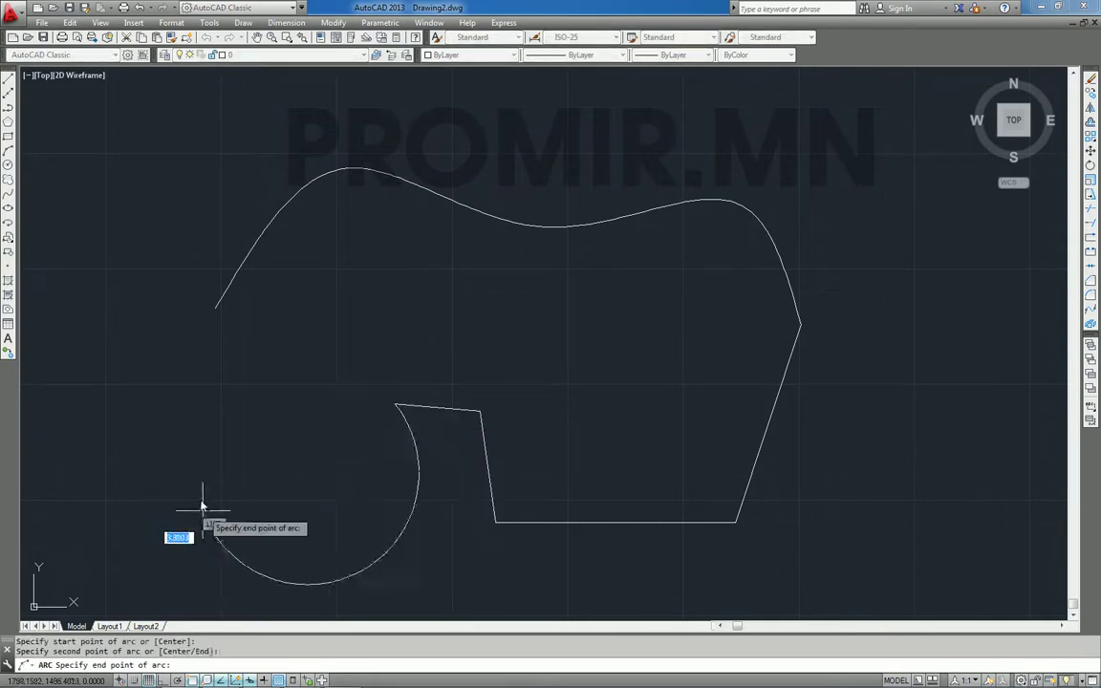
click(216, 309)
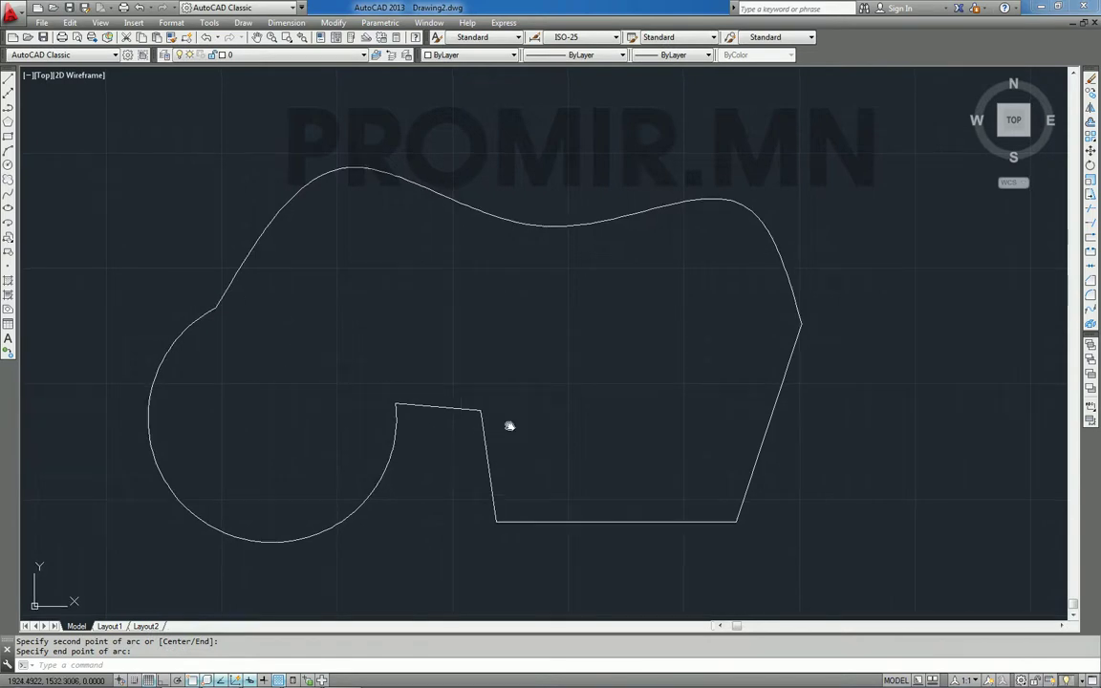
middle_drag(509, 426, 534, 398)
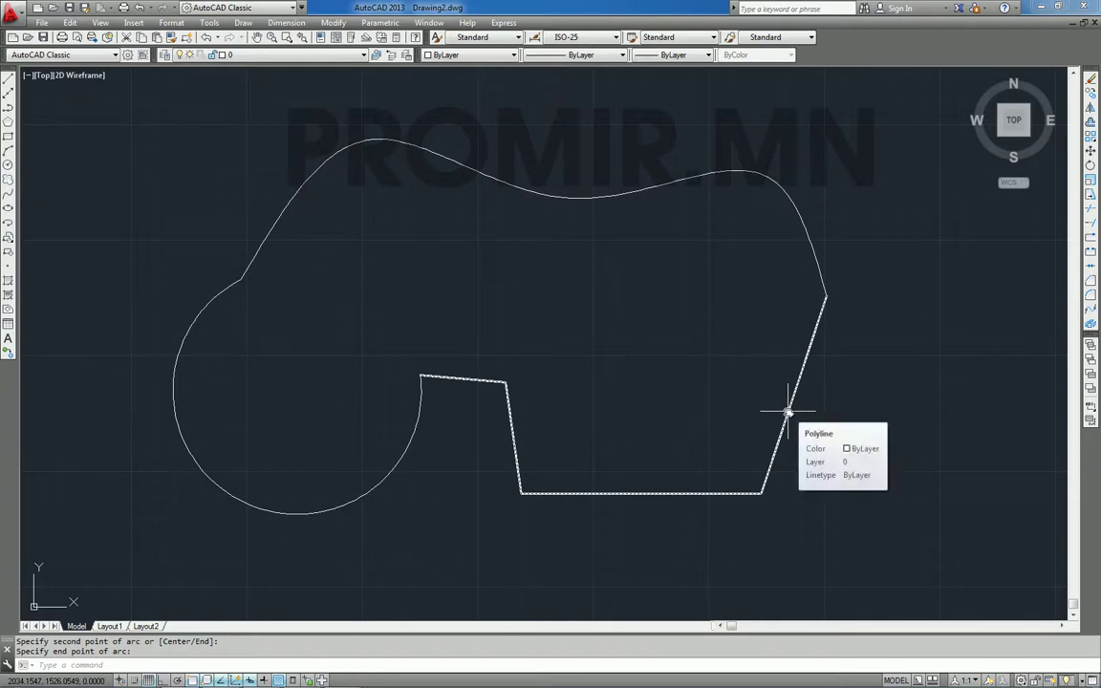
Grip-stretch the spline's left end point onto the arc's endpoint
click(420, 392)
click(258, 244)
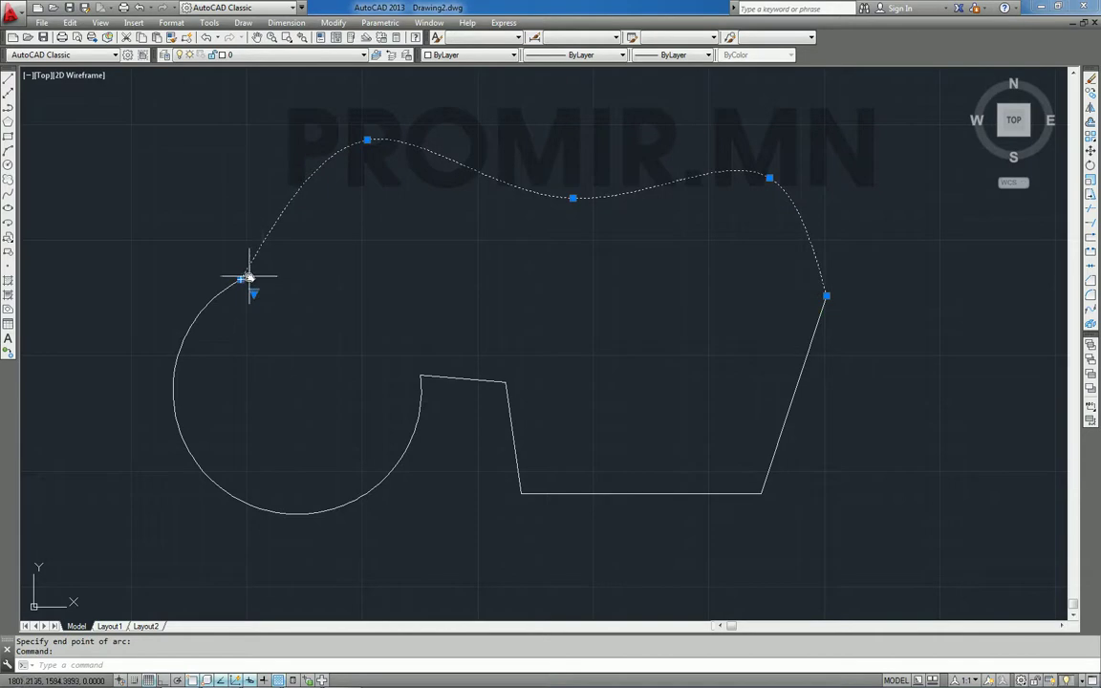
click(239, 279)
click(245, 190)
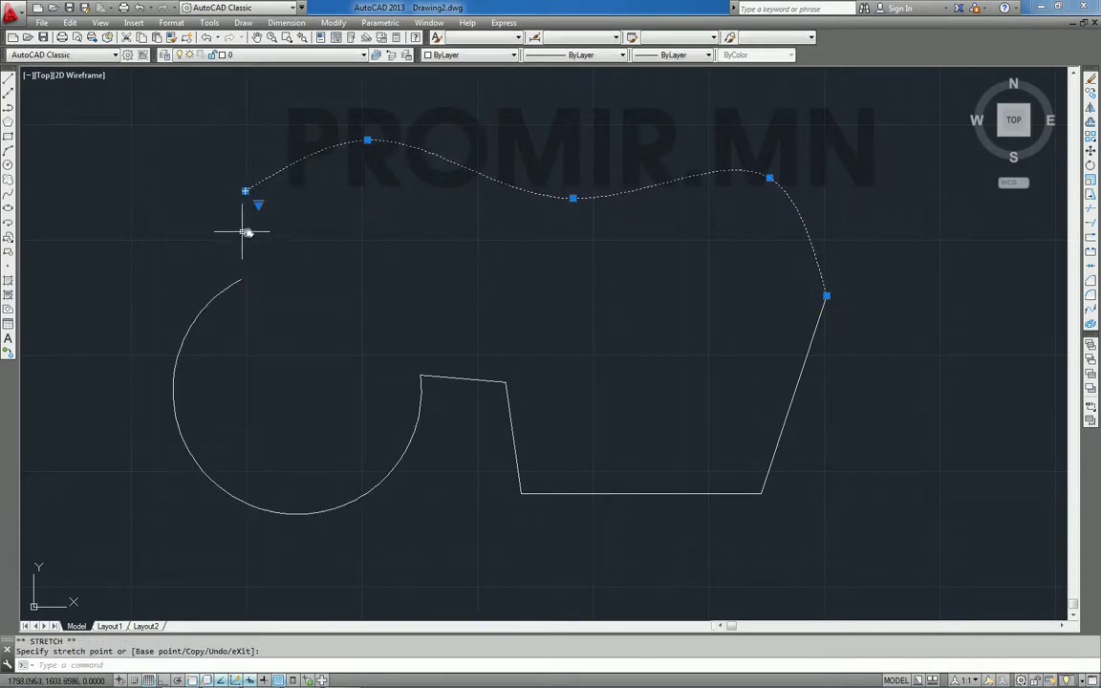
key(Escape)
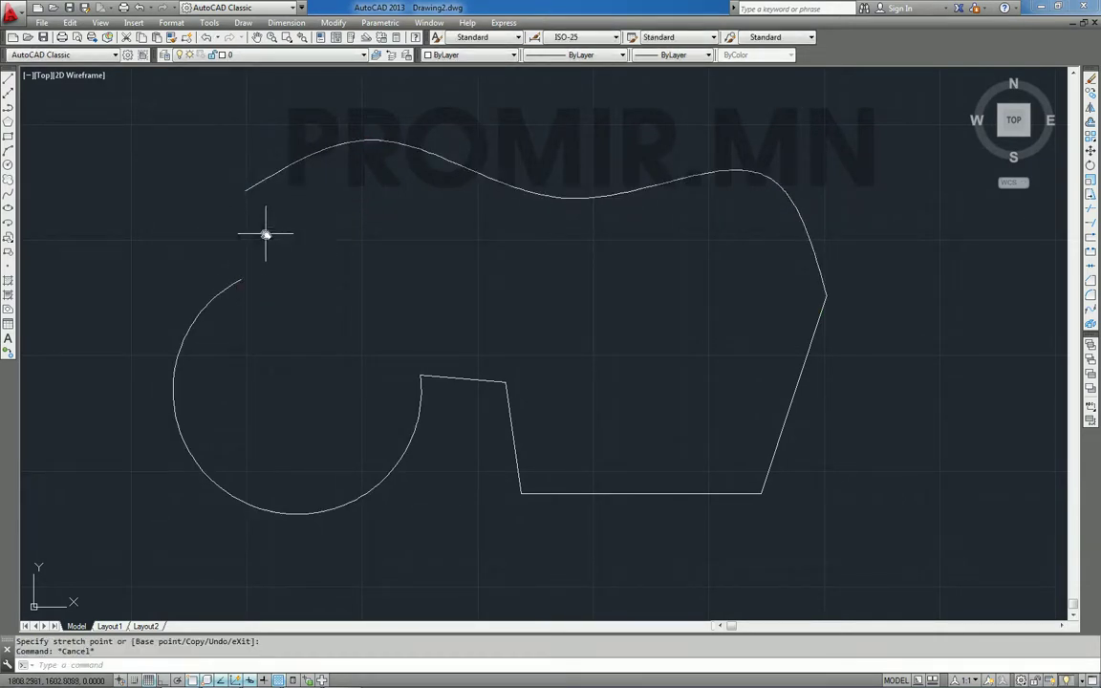
click(257, 183)
click(246, 193)
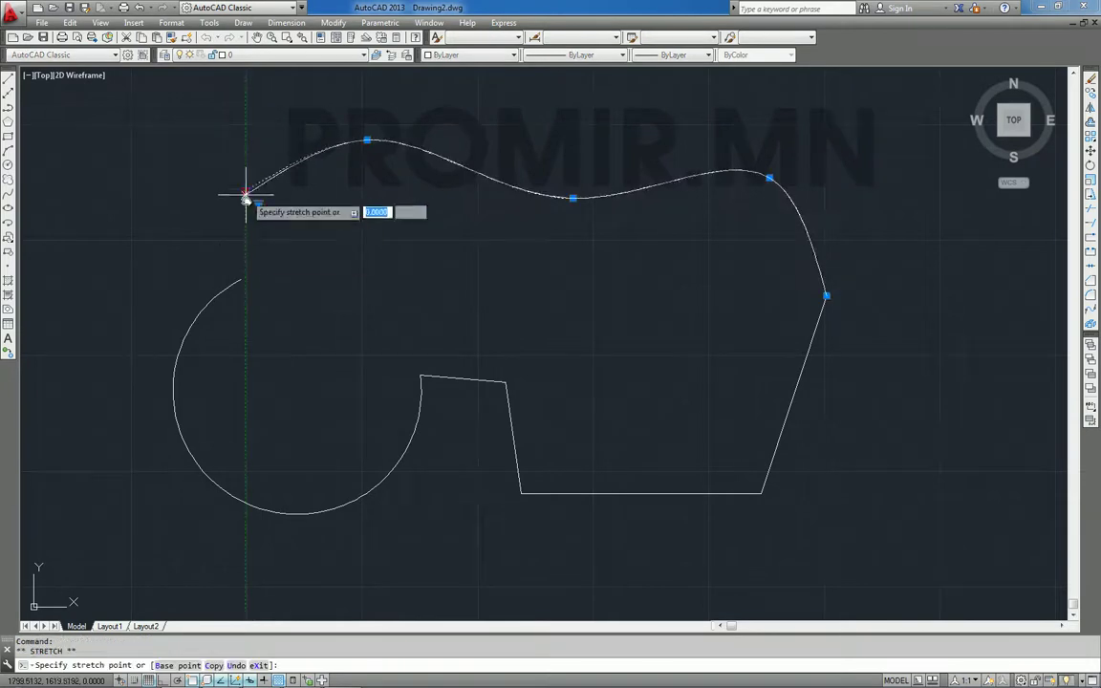
click(245, 281)
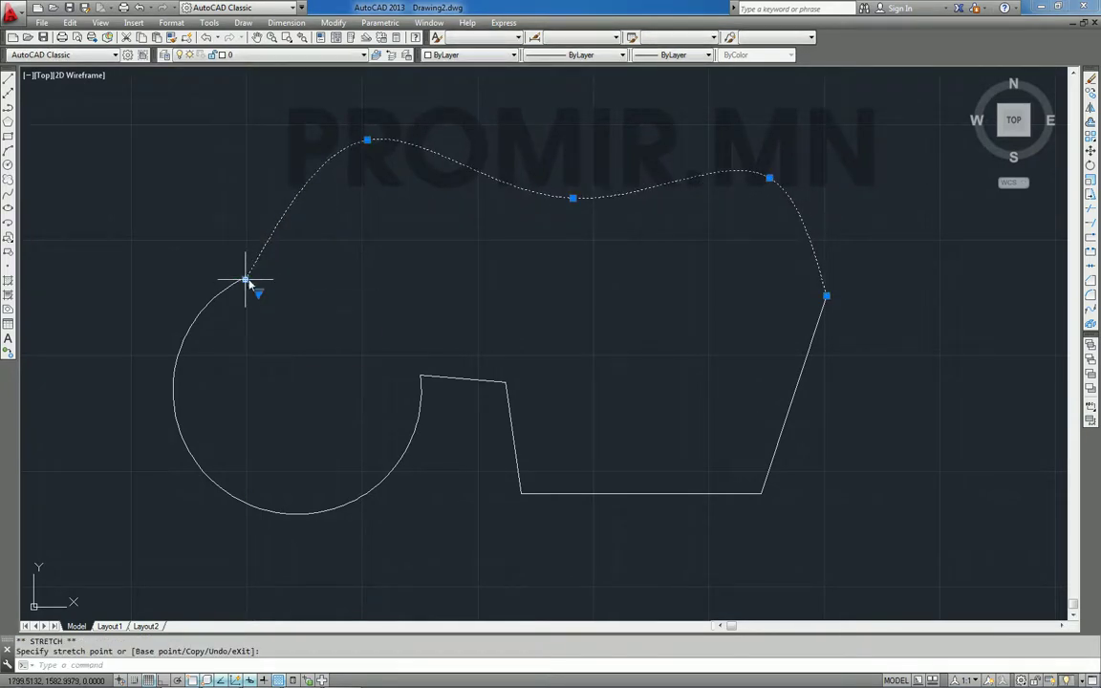
click(246, 194)
click(246, 196)
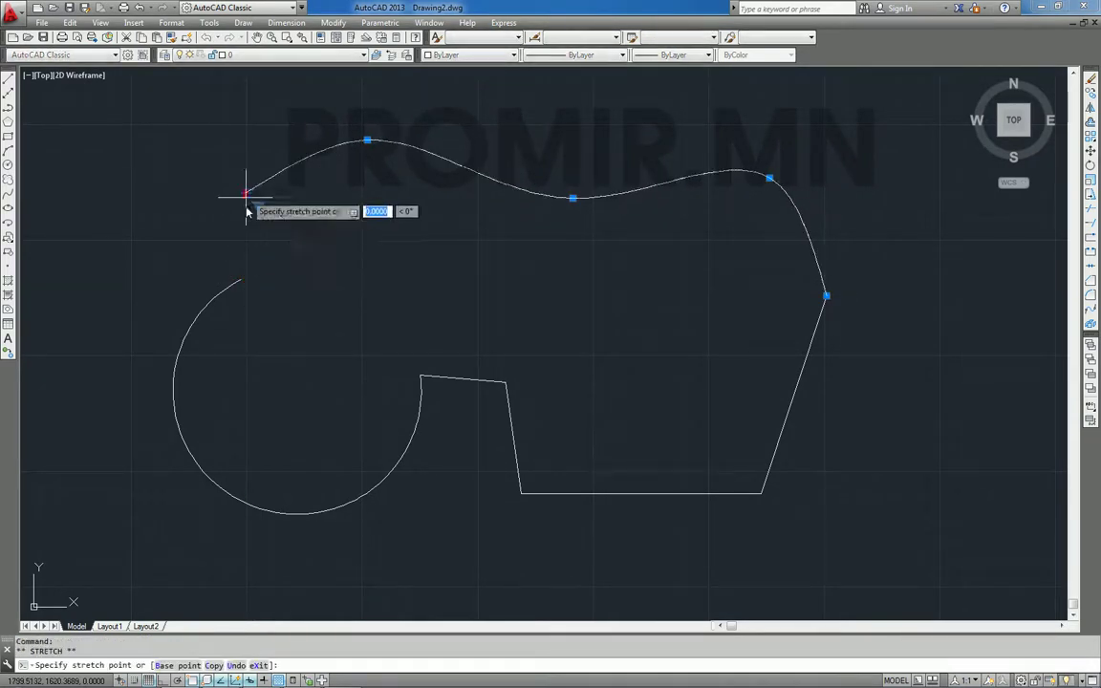
click(241, 279)
key(Escape)
key(Escape)
Create a region from the spline, polyline and arc with REG
text(RE)
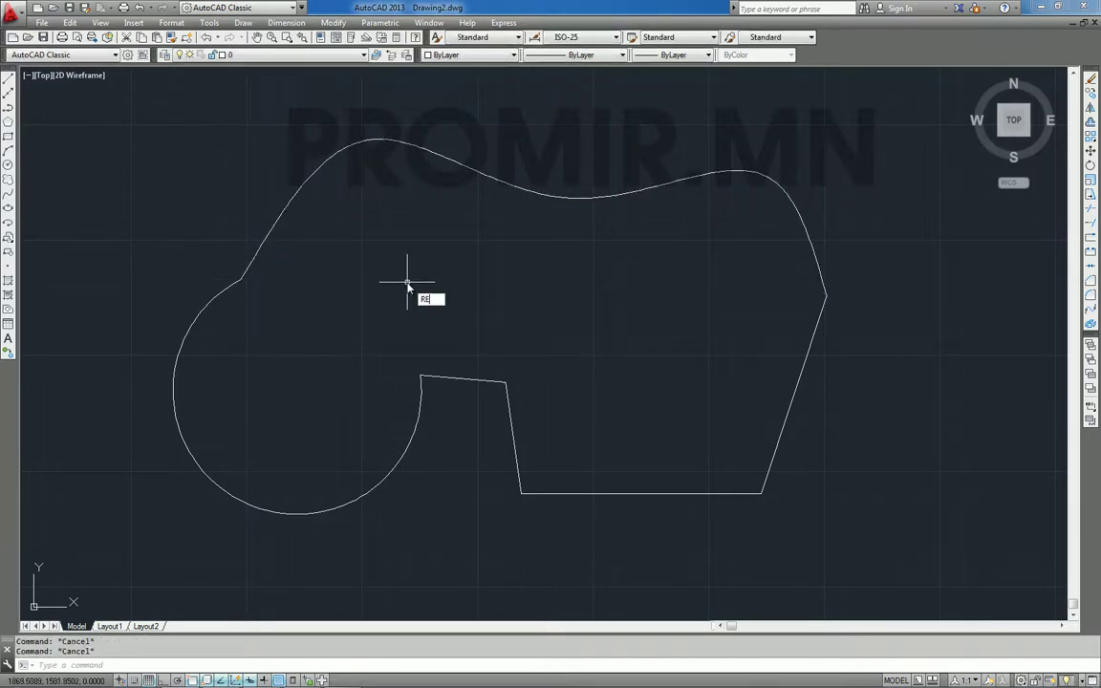
text(G)
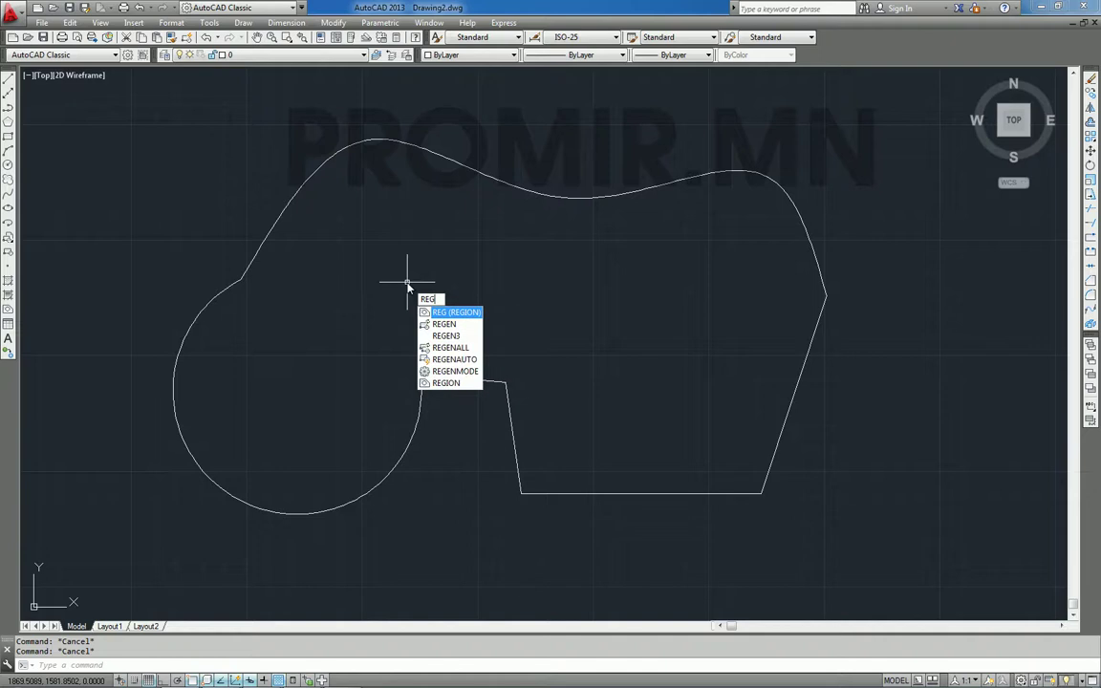
key(Return)
click(299, 195)
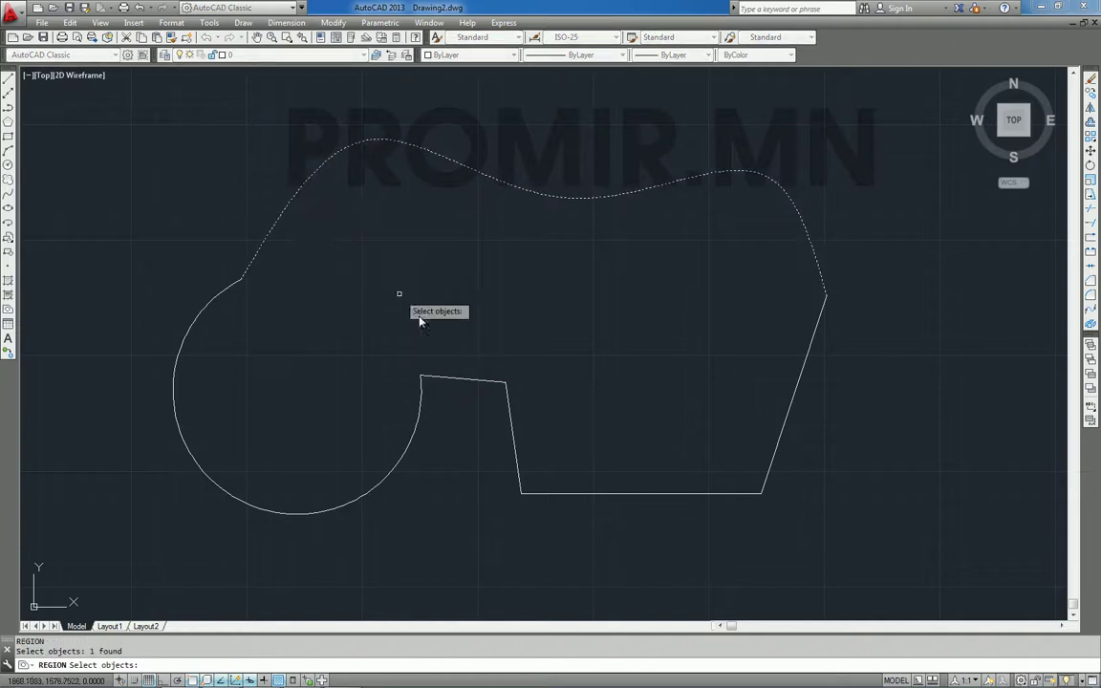
click(466, 381)
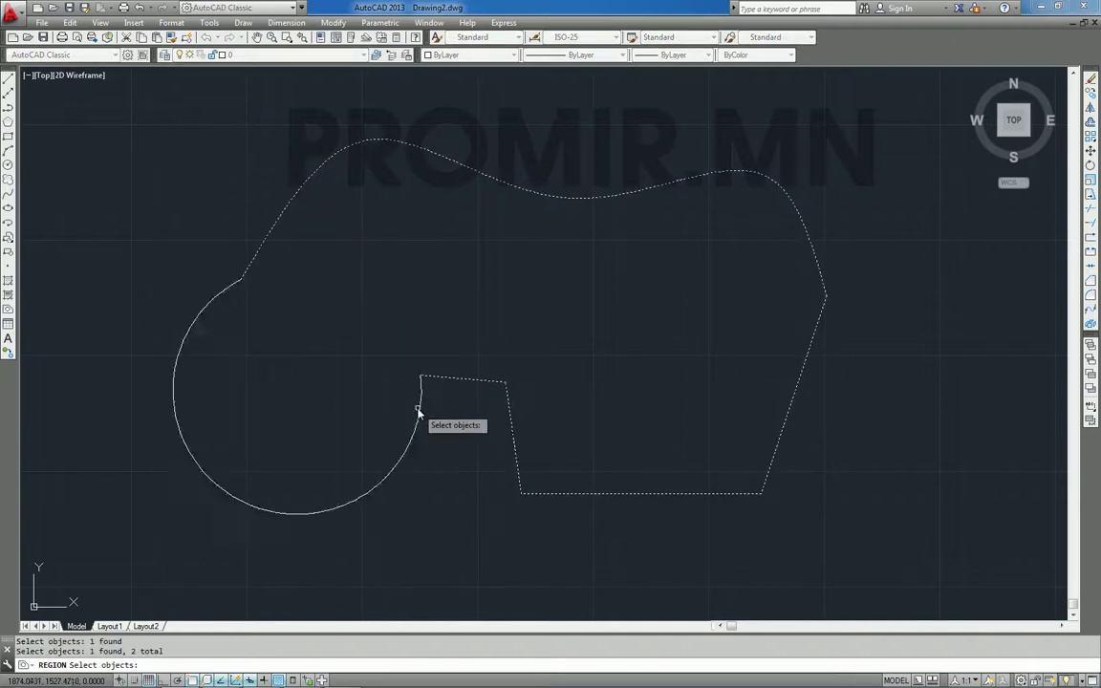
click(418, 409)
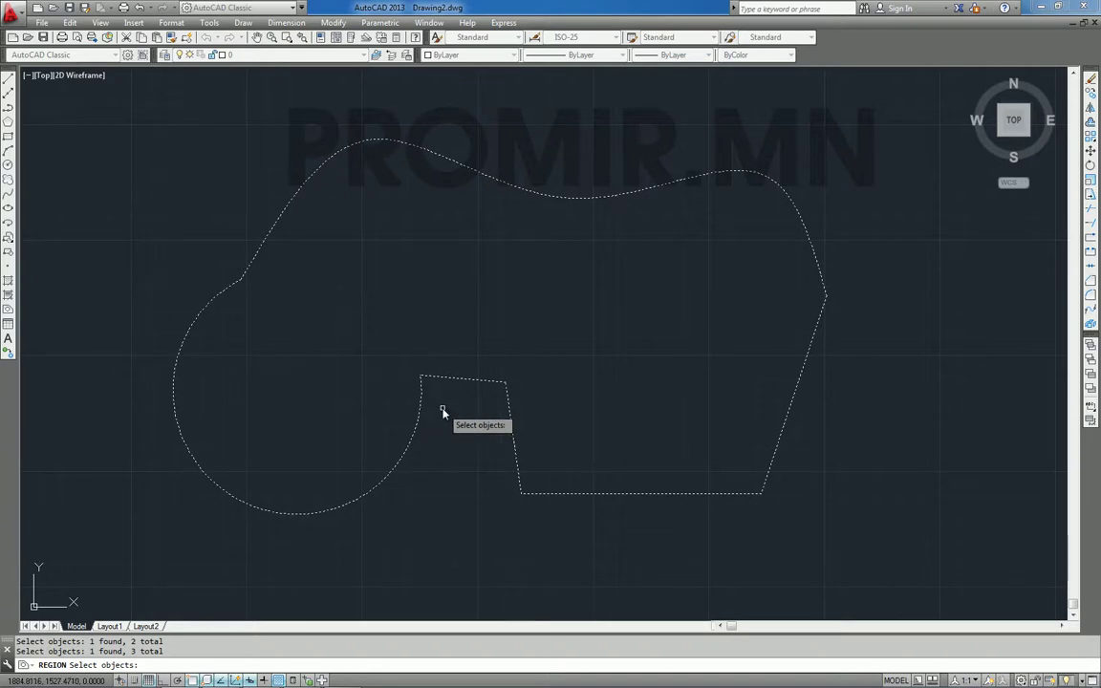
key(Return)
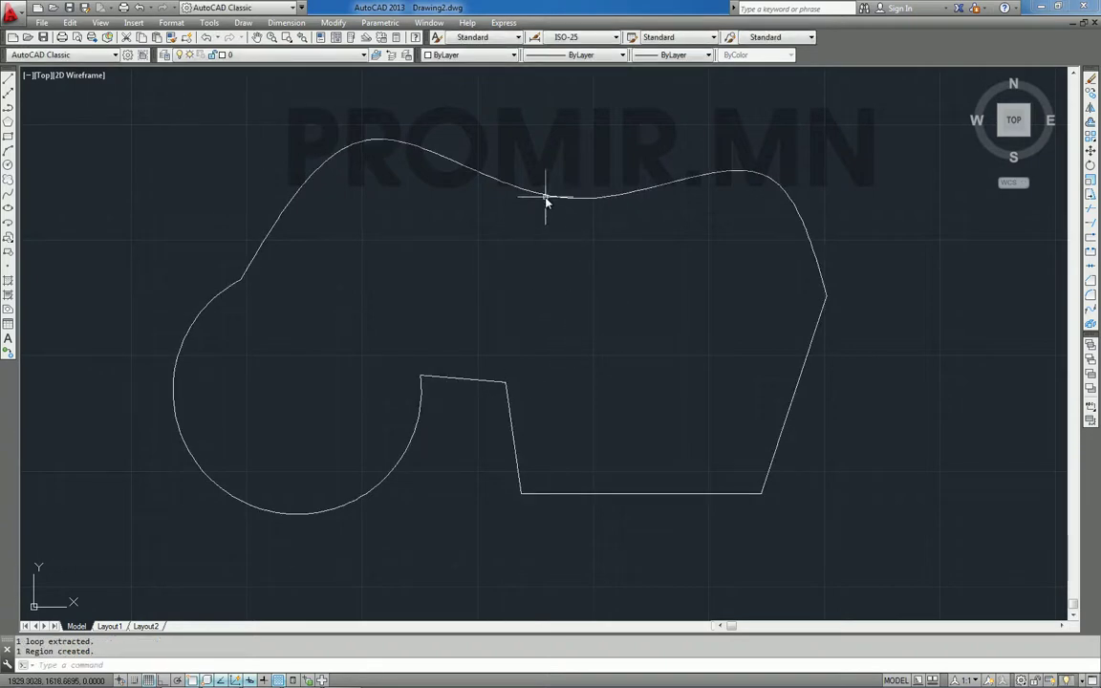
Select the new region and delete it
click(545, 196)
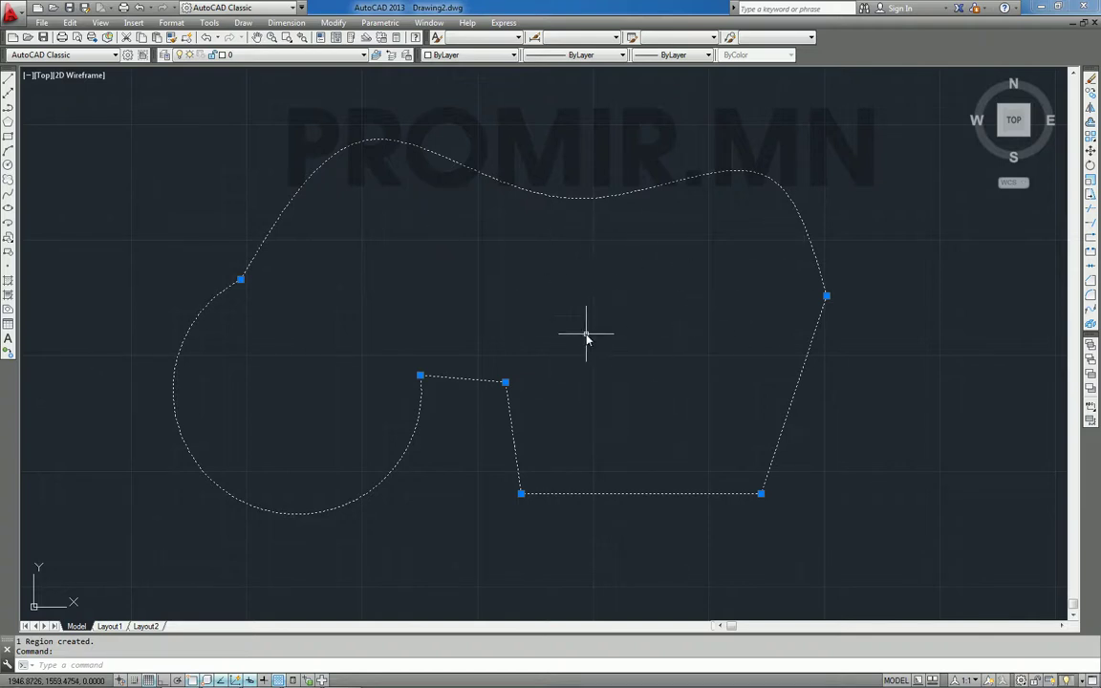
key(Delete)
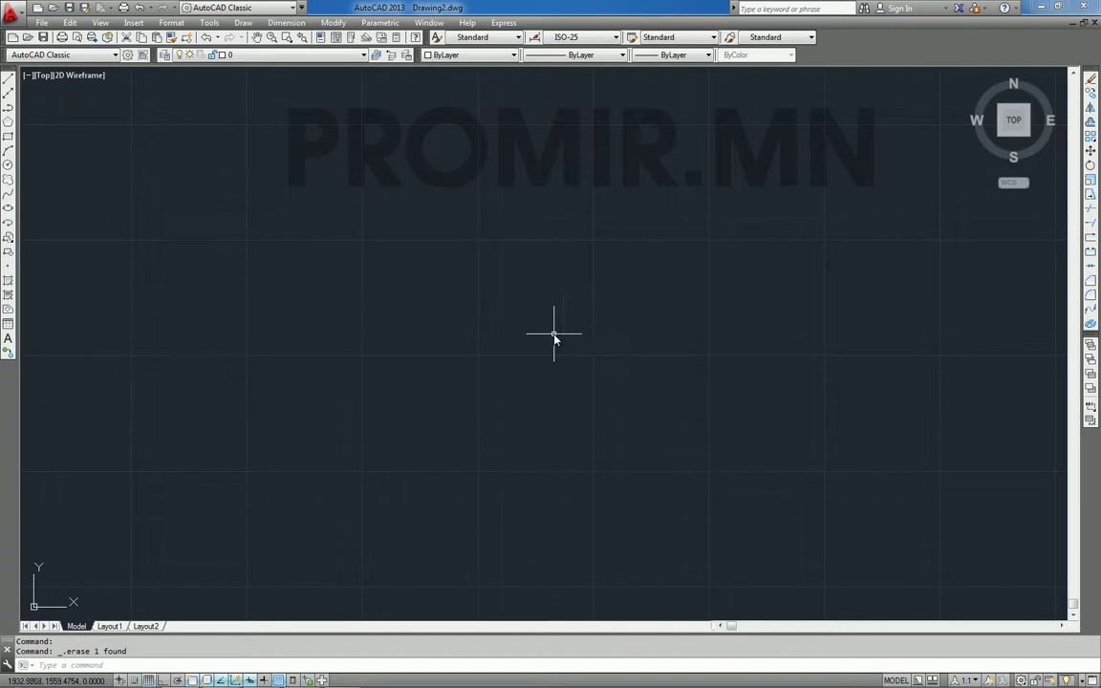
click(8, 325)
Open Insert Table with TB and set 5 columns and 5 data rows
text(TB)
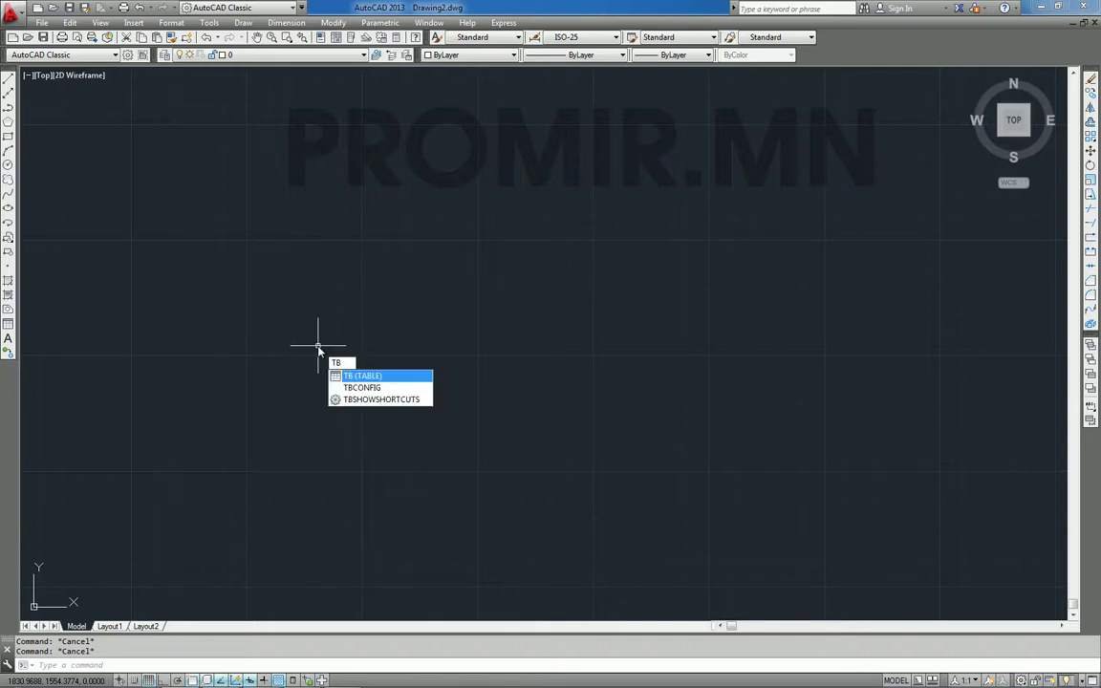
key(Return)
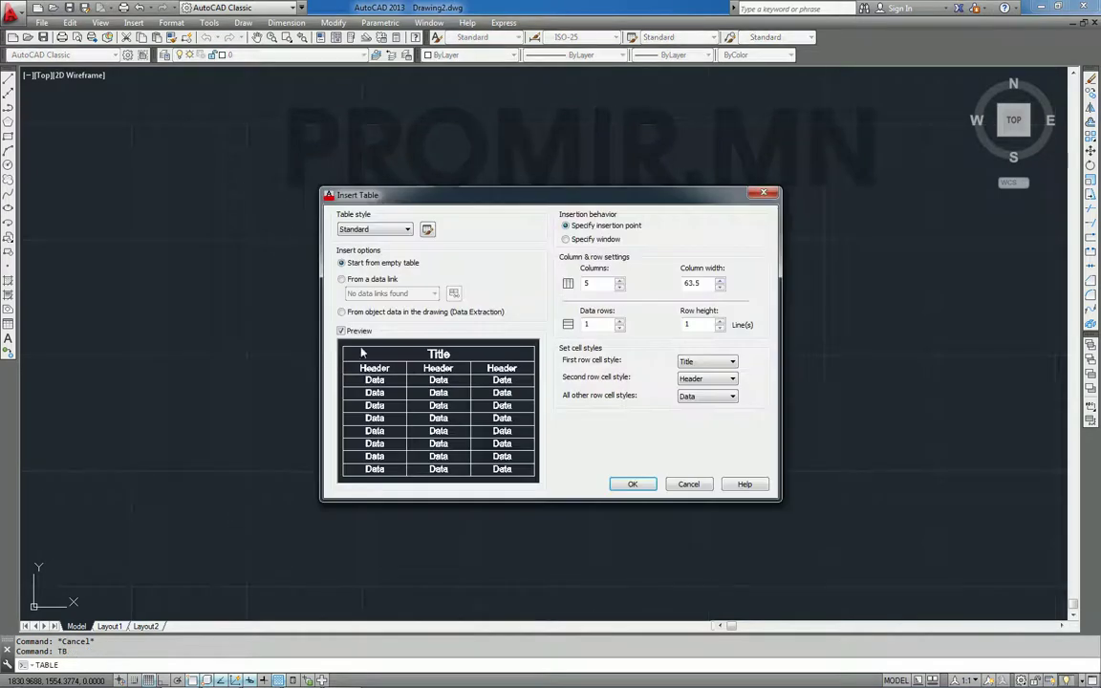
drag(420, 196, 333, 172)
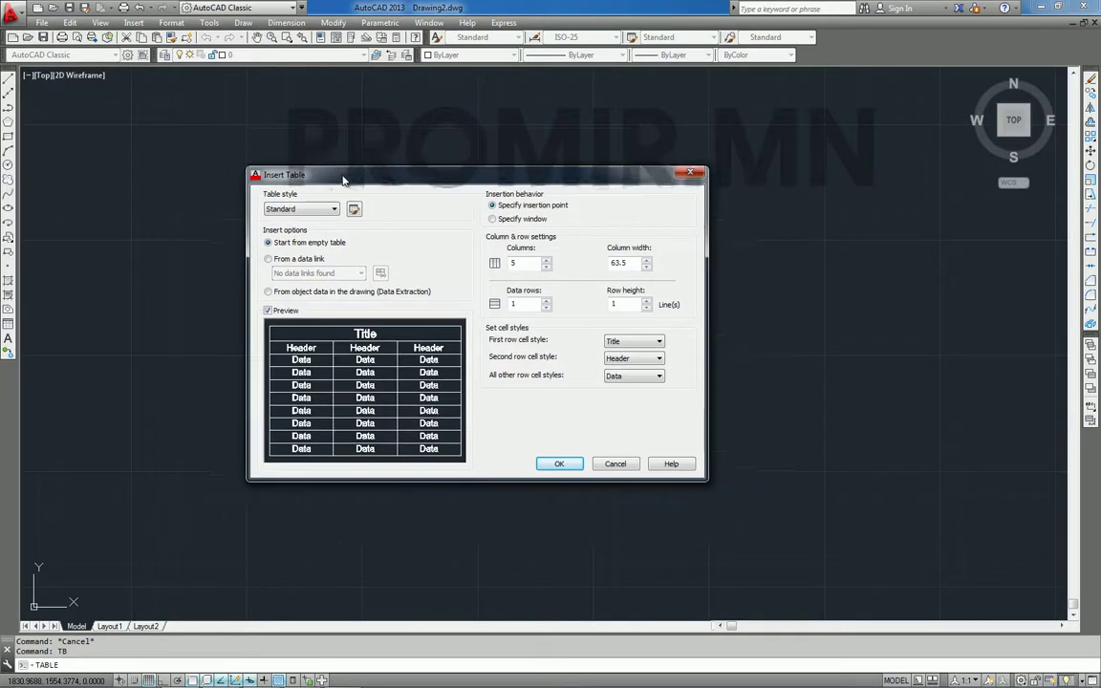
double_click(512, 262)
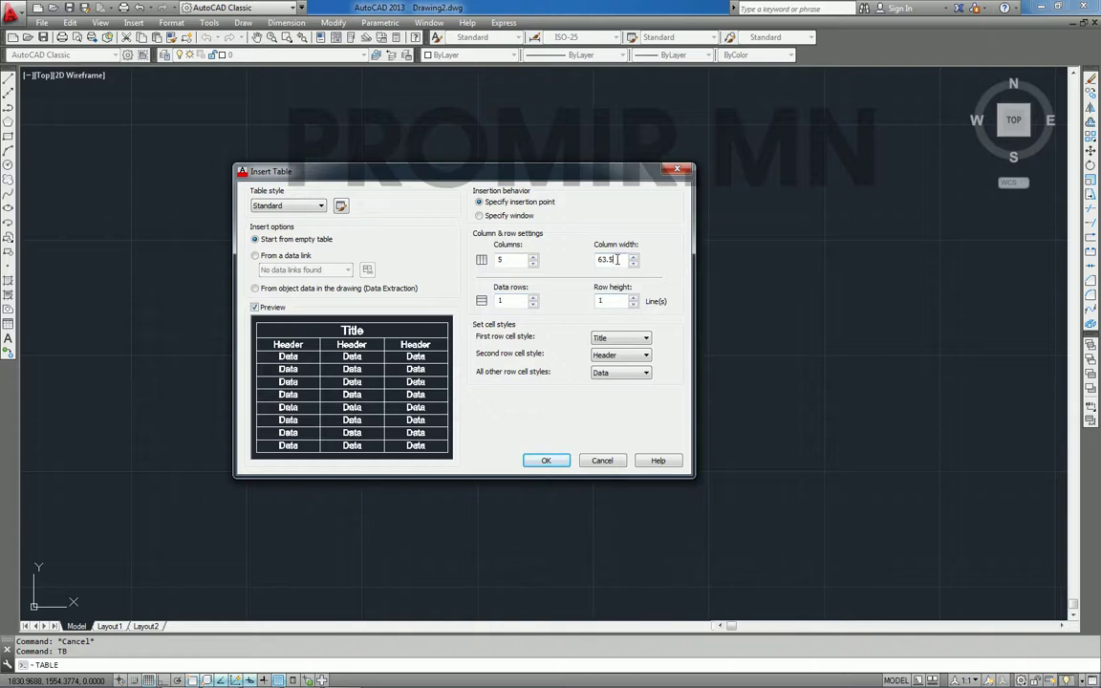
key(Tab)
Place the table, title it 'DHDFH' and enter 'DFHDFHDFH' in cell A2
click(545, 461)
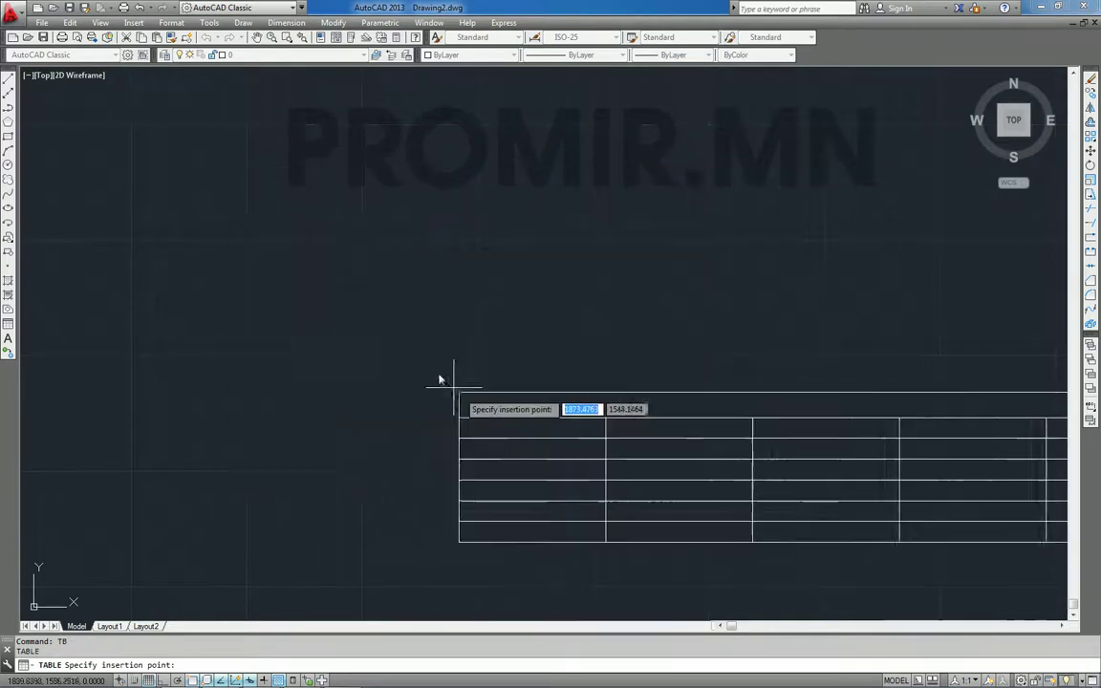
click(105, 259)
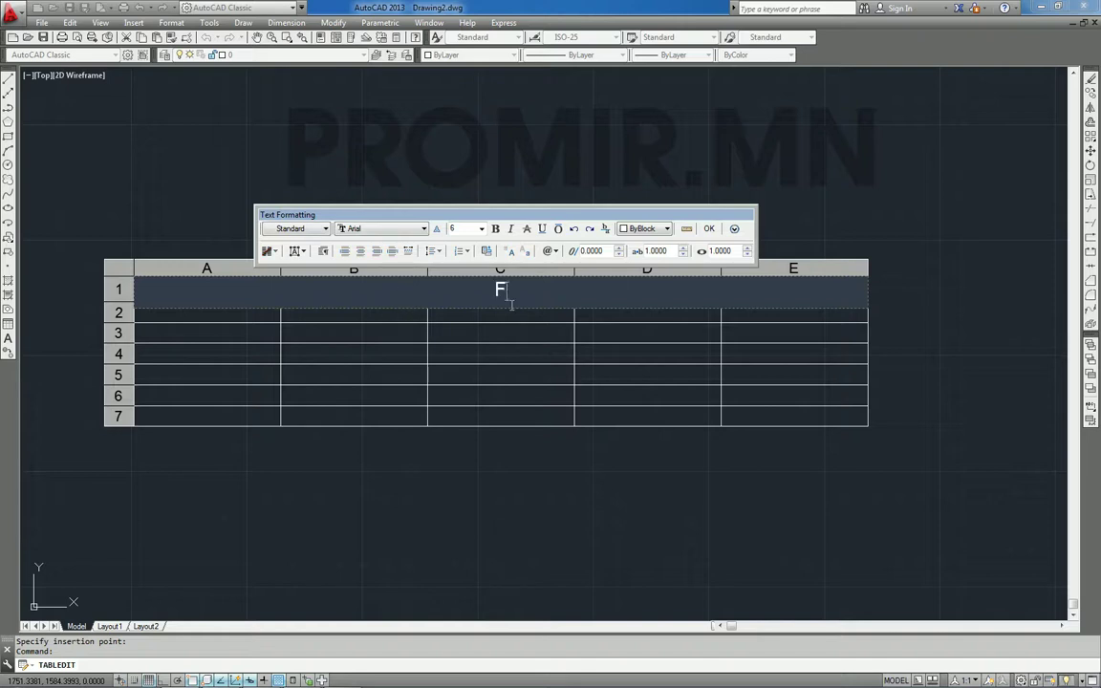
text(HDFHDHDFH)
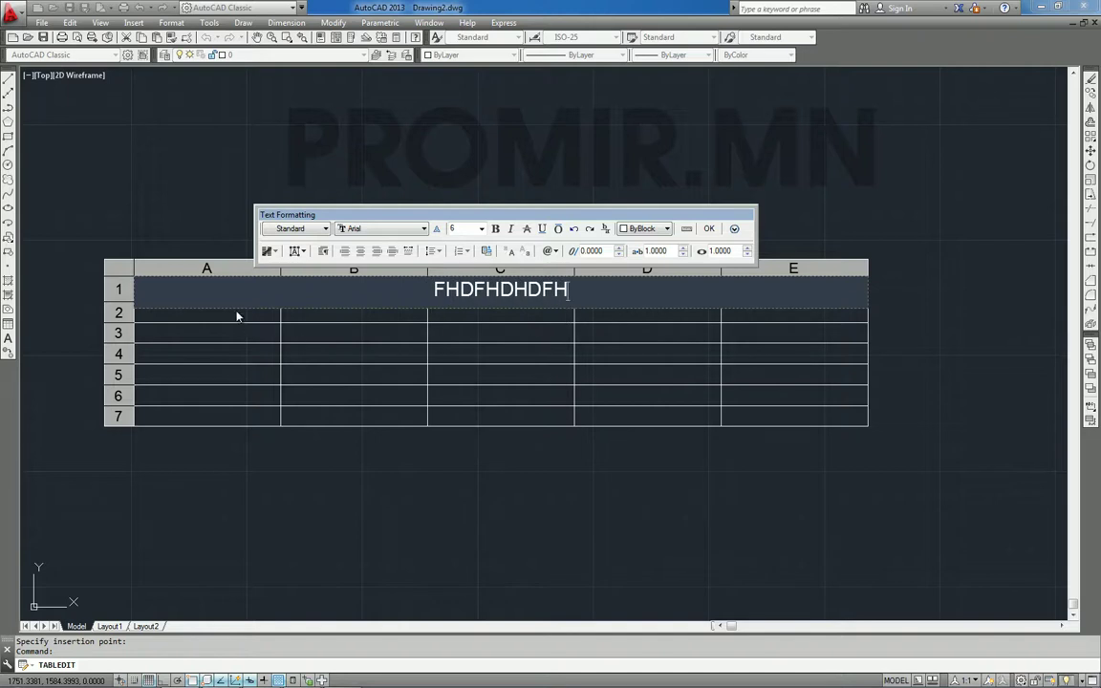
key(Escape)
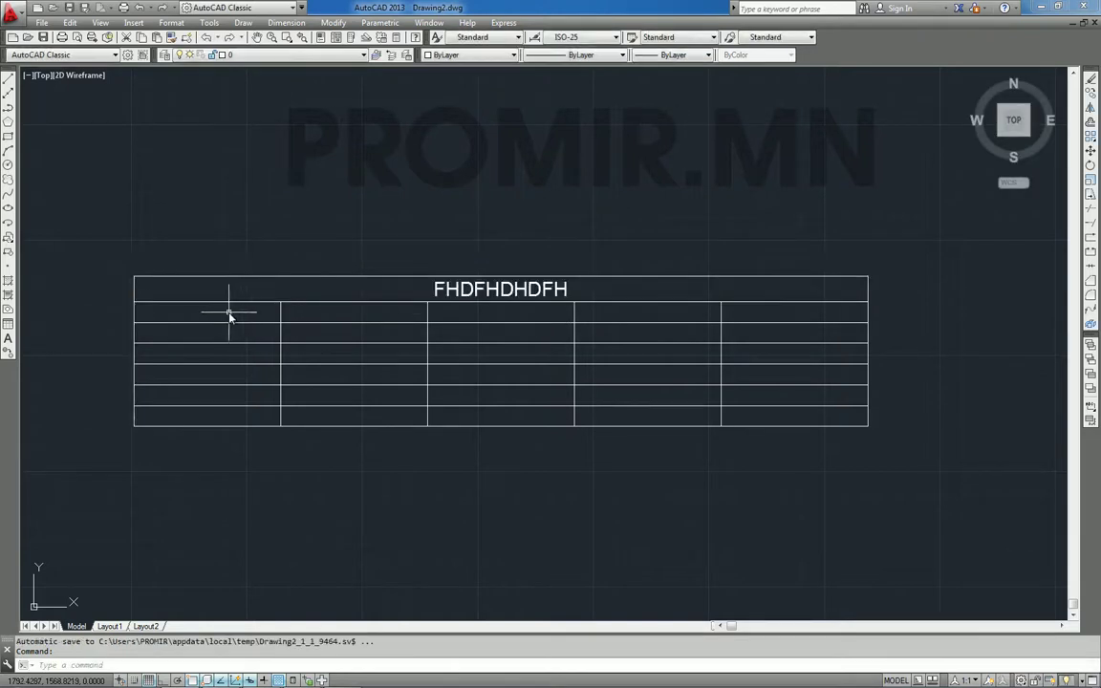
double_click(229, 315)
text(DFHDFHDFH)
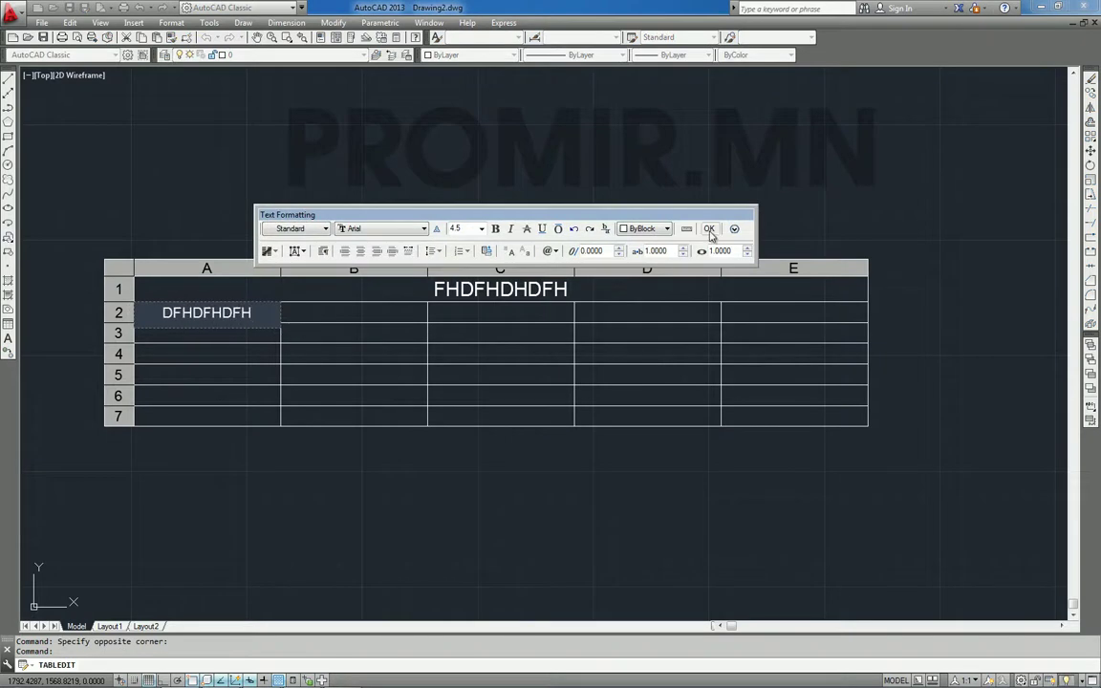
click(709, 229)
Window-select the table and erase it
click(638, 315)
click(386, 324)
key(Delete)
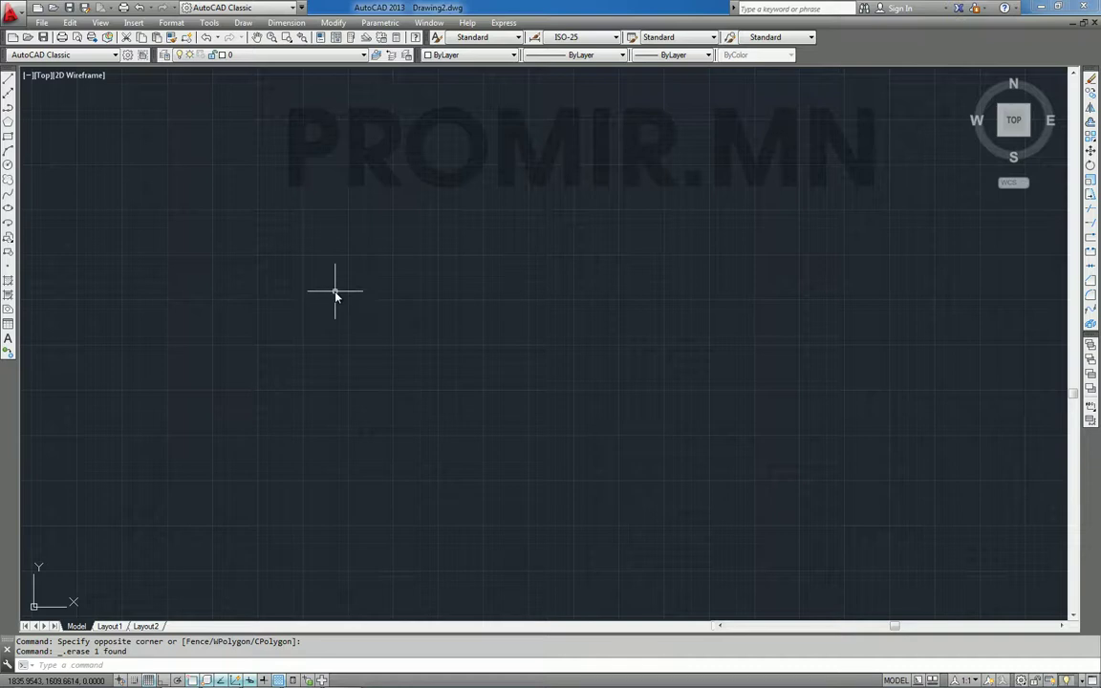
Create an MTEXT box reading USER BLOCK and zoom in on it
text(T)
key(Return)
click(309, 260)
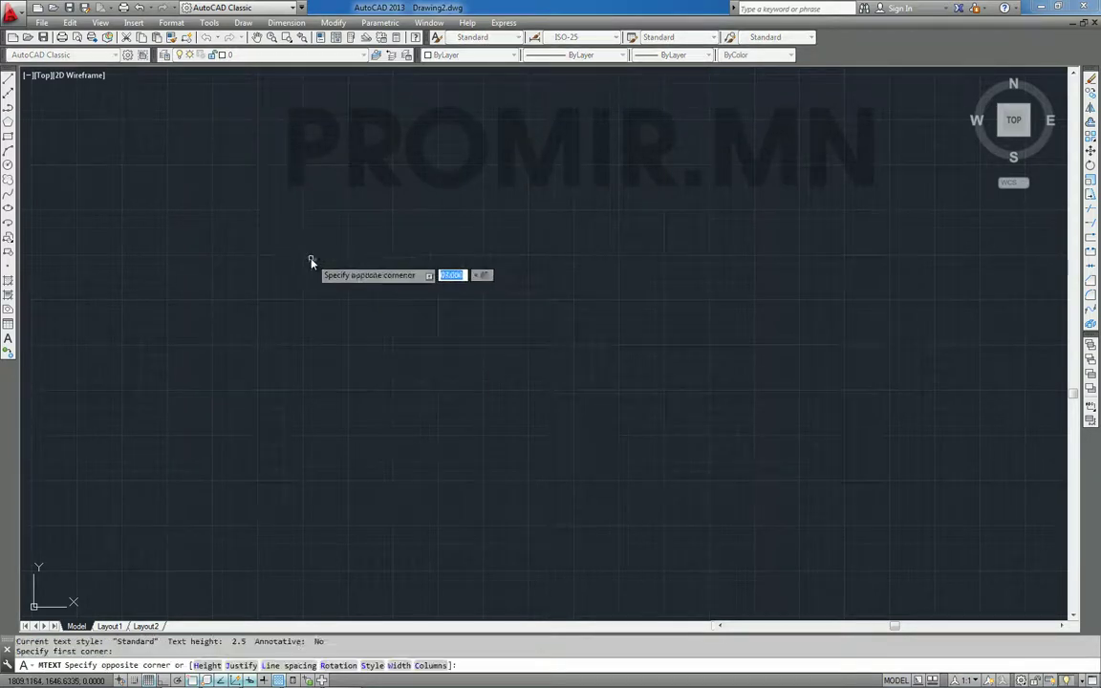
click(695, 464)
text(USER BLOCK)
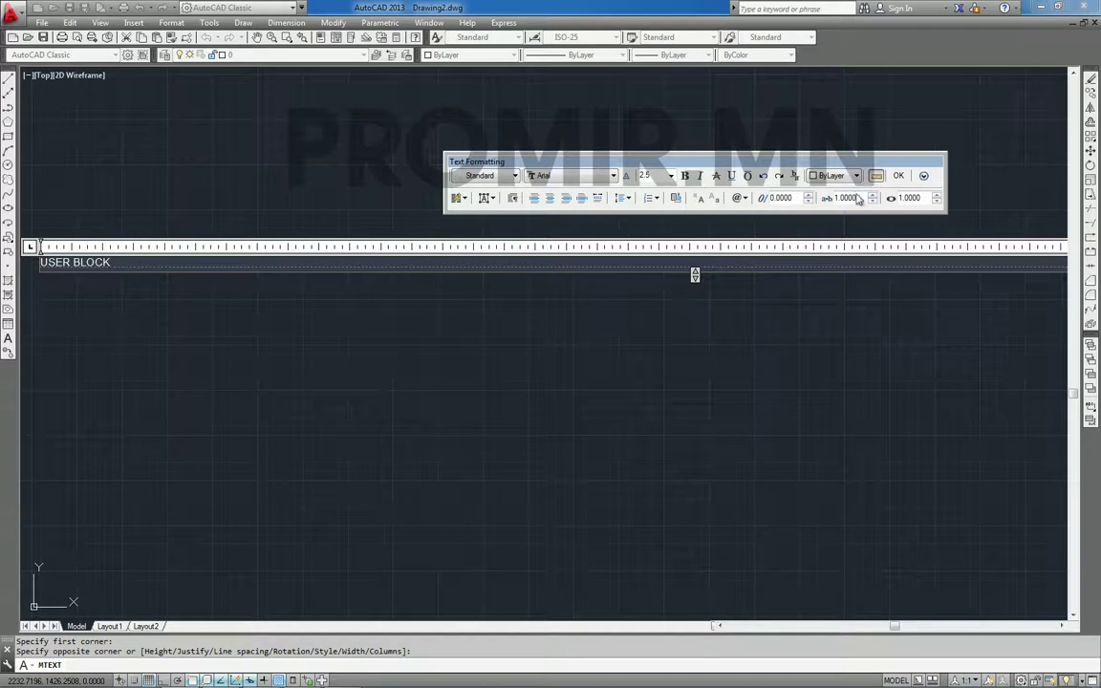
click(899, 178)
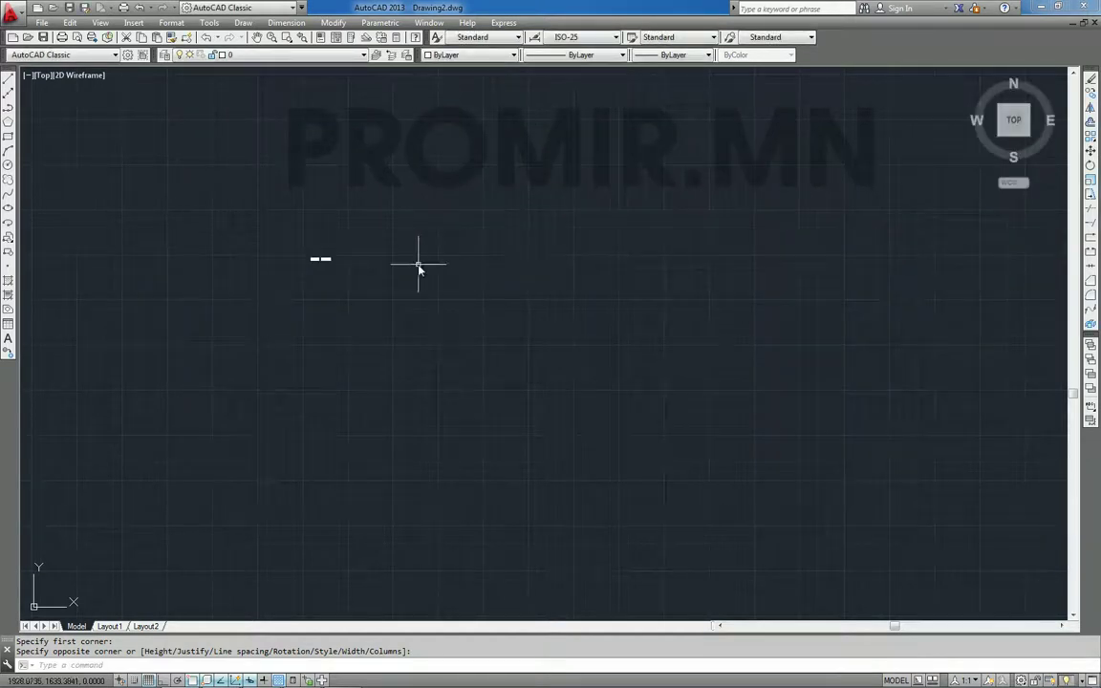
scroll(313, 268, up, 2)
scroll(313, 267, up, 6)
scroll(313, 265, up, 2)
scroll(432, 330, up, 2)
Change the USER BLOCK text height to 100
double_click(435, 321)
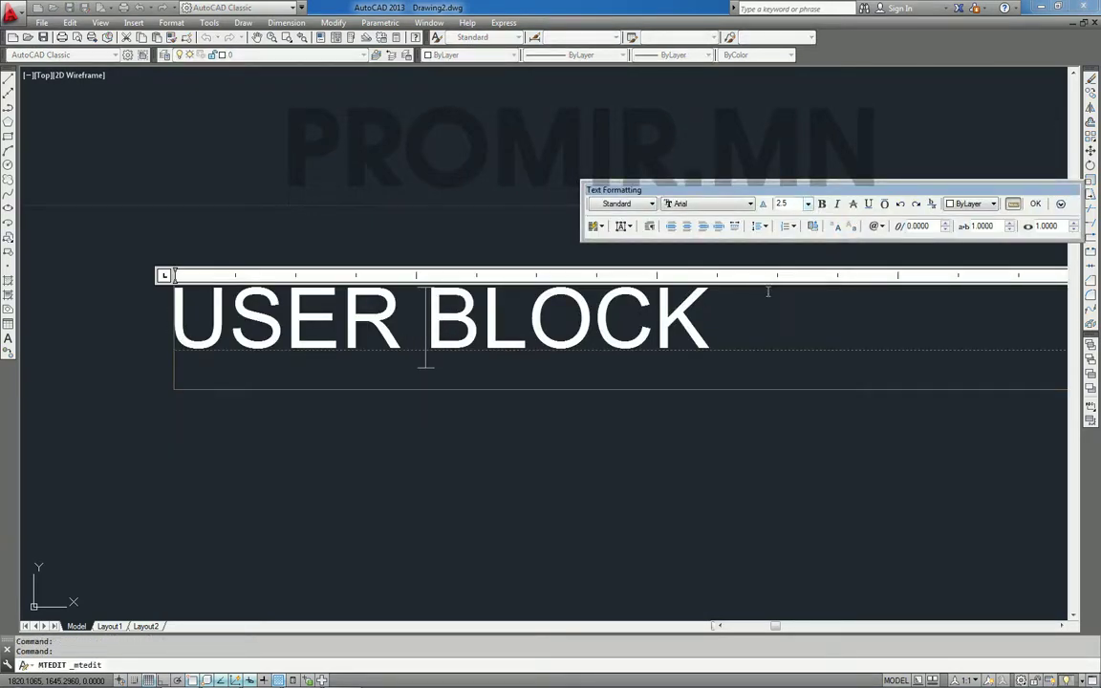
drag(715, 358, 98, 322)
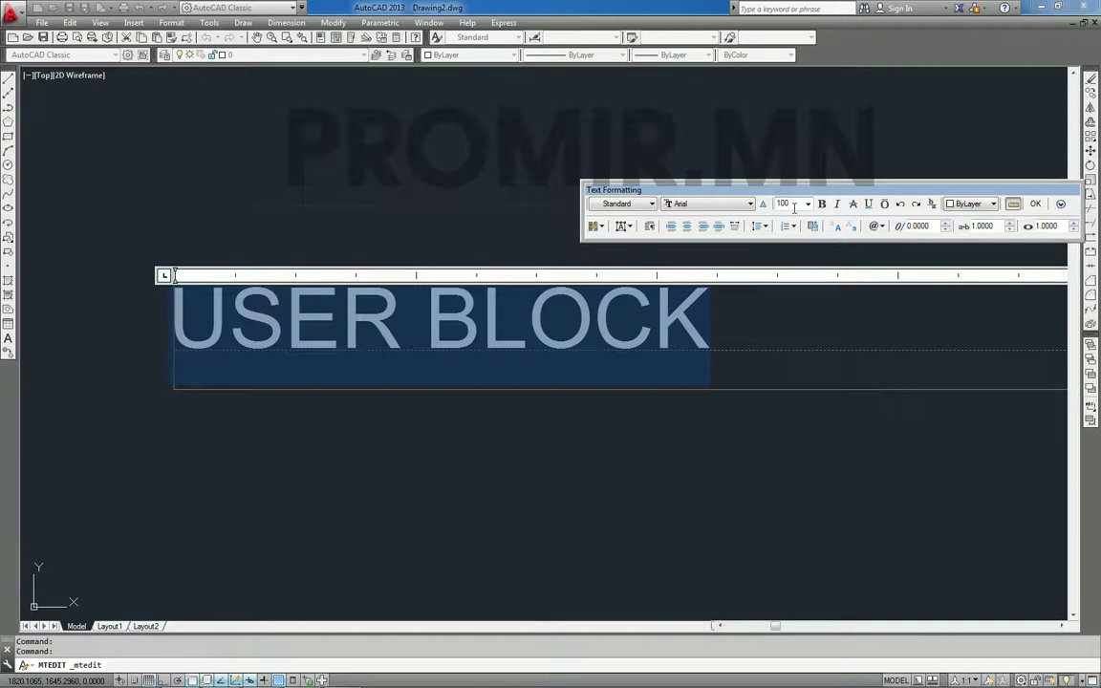
key(Return)
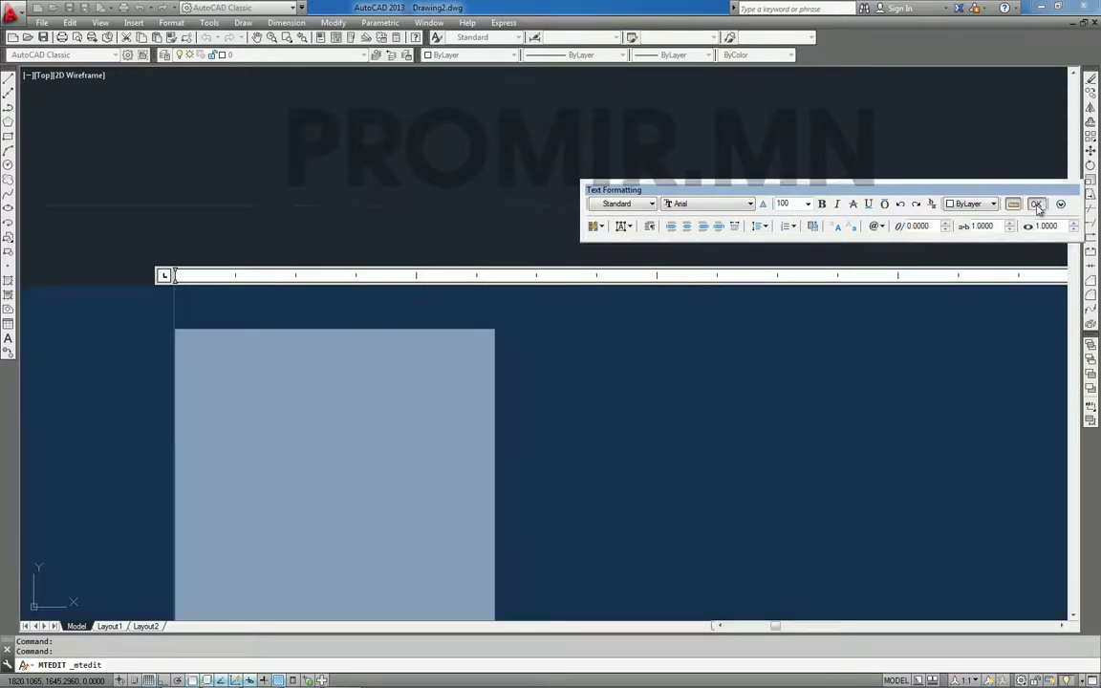
click(1037, 205)
scroll(702, 406, down, 3)
scroll(712, 430, down, 3)
scroll(712, 430, down, 2)
middle_drag(811, 443, 528, 302)
scroll(526, 307, up, 3)
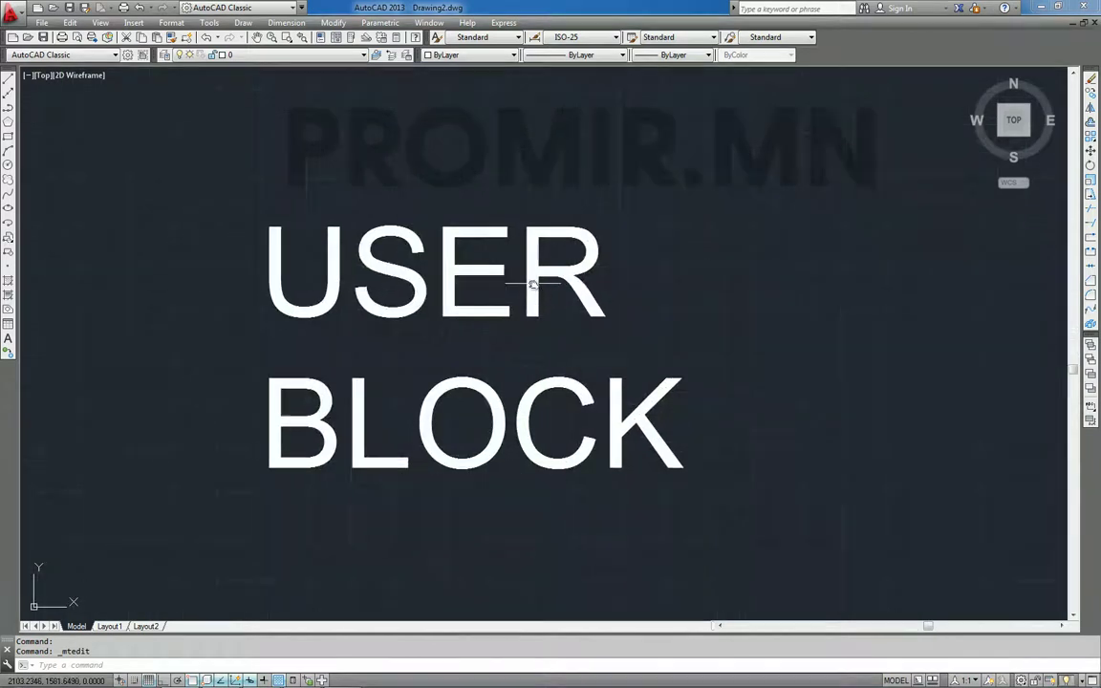
Widen the USER BLOCK text frame so it fits on one line
click(423, 417)
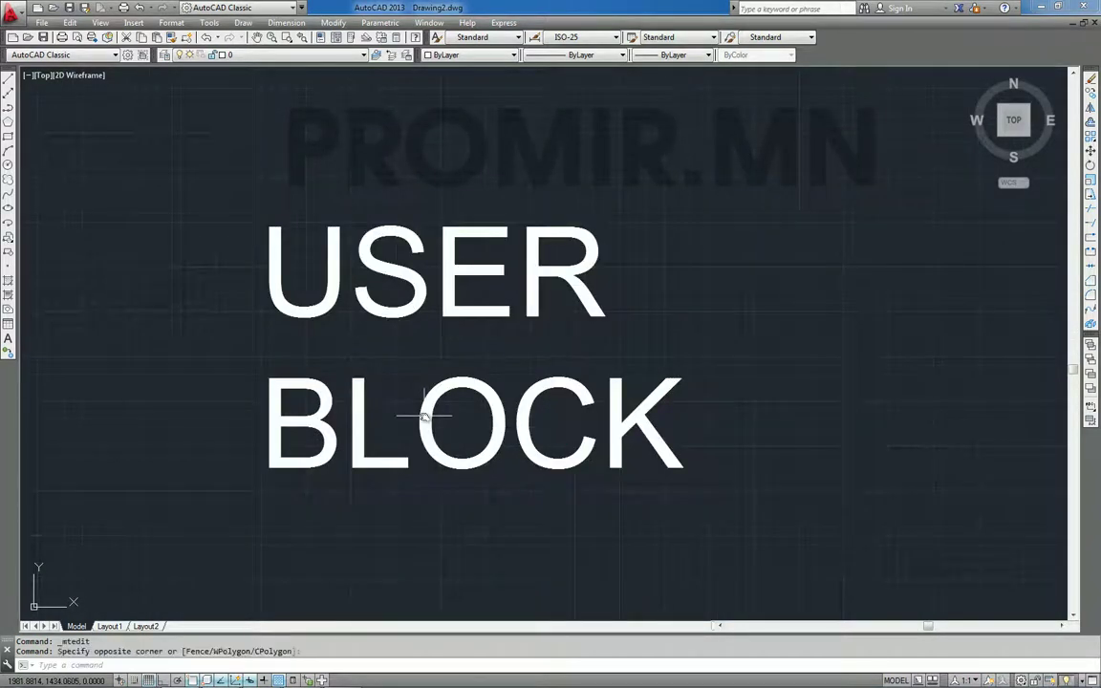
click(418, 416)
double_click(417, 415)
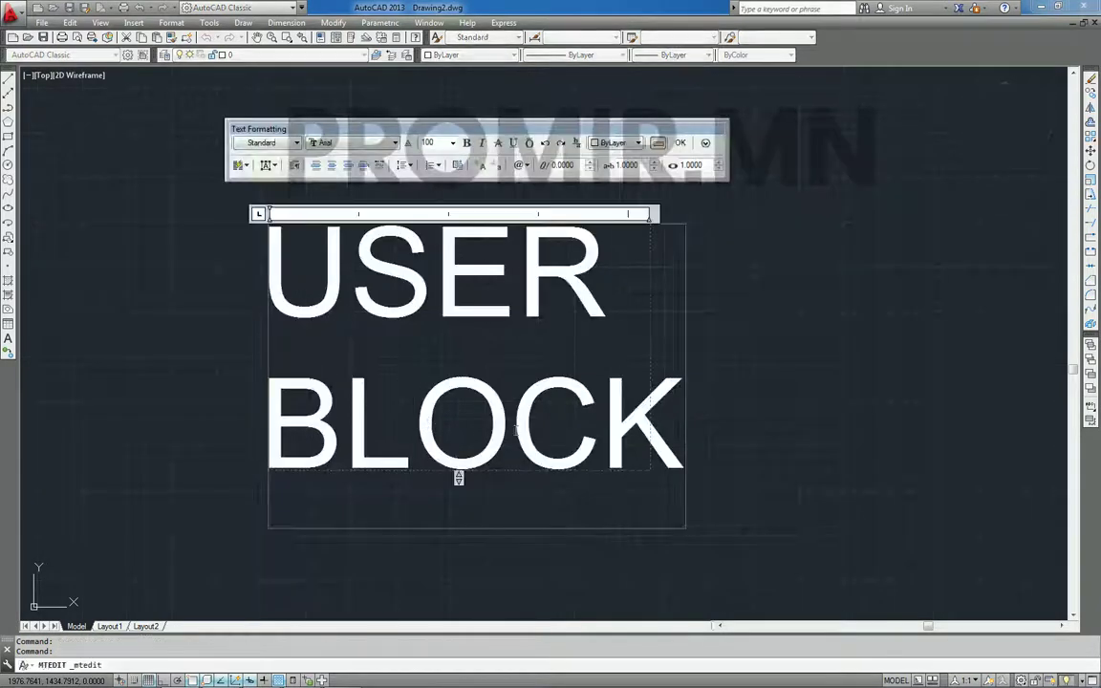
drag(650, 250, 969, 253)
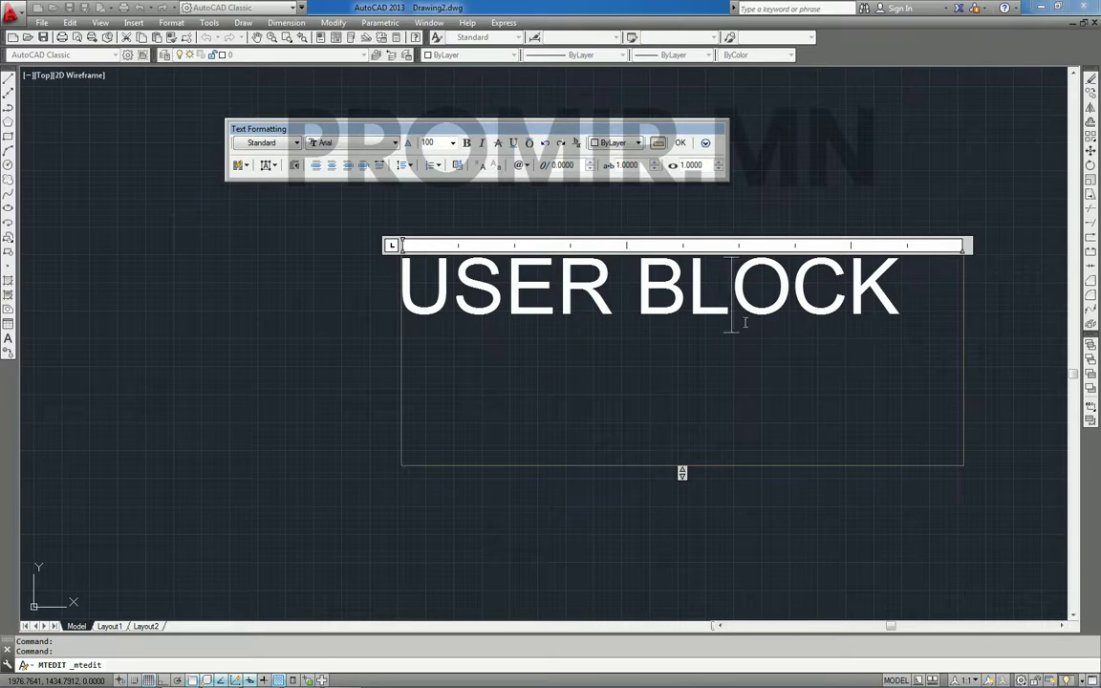
drag(402, 286, 926, 294)
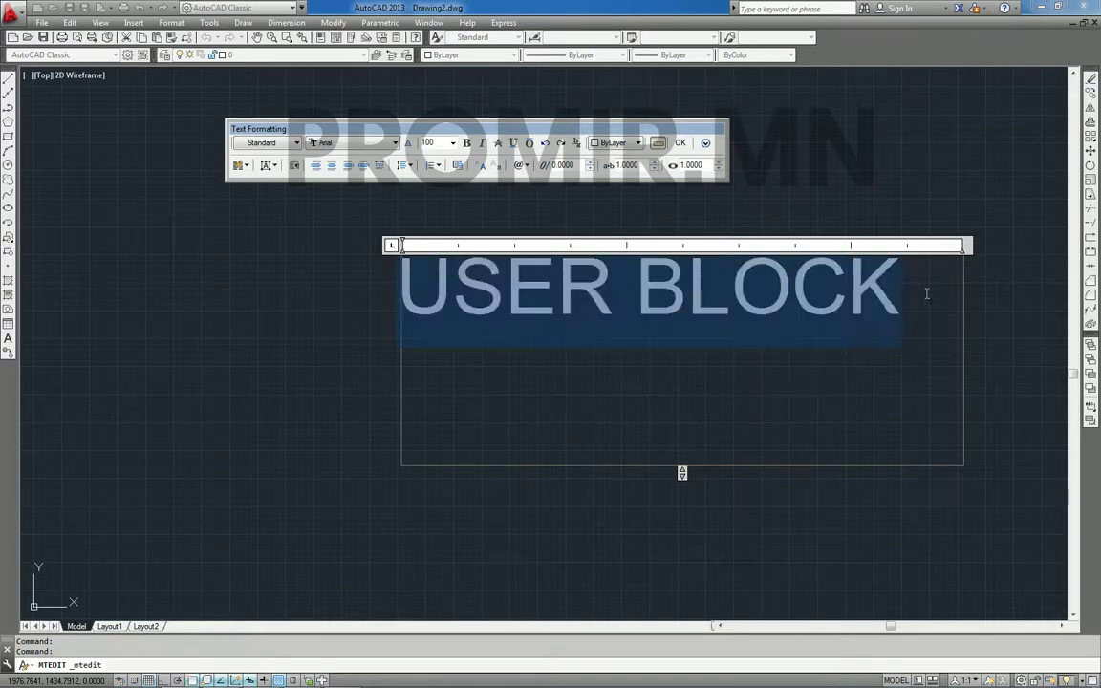
click(679, 143)
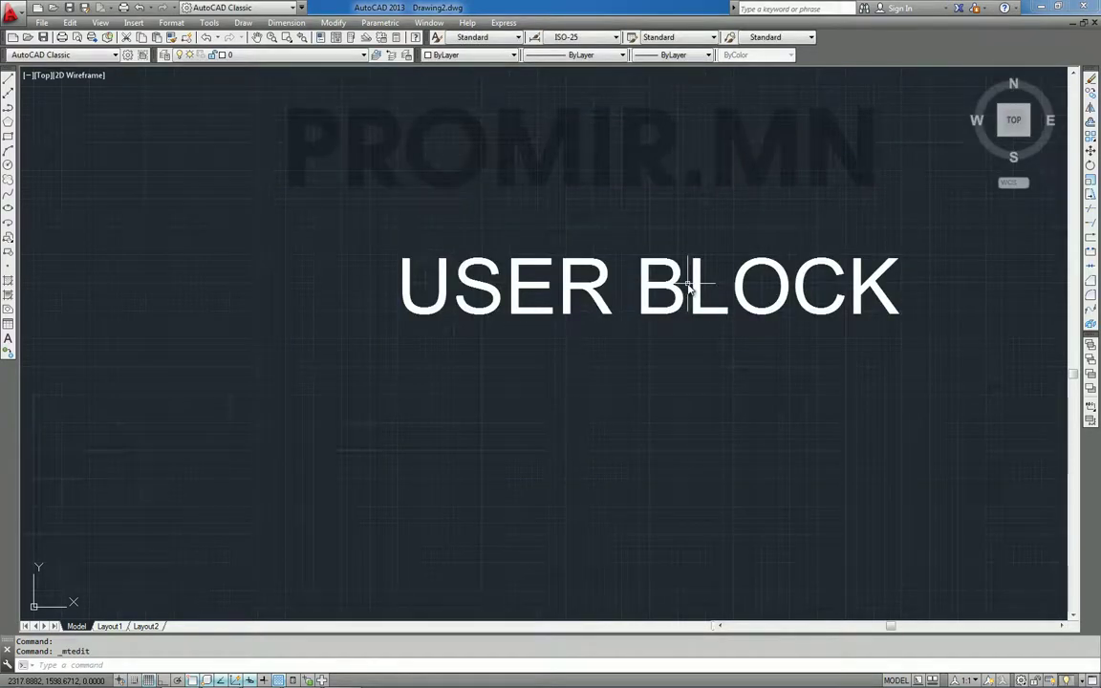
Window-select the USER BLOCK text and erase it
click(768, 365)
click(607, 235)
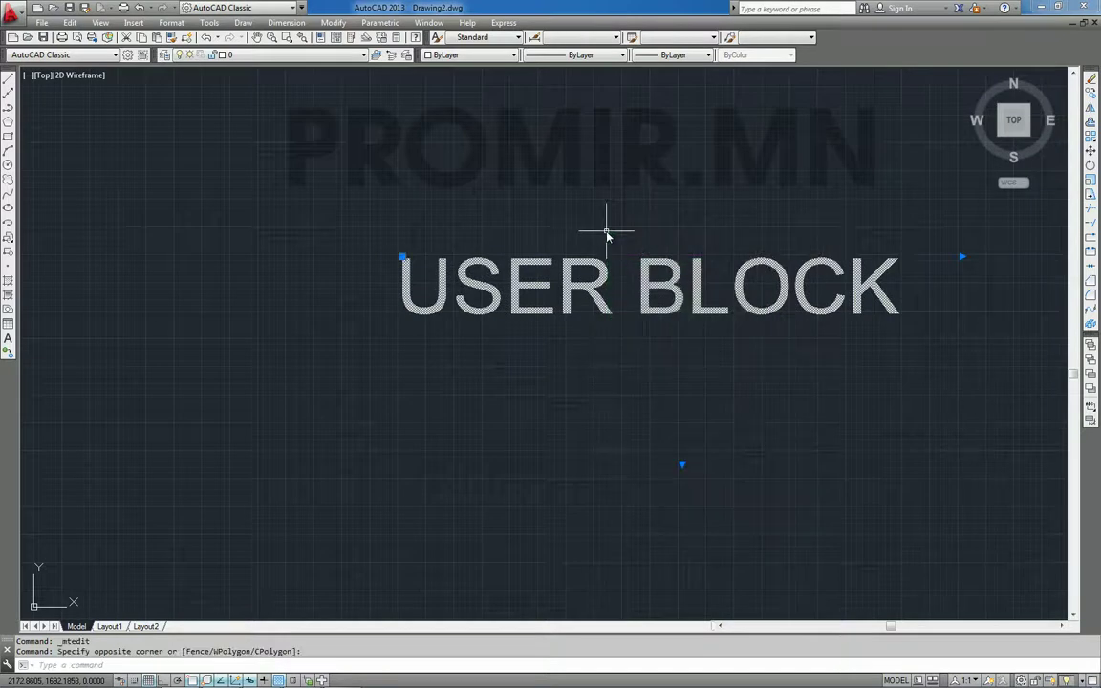
key(Delete)
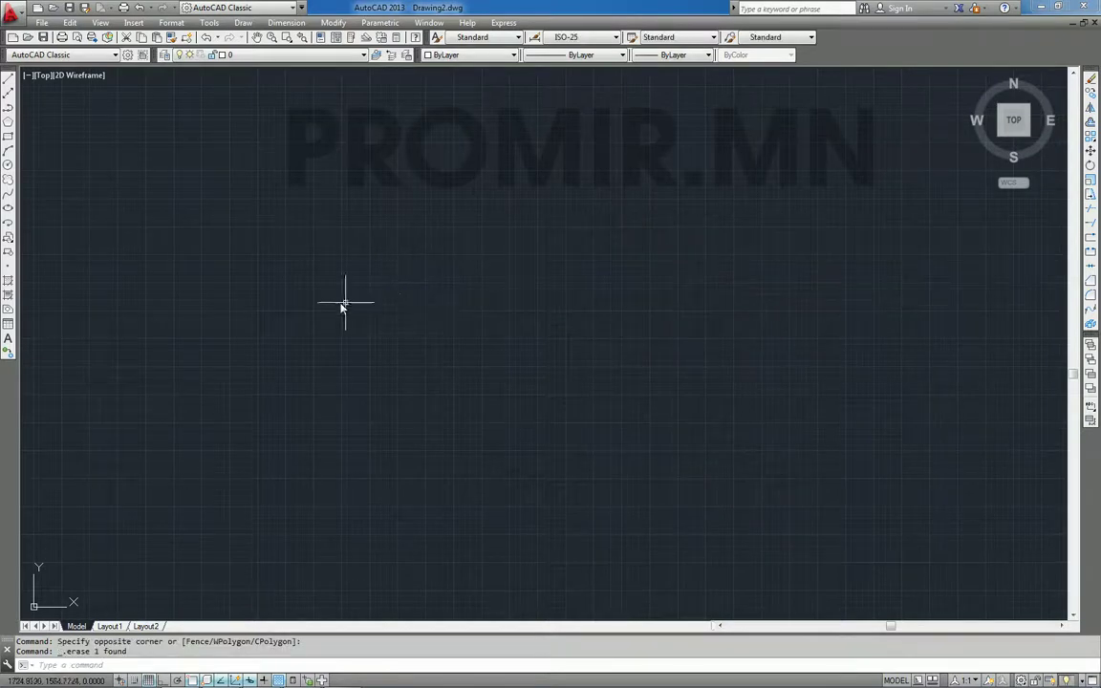
key(Escape)
key(Escape)
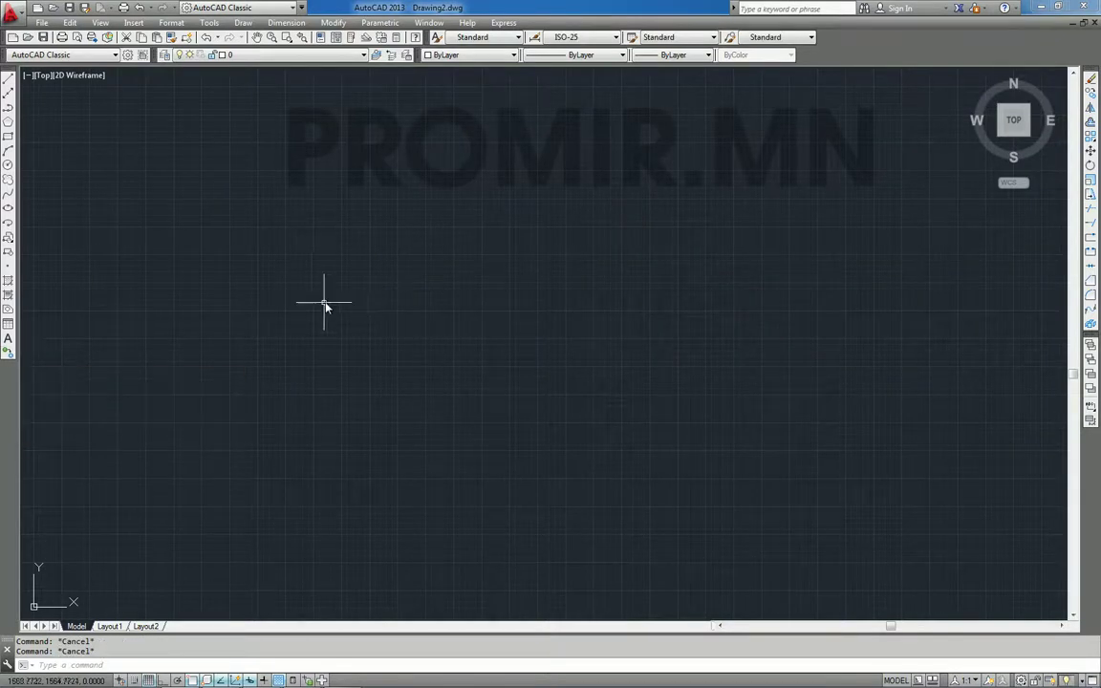
Draw a rectangle on the left side of the drawing
text(RE)
key(Return)
click(260, 232)
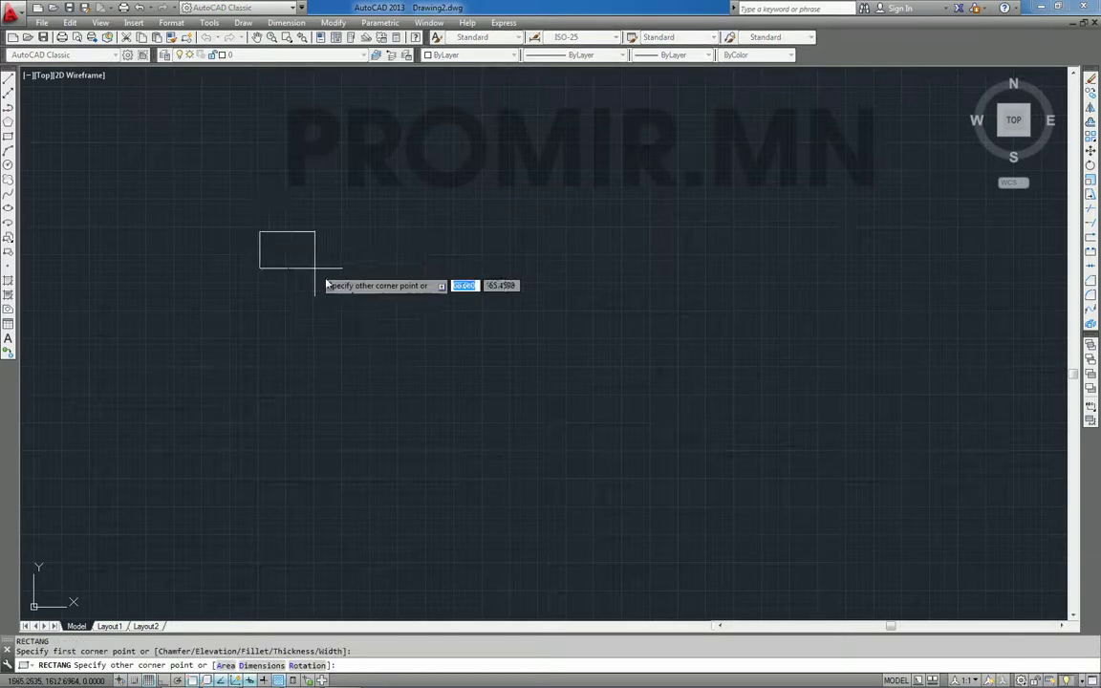
click(420, 378)
Draw a circle to the right of the rectangle
text(c)
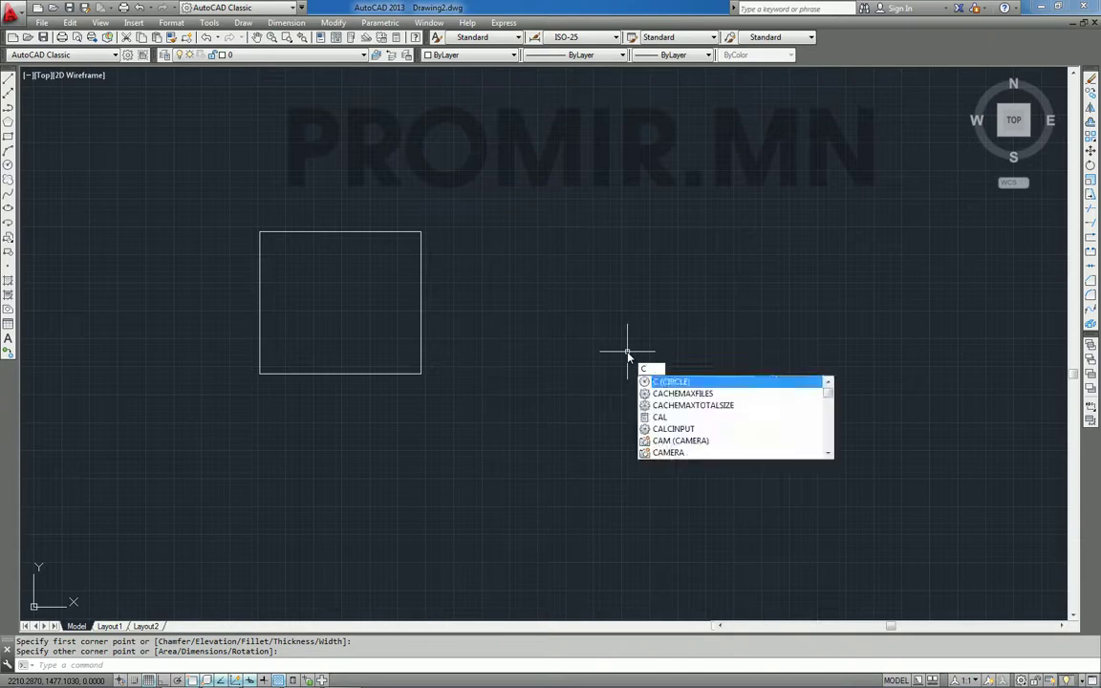
key(Return)
click(656, 297)
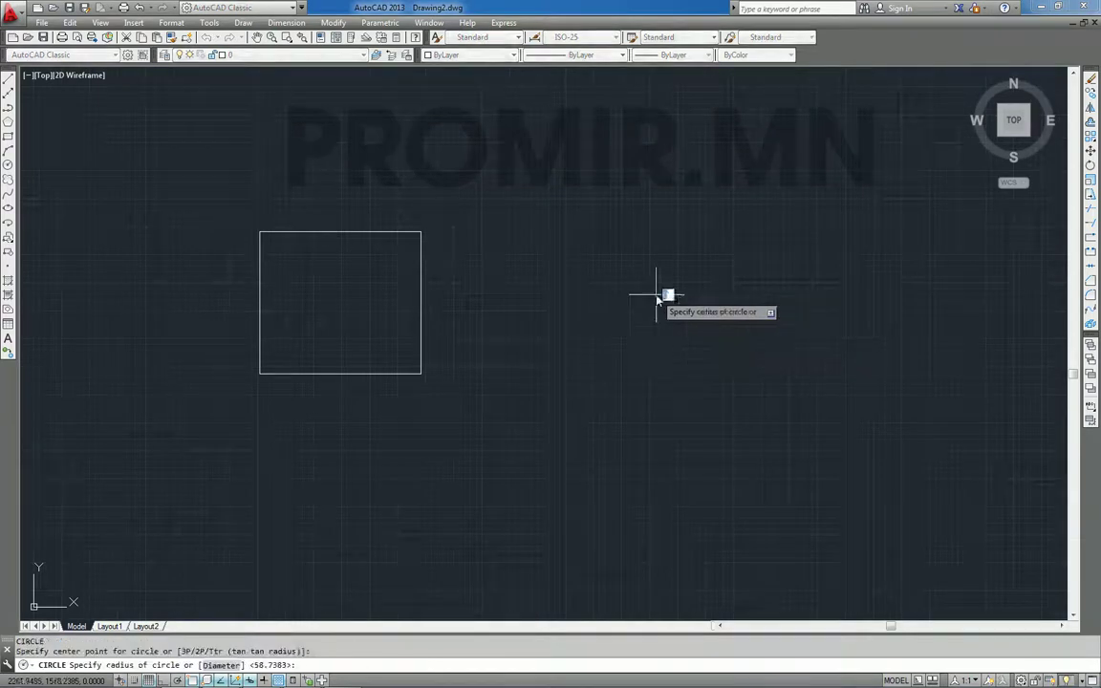
click(705, 380)
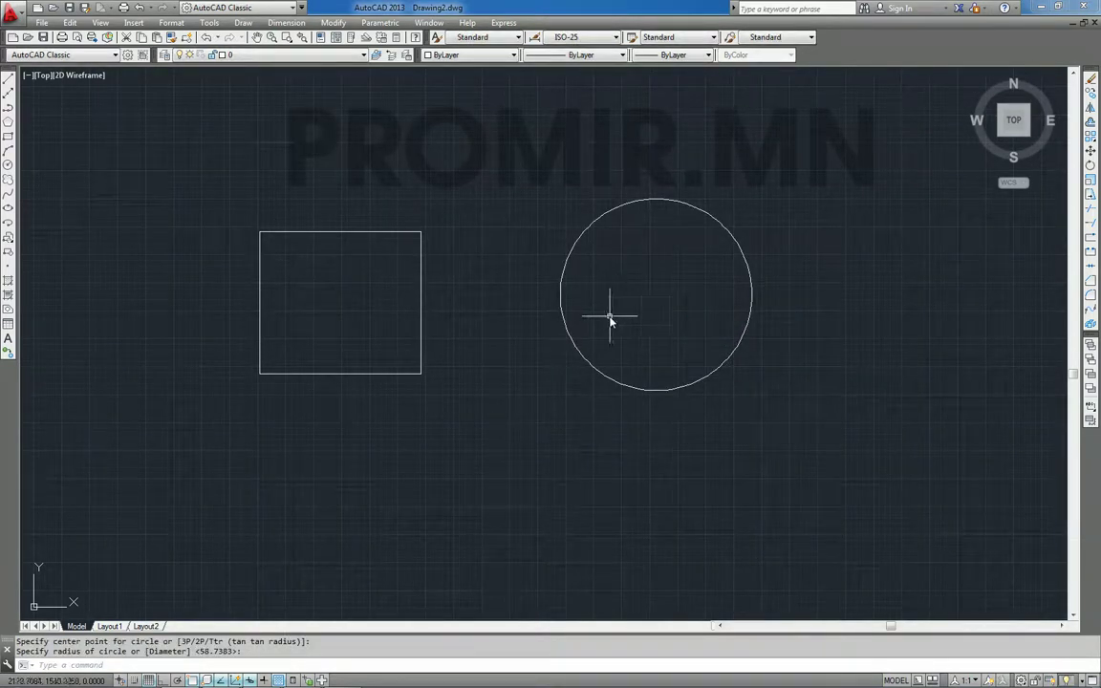
Add a second, smaller circle on the right using Add Selected on the circle
click(10, 353)
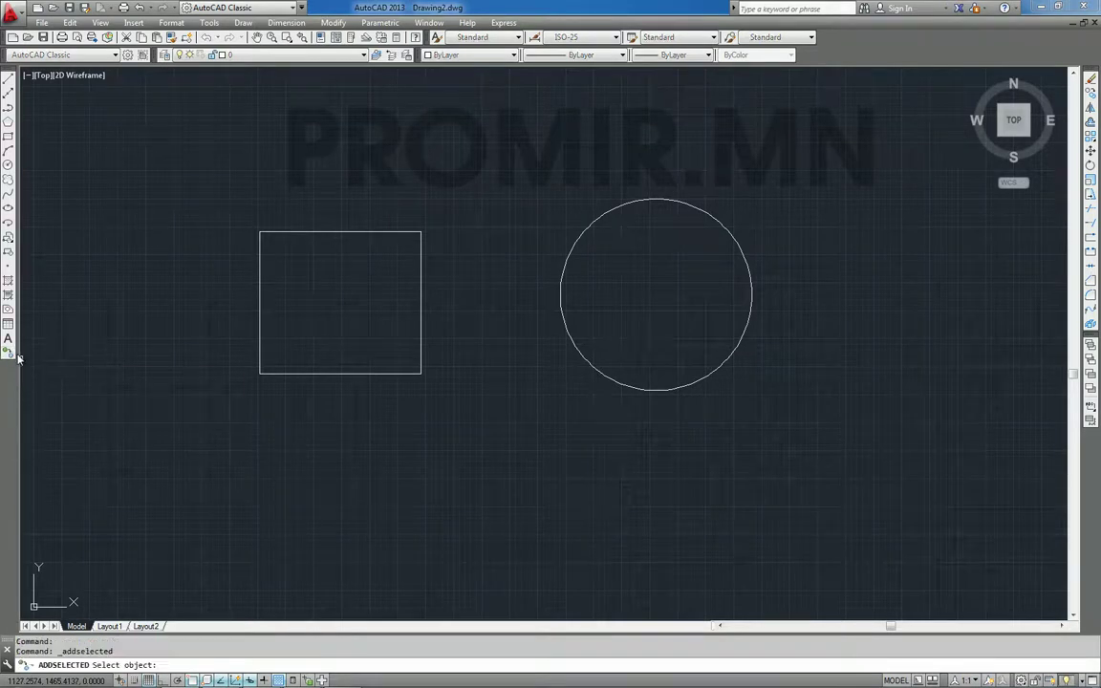
click(587, 365)
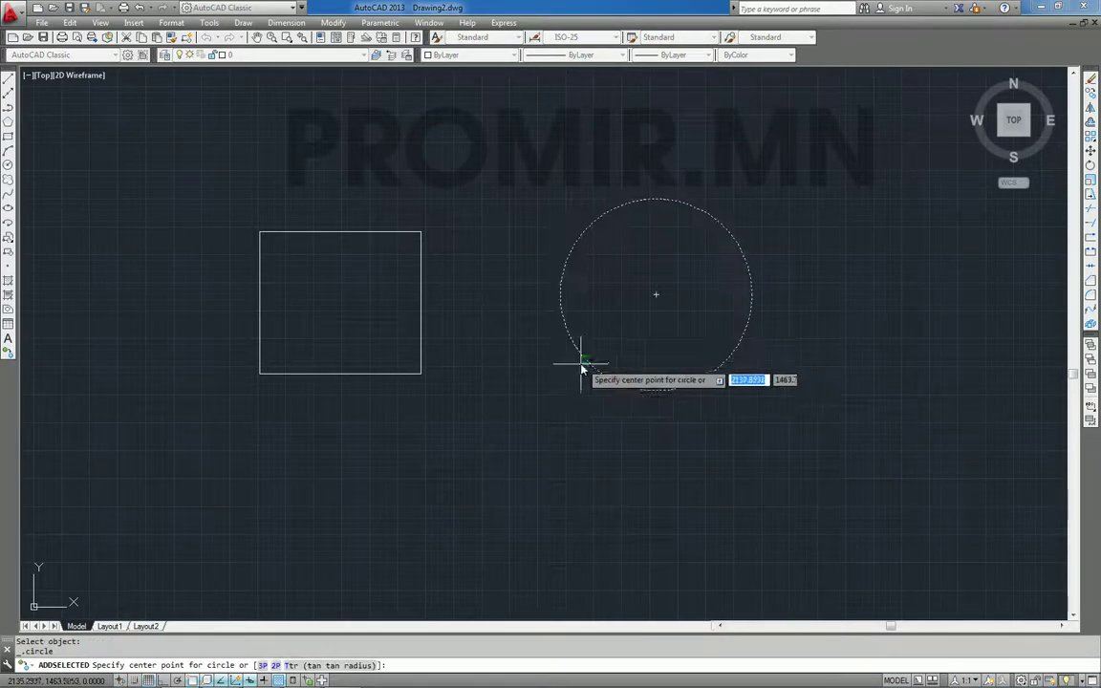
middle_drag(840, 371, 764, 368)
click(811, 369)
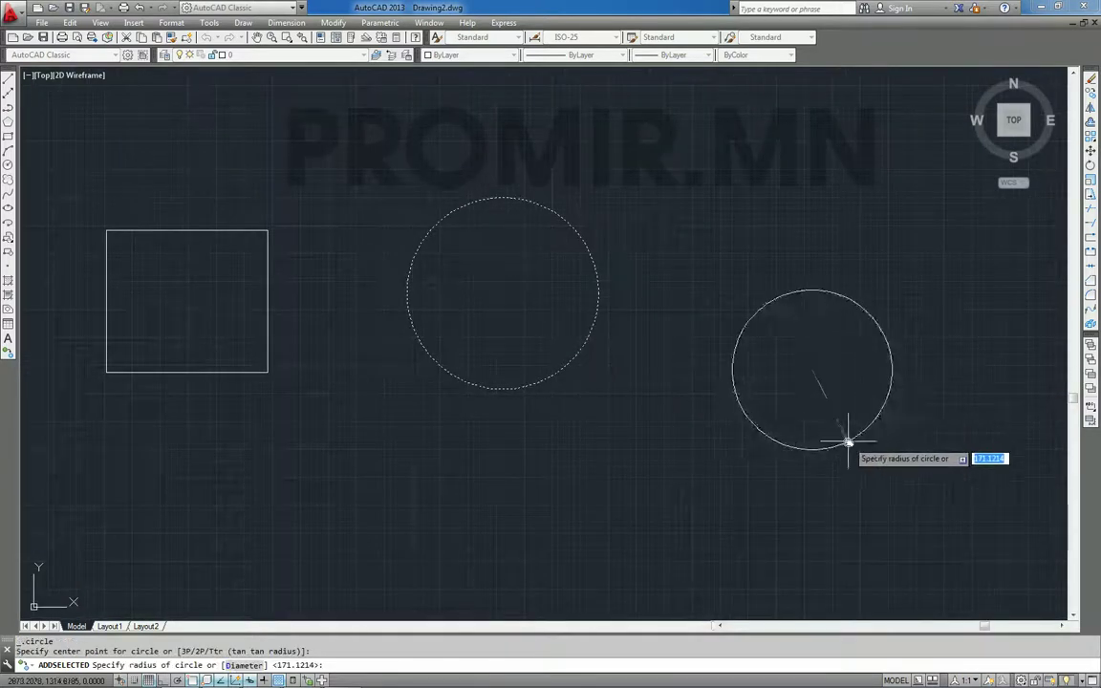
click(848, 439)
middle_drag(517, 357, 656, 352)
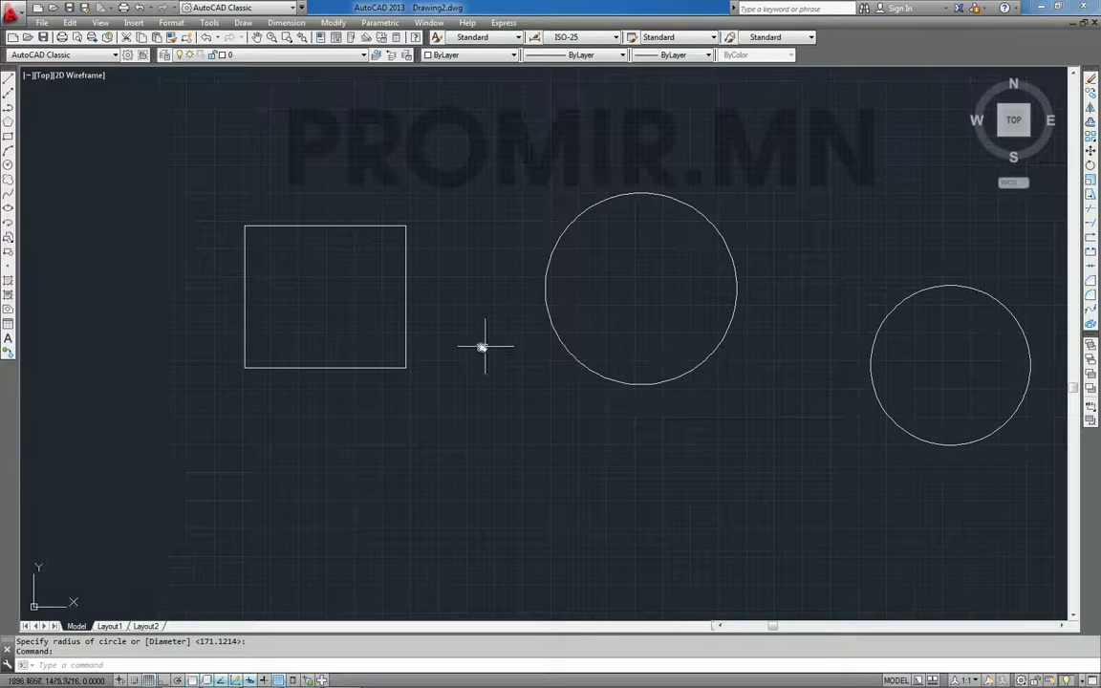
Draw a four-sided polyline from the rectangle's bottom edge round to its right edge
click(7, 353)
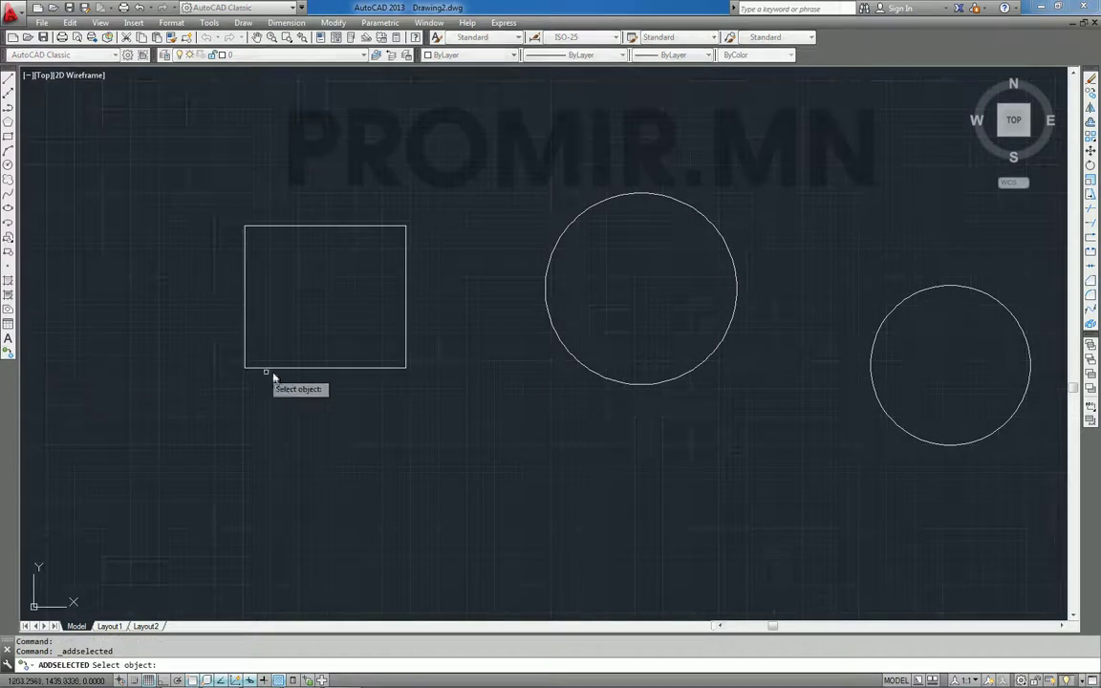
click(302, 368)
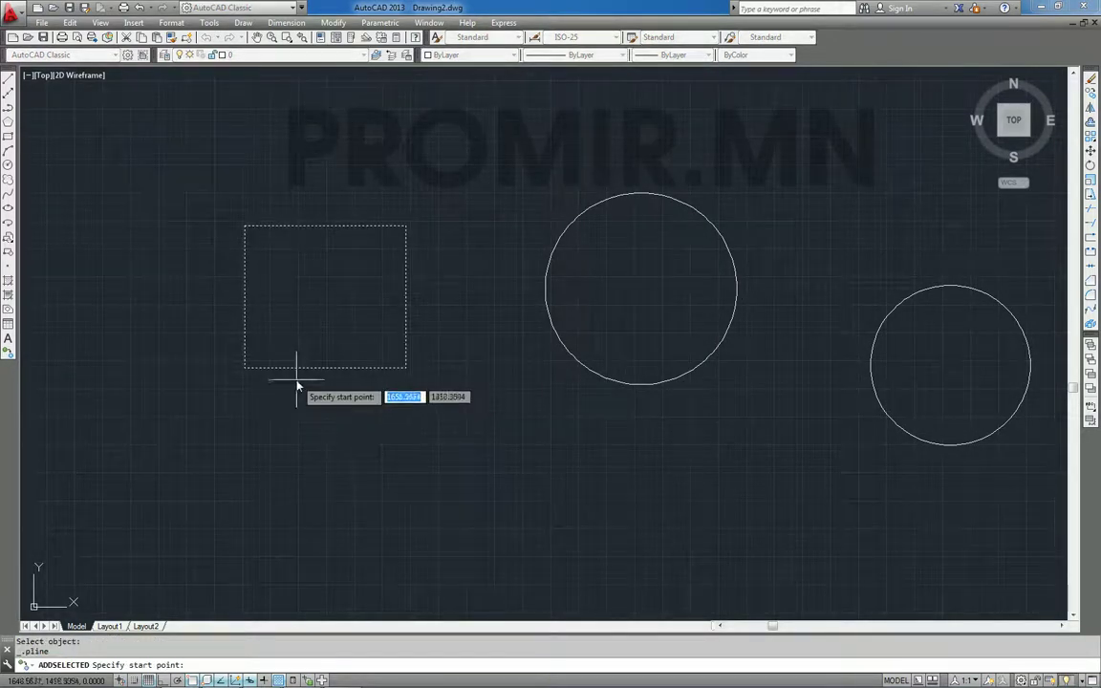
click(298, 367)
click(298, 469)
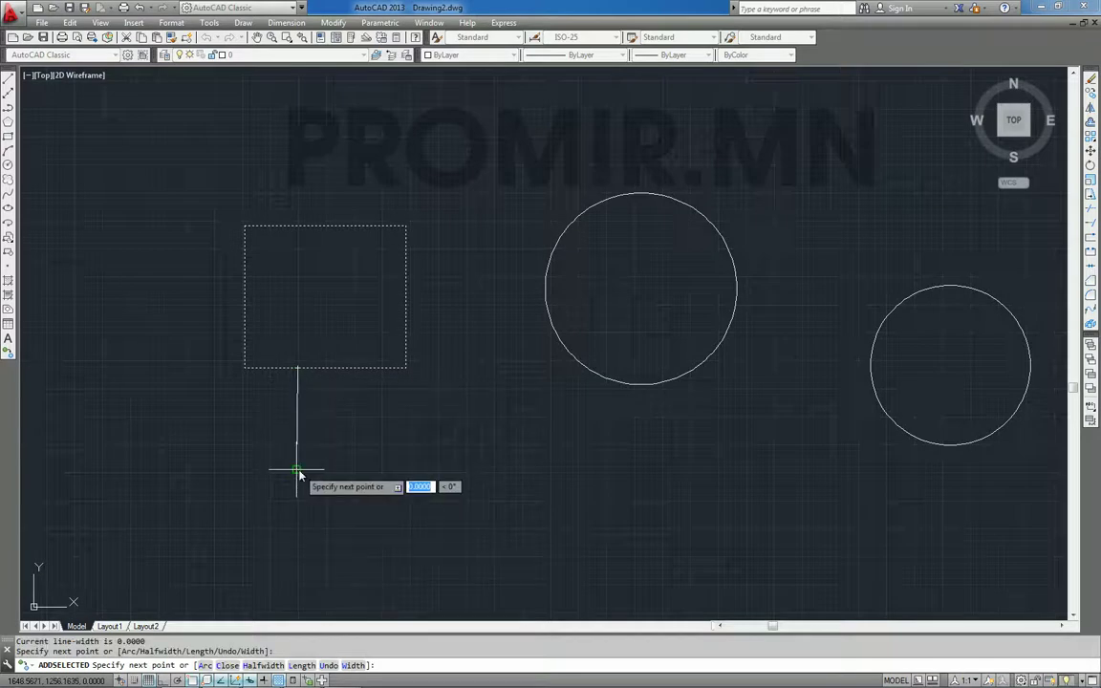
click(546, 469)
click(515, 311)
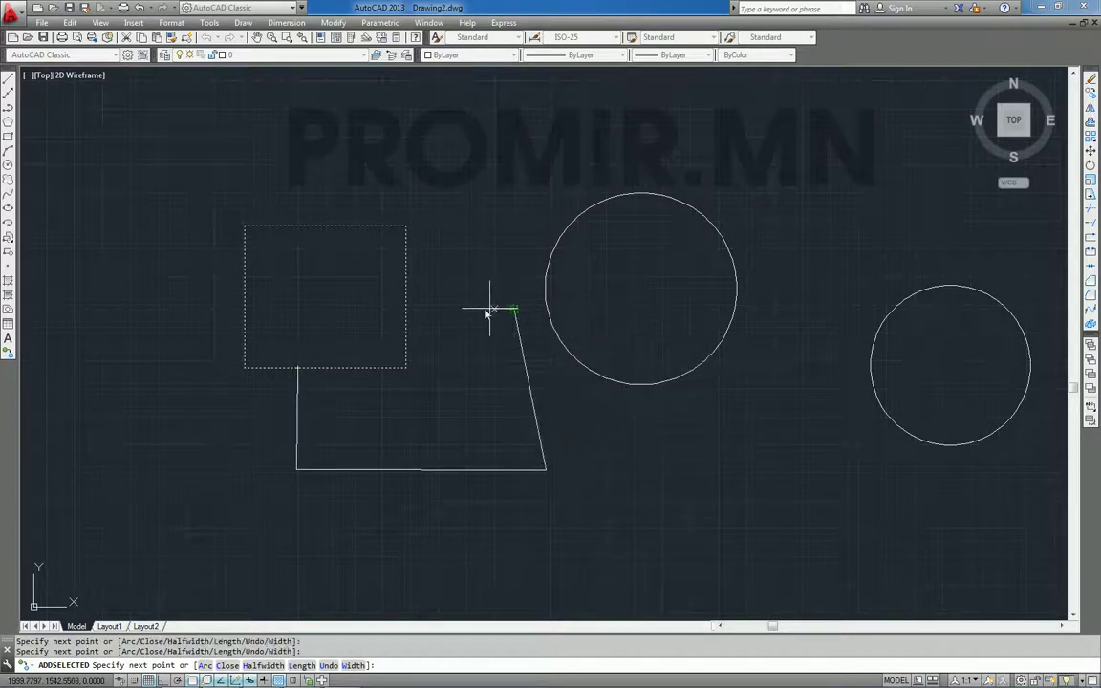
click(427, 312)
key(Return)
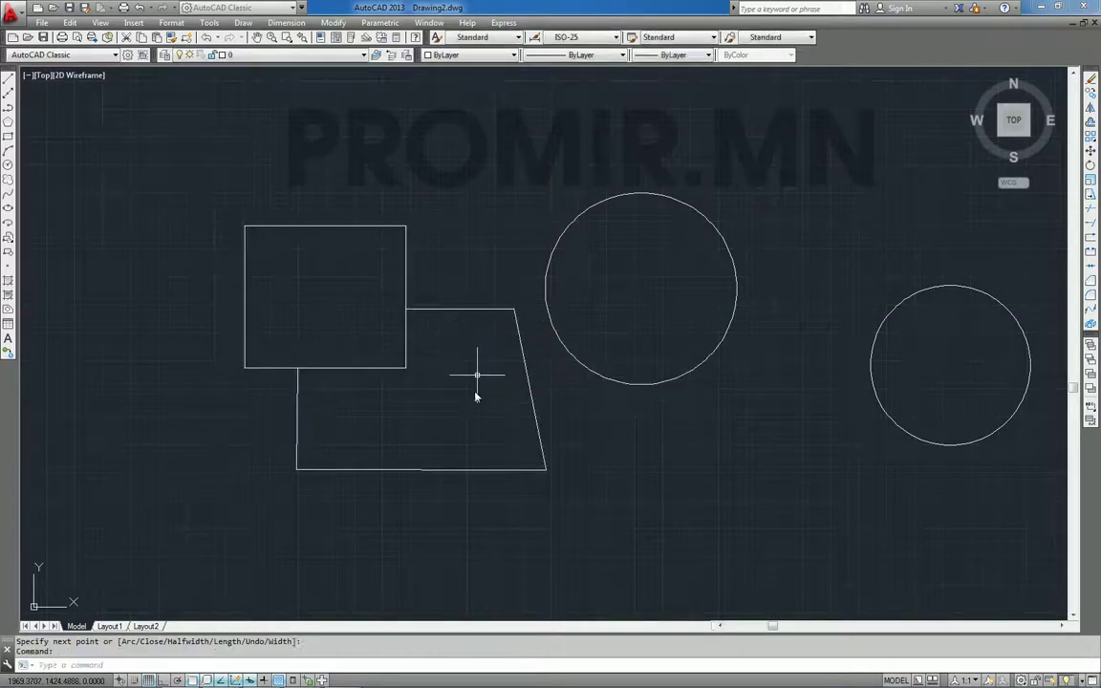
click(470, 311)
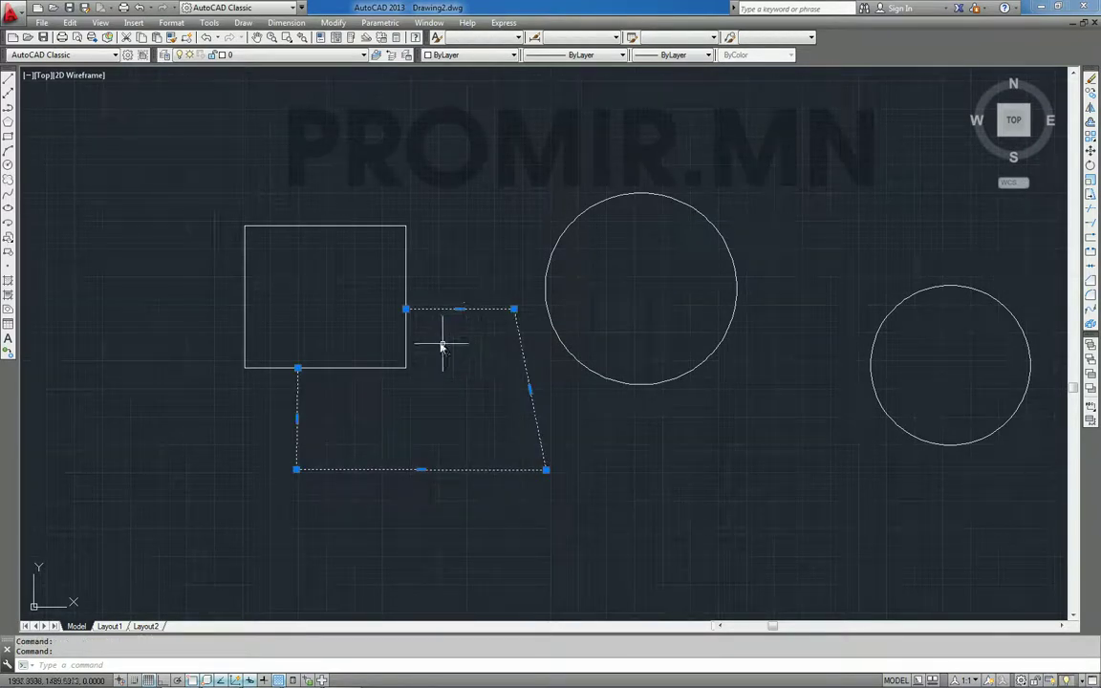
key(Escape)
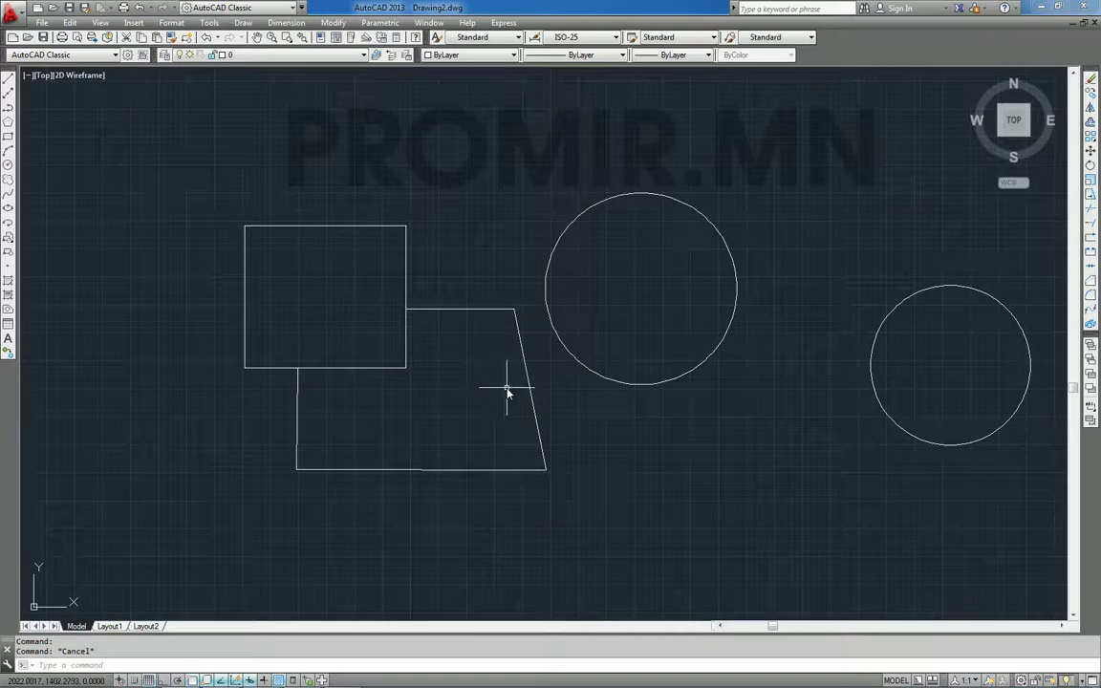